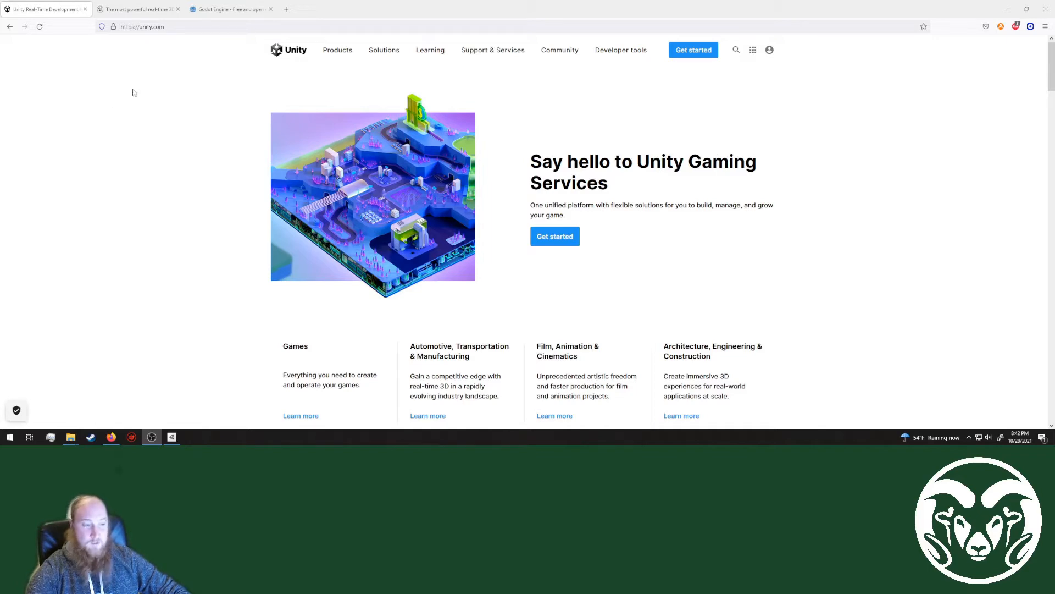
# Step: View the Unreal Engine and Godot home pages, and return to the Unity home page
pyautogui.click(141, 9)
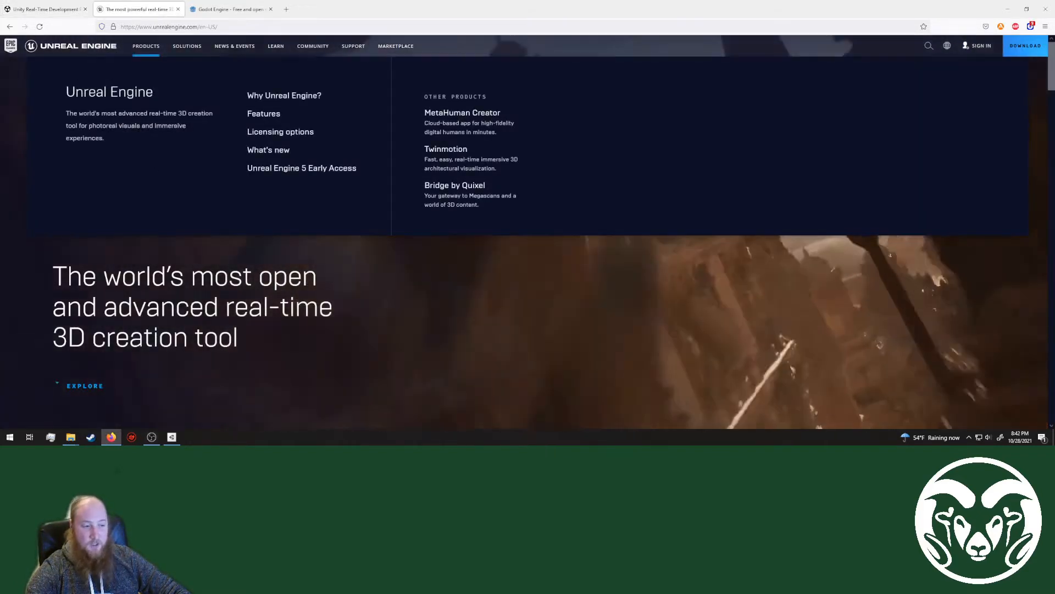
pyautogui.hotkey('ctrl', 'Tab')
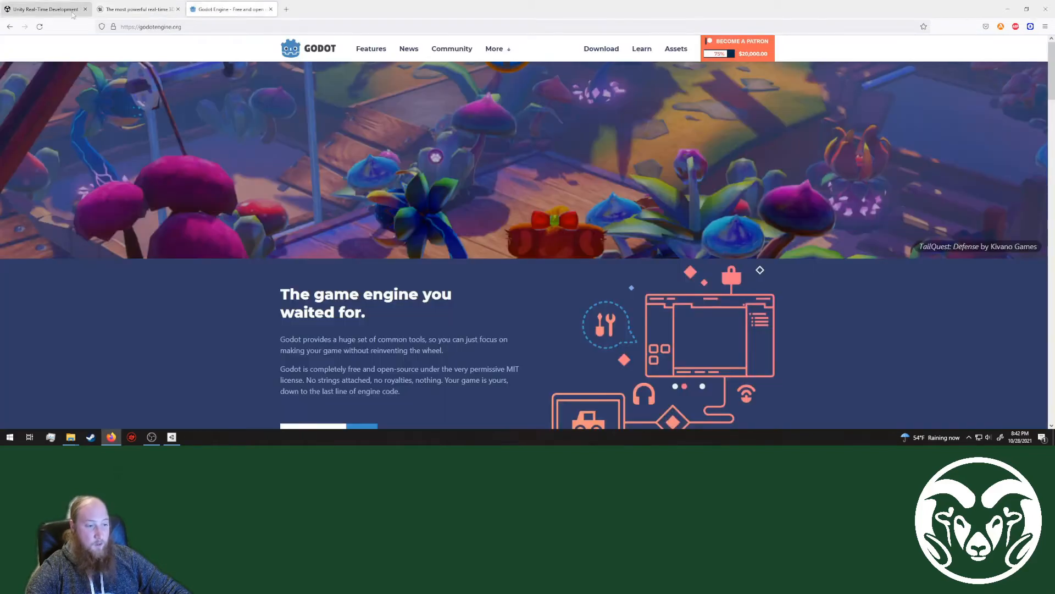
pyautogui.hotkey('ctrl', 'Tab')
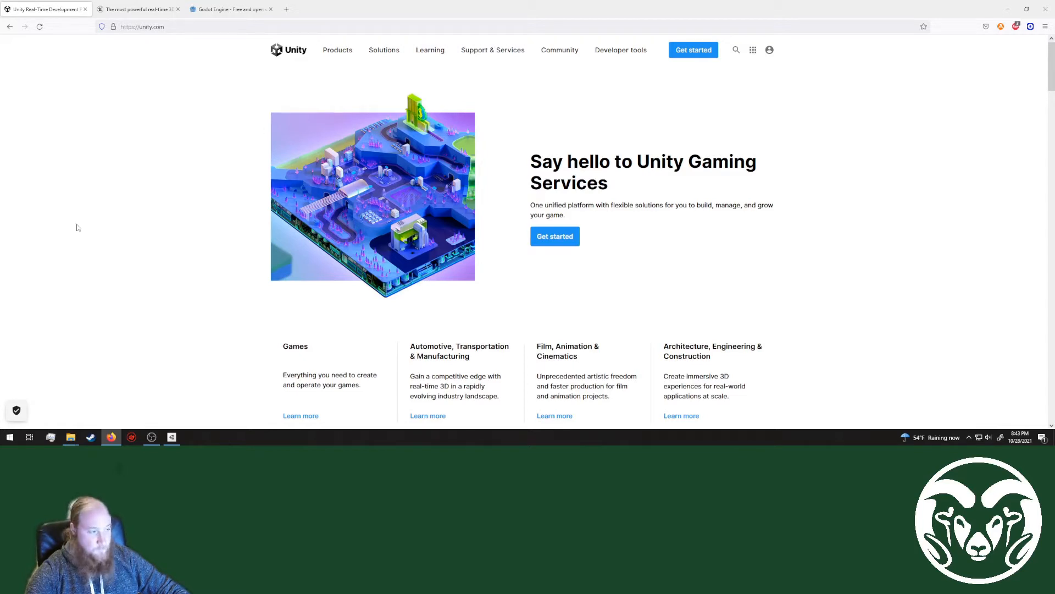
# Step: Open Unity's plans and pricing page and compare the Individual plans with the Teams plans
pyautogui.click(687, 55)
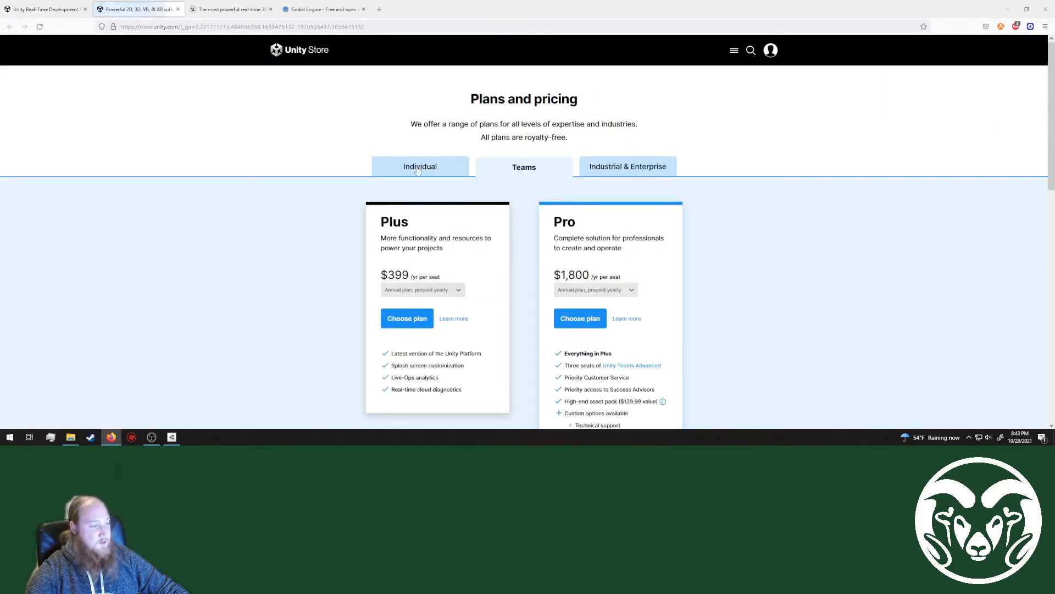
pyautogui.click(416, 171)
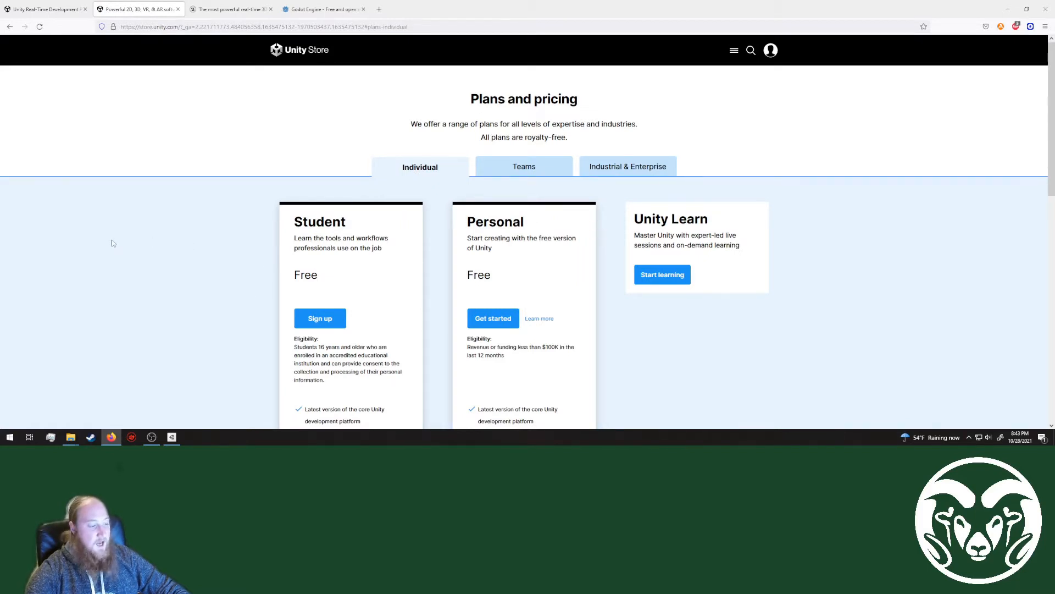
pyautogui.scroll(-2, 113, 243)
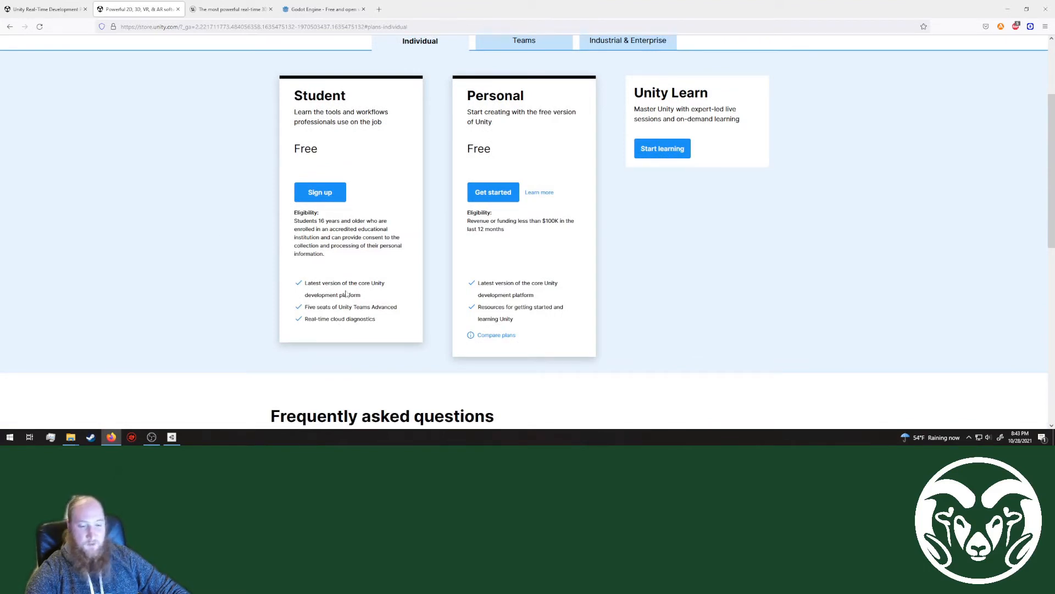
pyautogui.scroll(2, 338, 282)
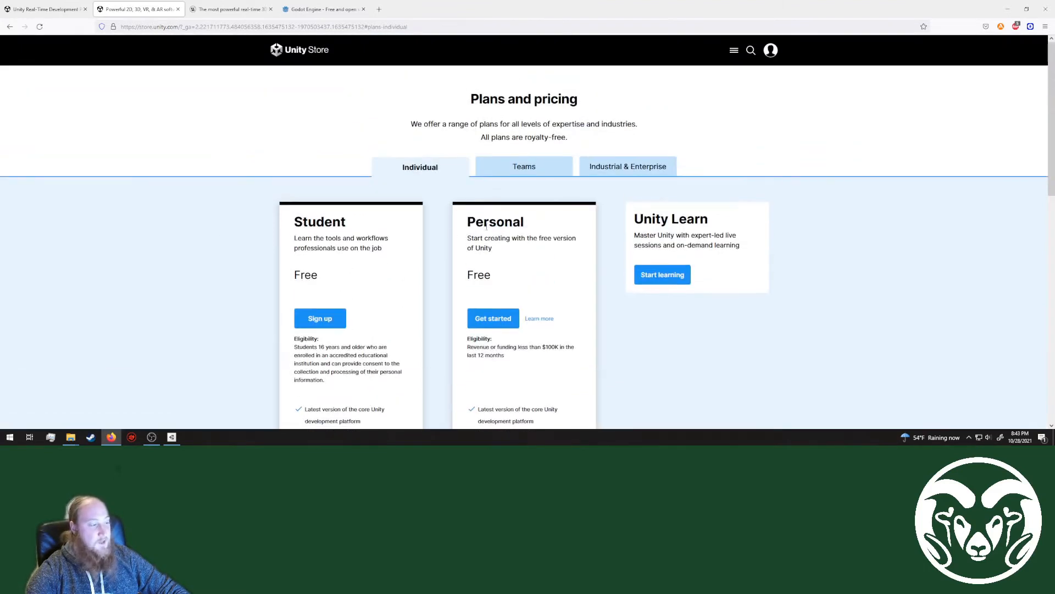
pyautogui.click(529, 170)
pyautogui.scroll(-1, 353, 275)
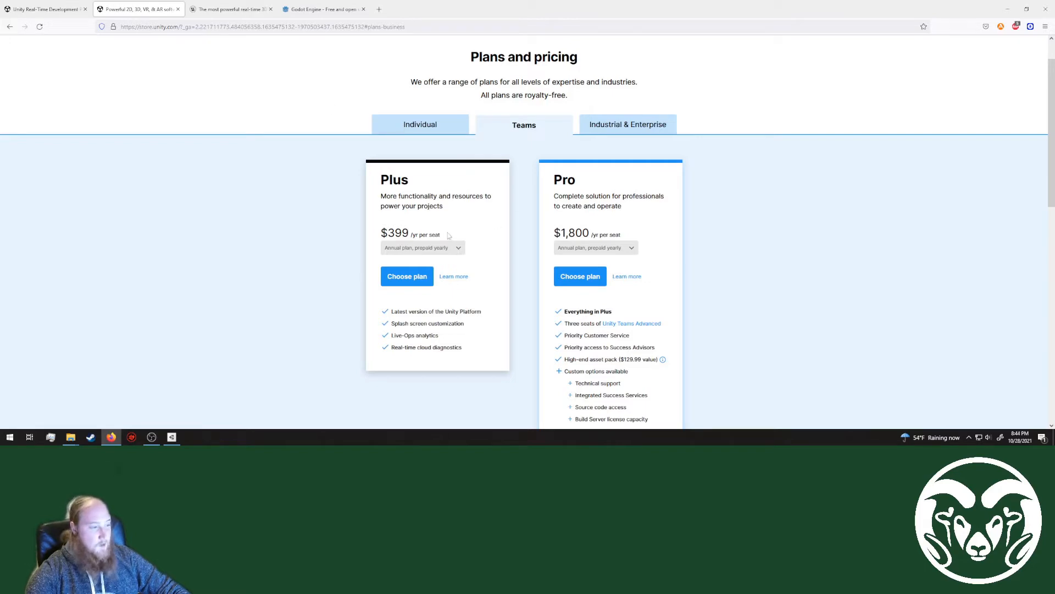
# Step: Close the browser with all its tabs and look through the project list in Unity Hub
pyautogui.click(1046, 8)
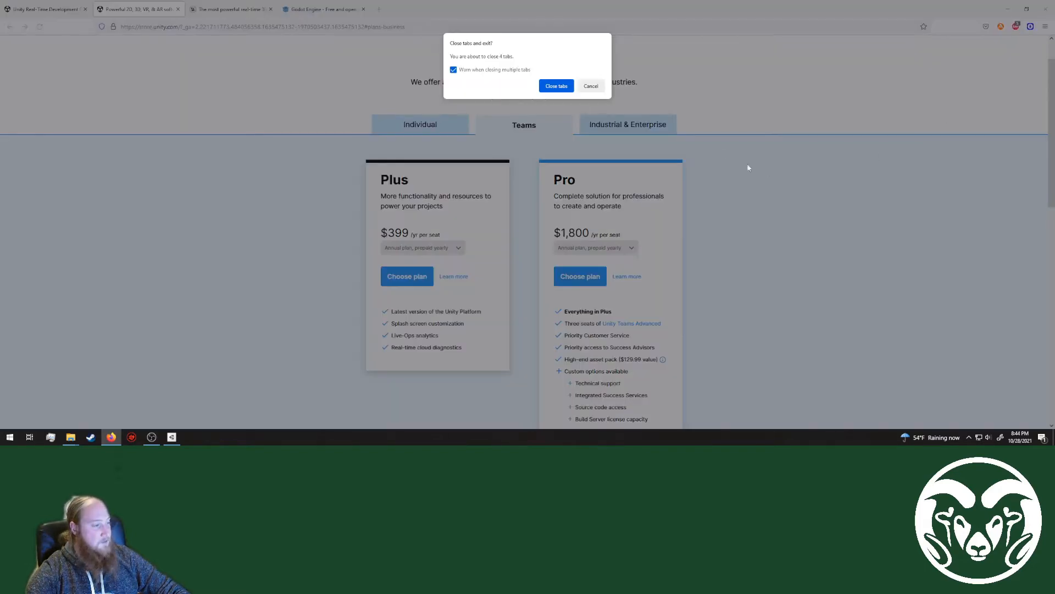
pyautogui.click(557, 86)
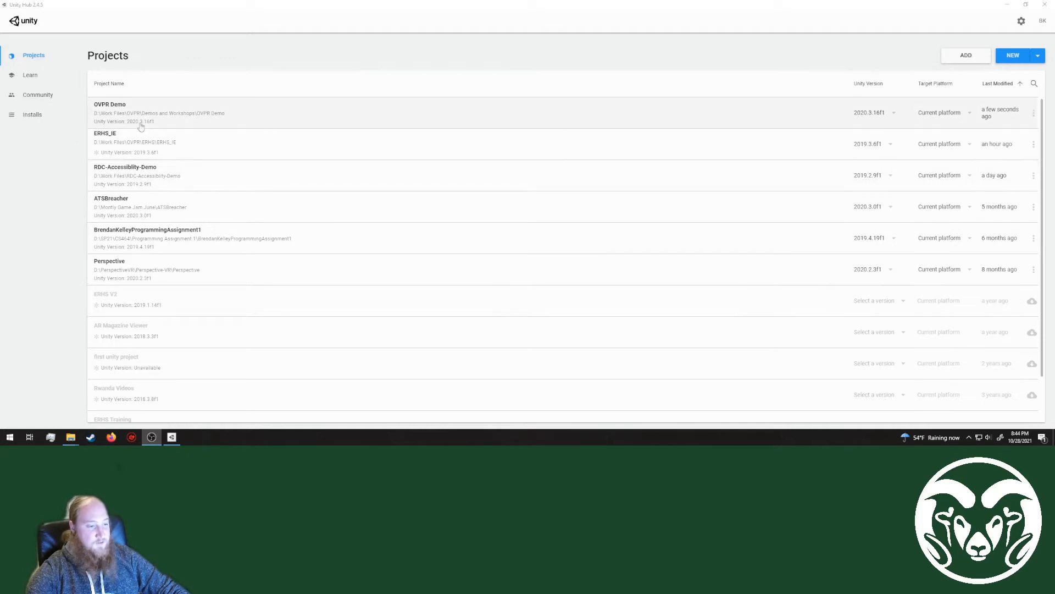
pyautogui.scroll(-1, 137, 316)
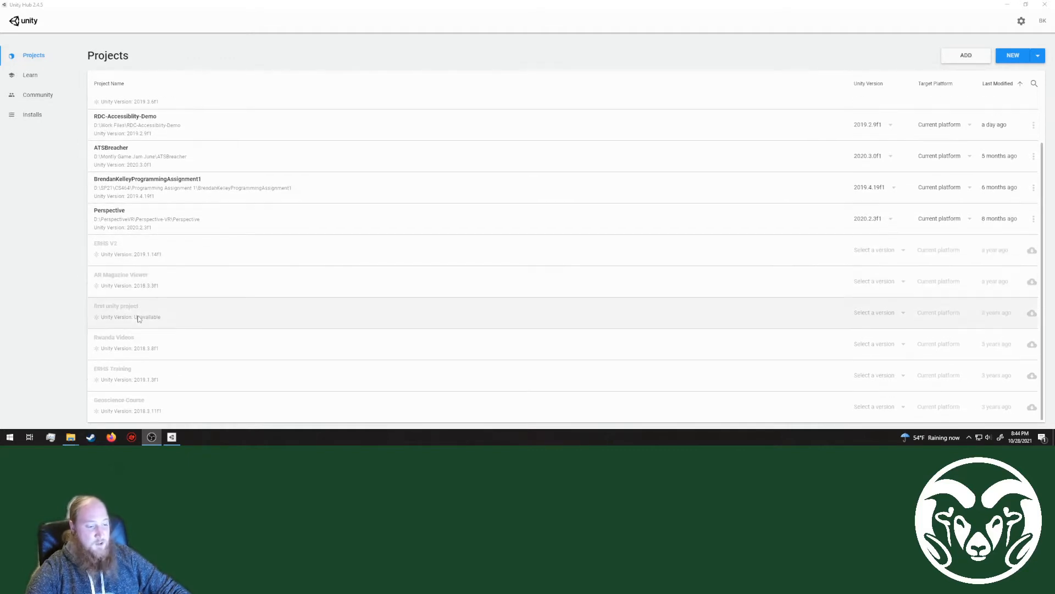
pyautogui.scroll(1, 137, 319)
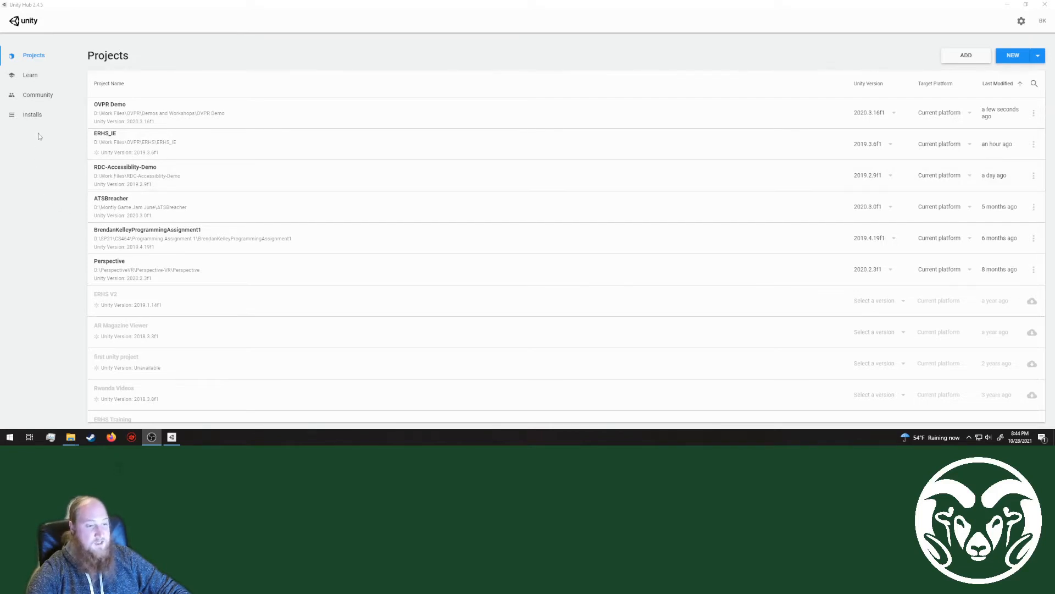
# Step: Look through the learning projects and the community resources offered in Unity Hub
pyautogui.click(28, 80)
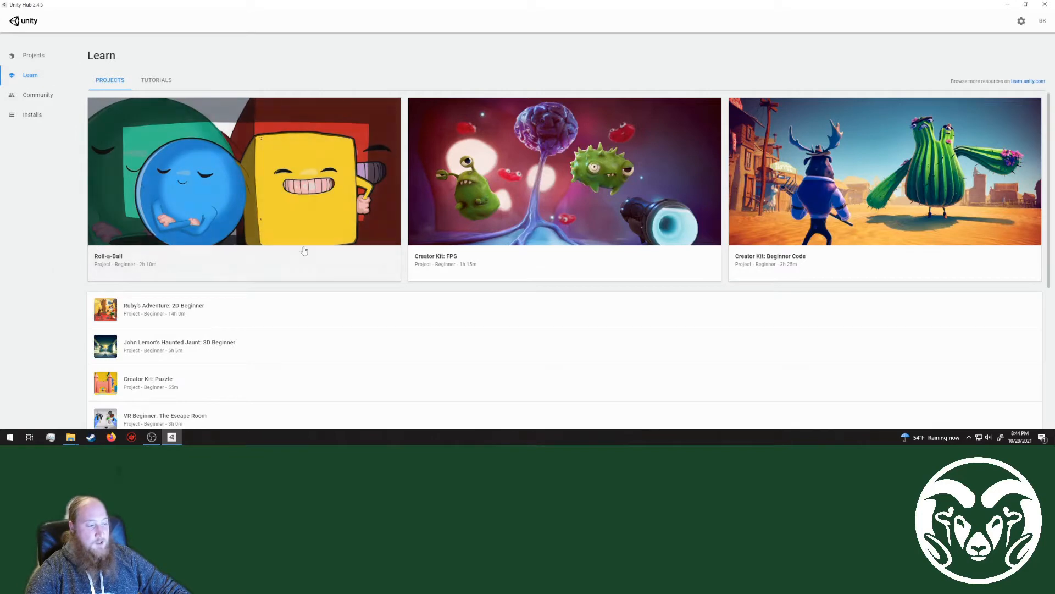
pyautogui.scroll(-1, 525, 260)
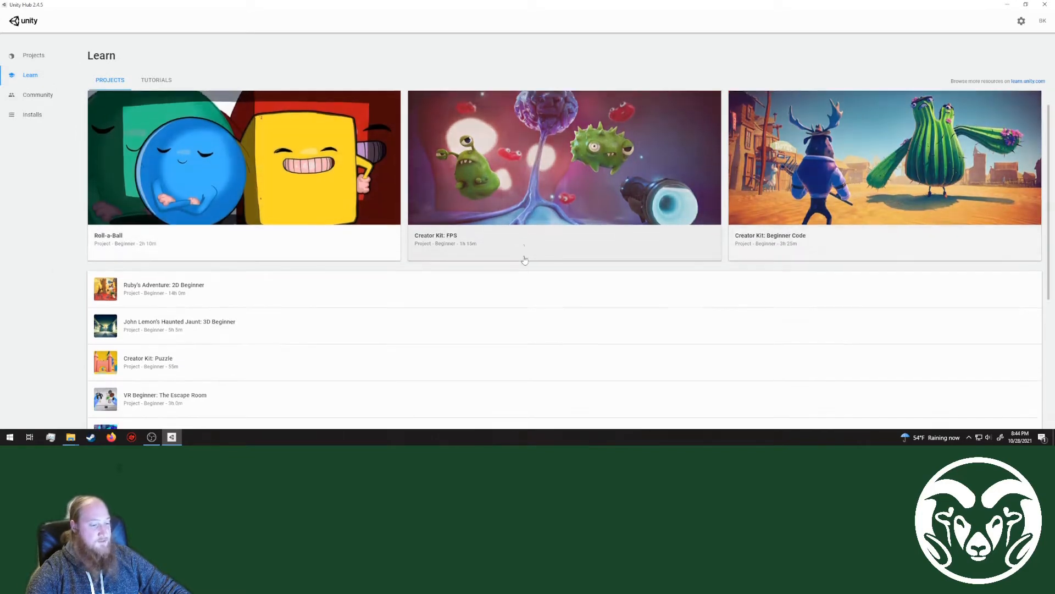
pyautogui.scroll(-5, 254, 236)
pyautogui.scroll(5, 207, 236)
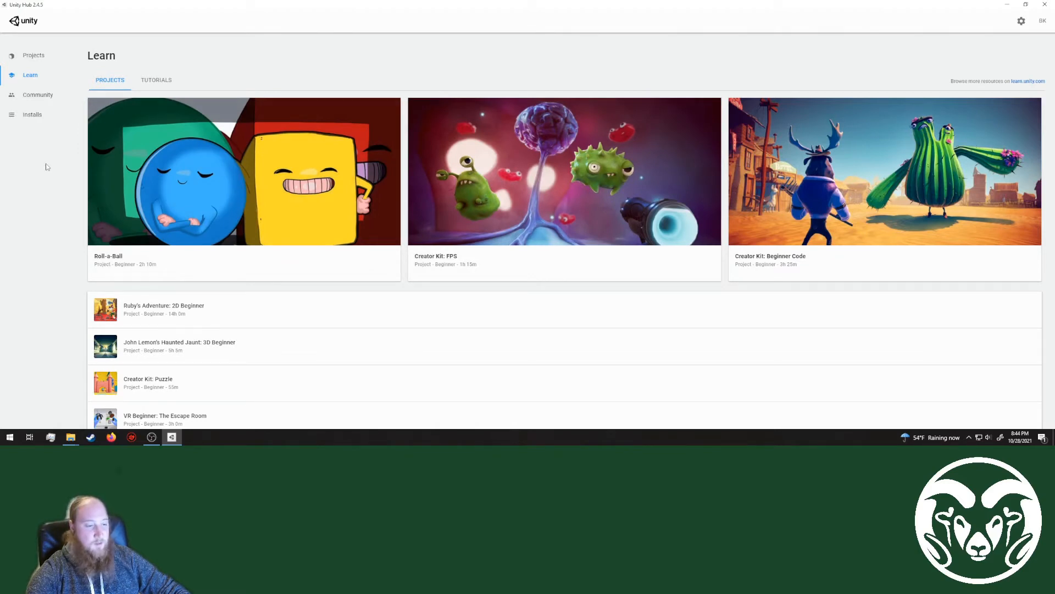
pyautogui.click(37, 96)
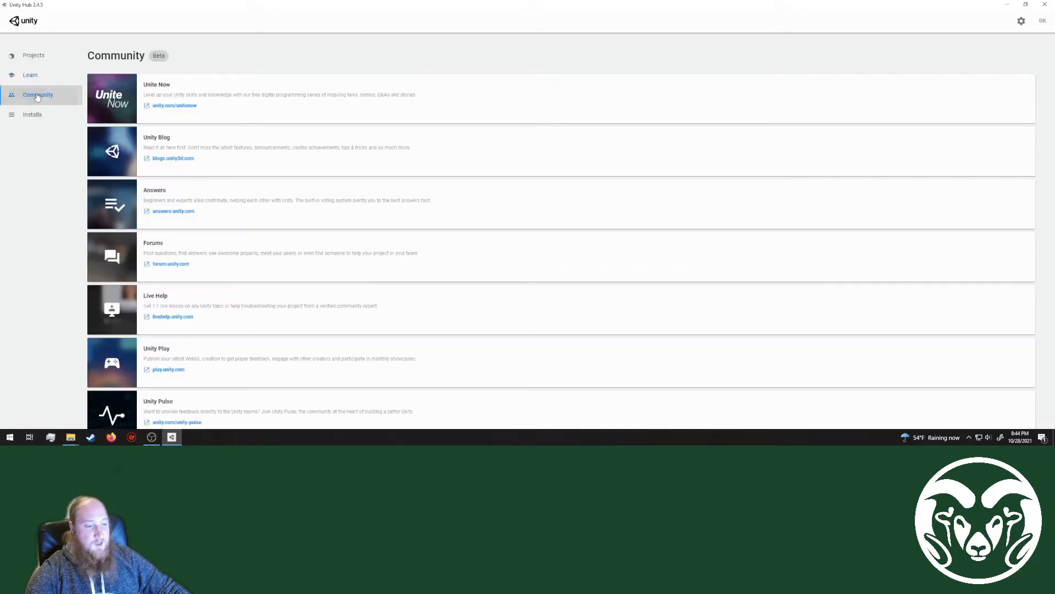
pyautogui.scroll(-1, 243, 106)
pyautogui.scroll(1, 223, 297)
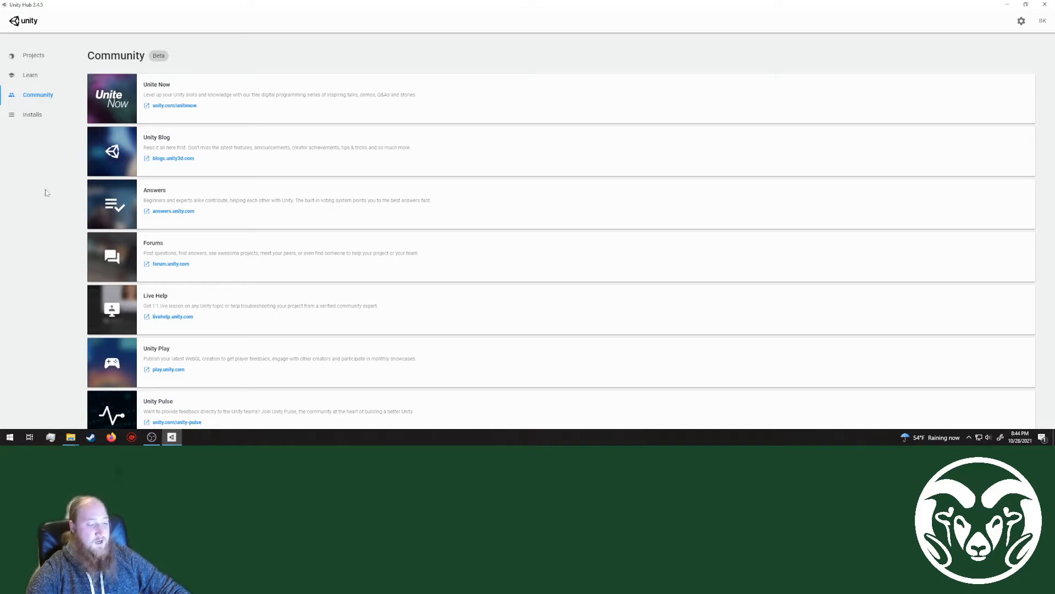
# Step: Show the installed Unity versions and examine the recommended, official and pre-release versions available to add
pyautogui.click(31, 115)
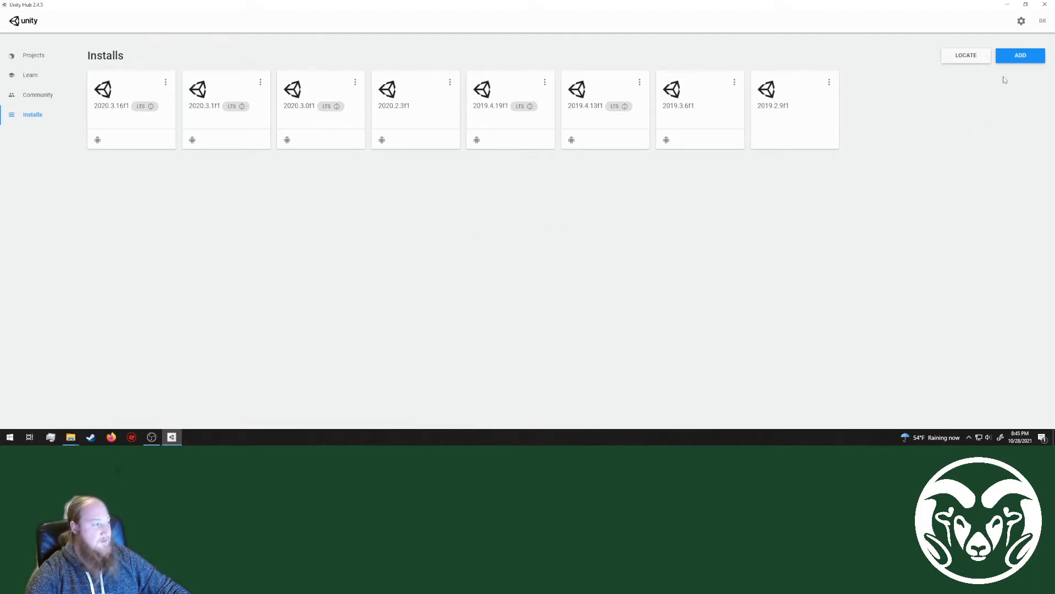
pyautogui.click(1018, 58)
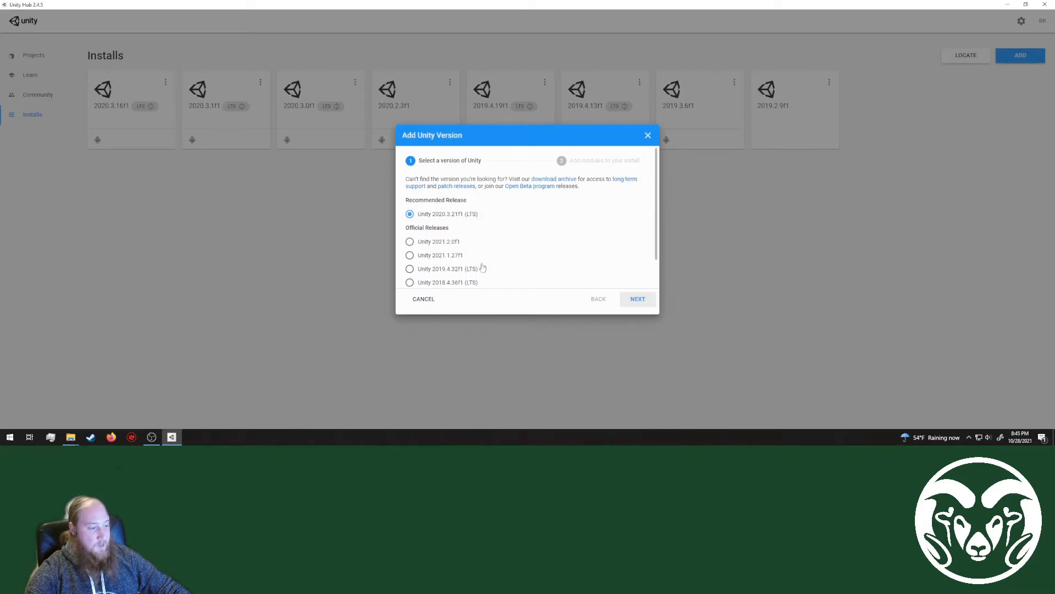
pyautogui.scroll(-1, 446, 222)
pyautogui.scroll(1, 458, 261)
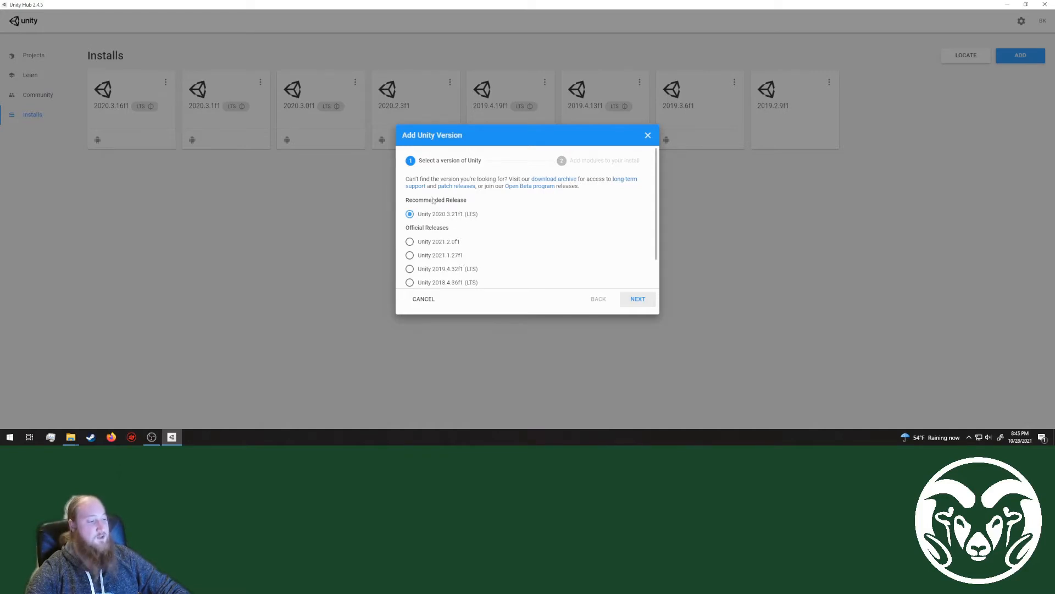
pyautogui.scroll(-1, 462, 206)
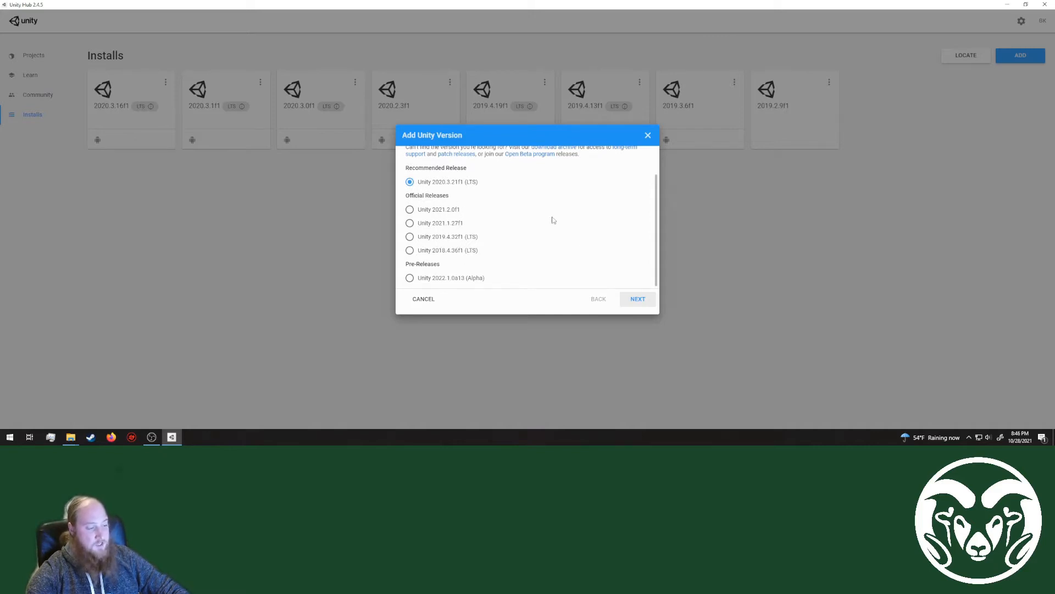
pyautogui.scroll(1, 553, 219)
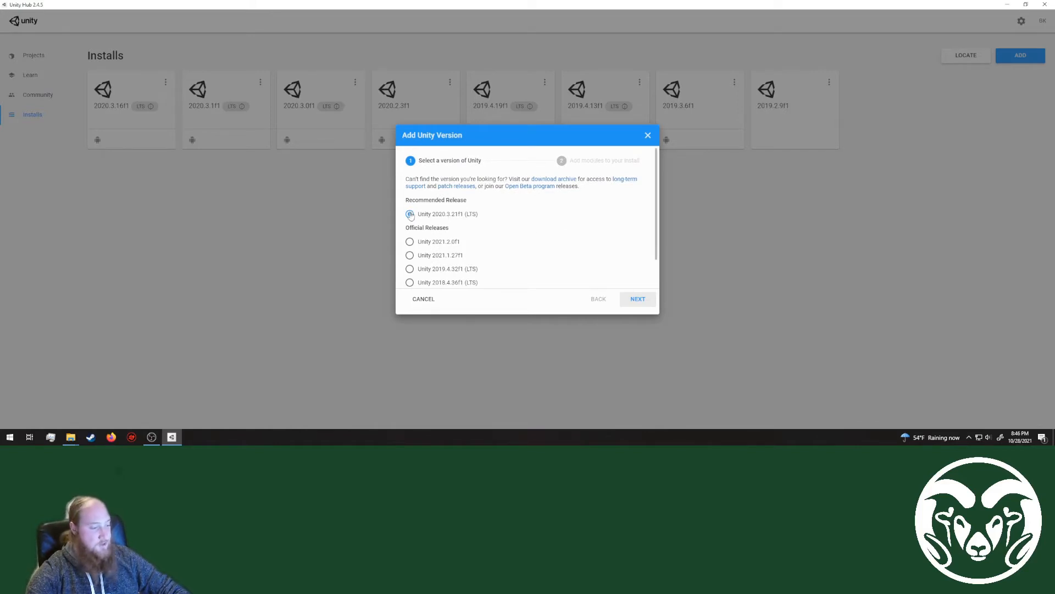
# Step: Examine the optional modules for Unity 2020.3.21f1 and close the dialog without installing that version
pyautogui.click(636, 301)
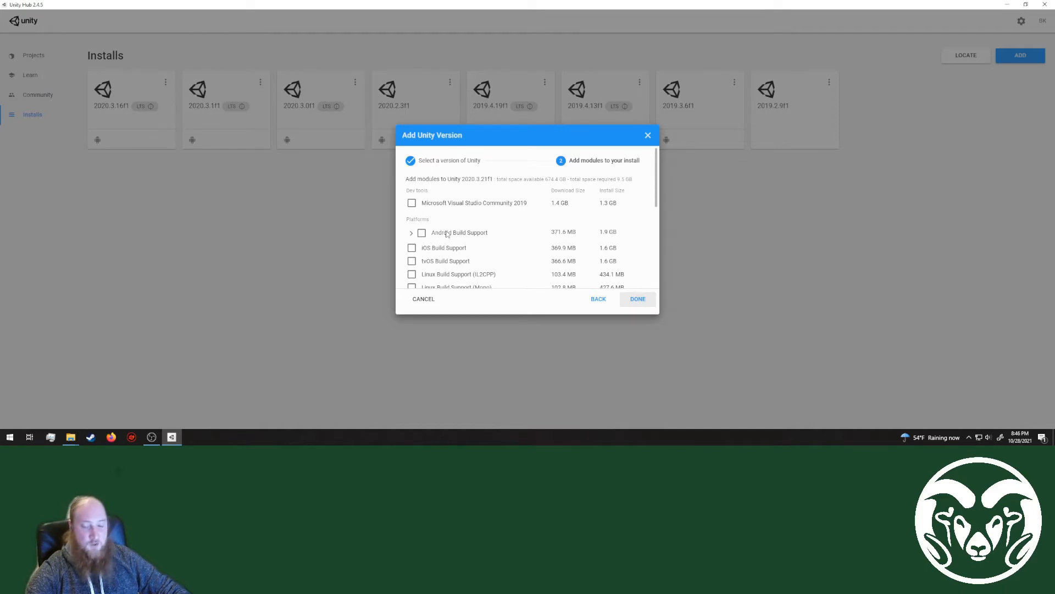
pyautogui.scroll(-5, 447, 234)
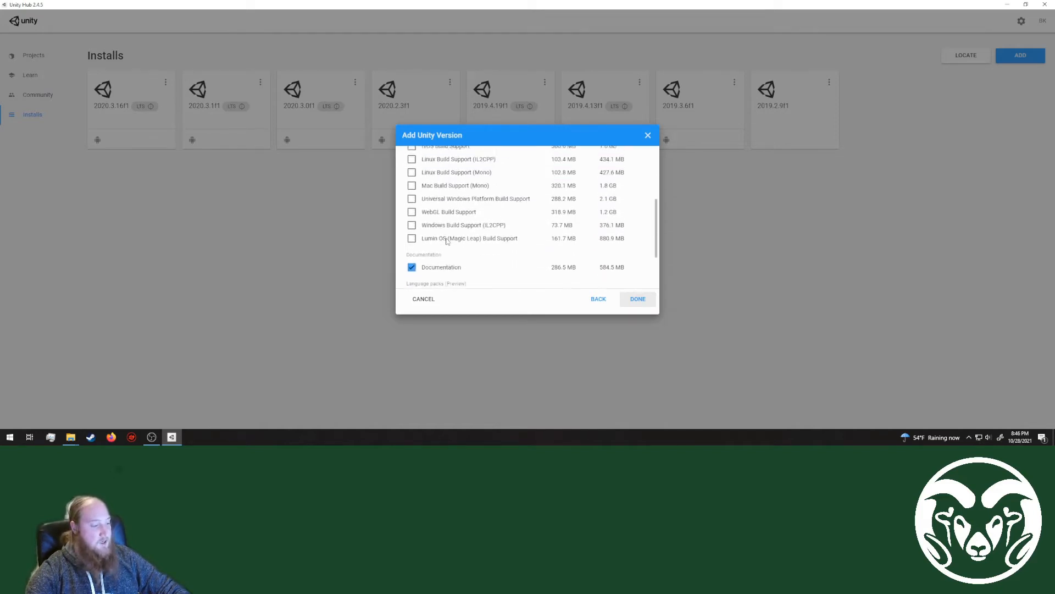
pyautogui.scroll(3, 447, 240)
pyautogui.scroll(-1, 453, 278)
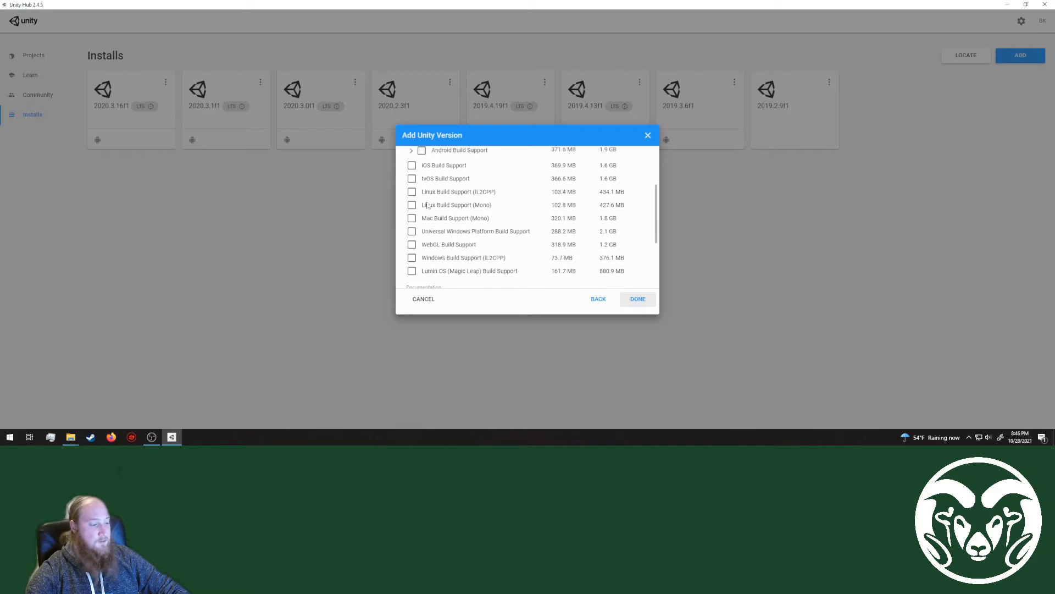
pyautogui.scroll(1, 476, 250)
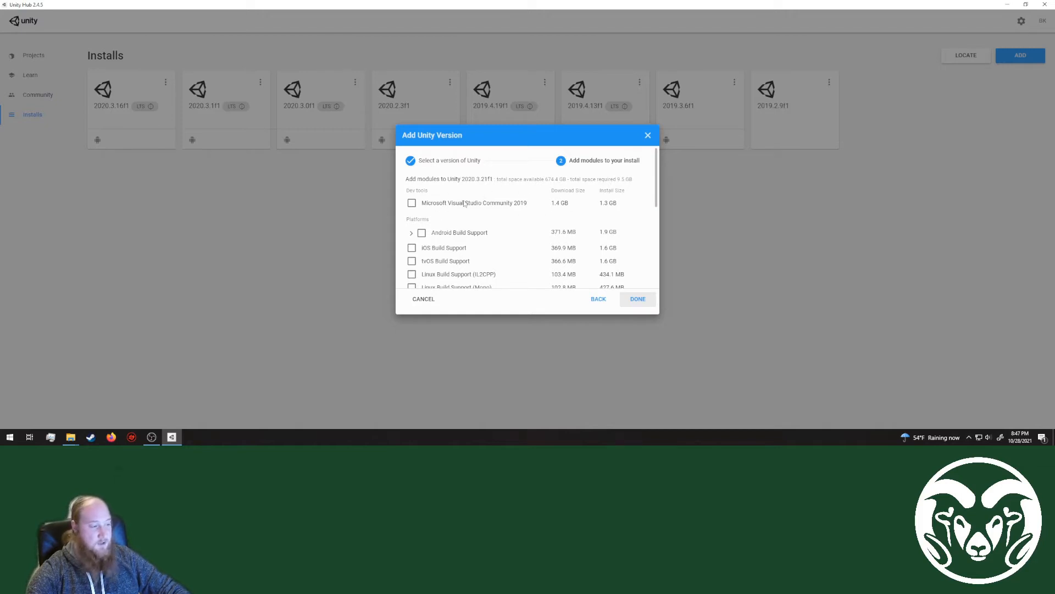
pyautogui.click(648, 136)
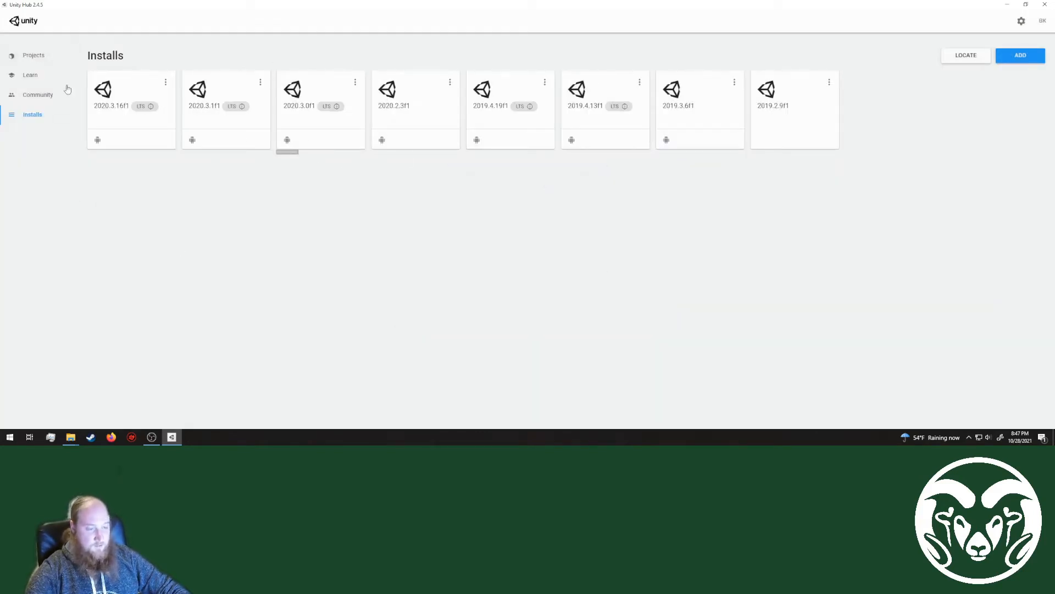
# Step: Return to the project list and start a new project with Unity version 2020.3.16f1
pyautogui.click(46, 56)
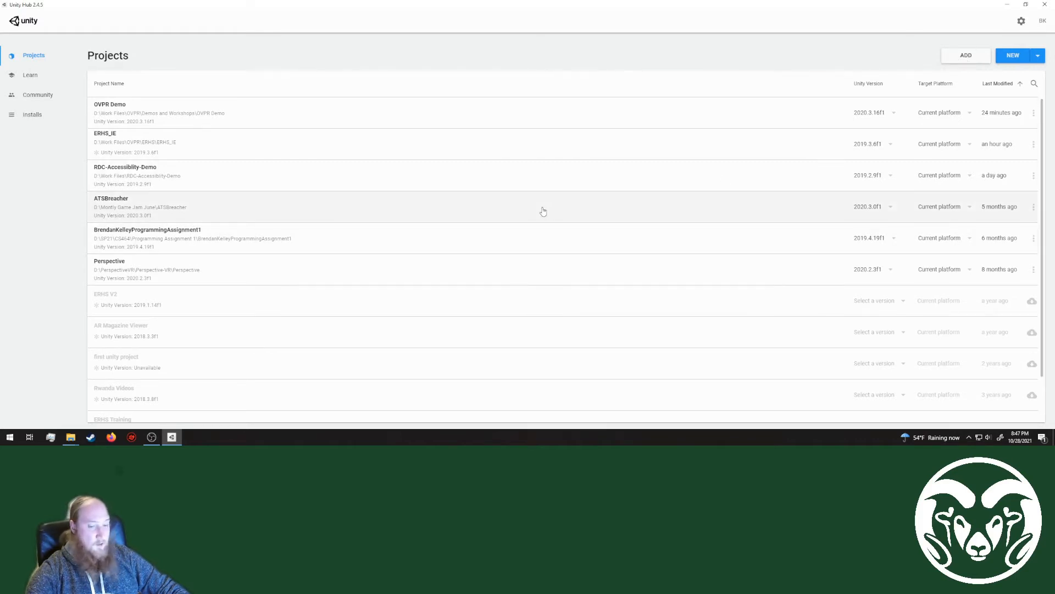
pyautogui.click(1039, 58)
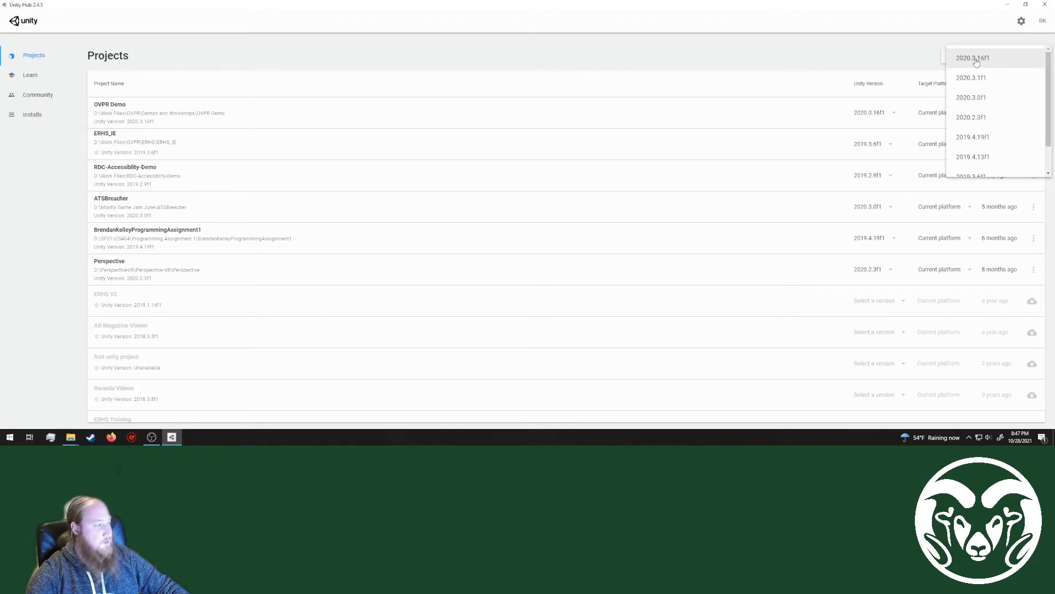
pyautogui.click(976, 60)
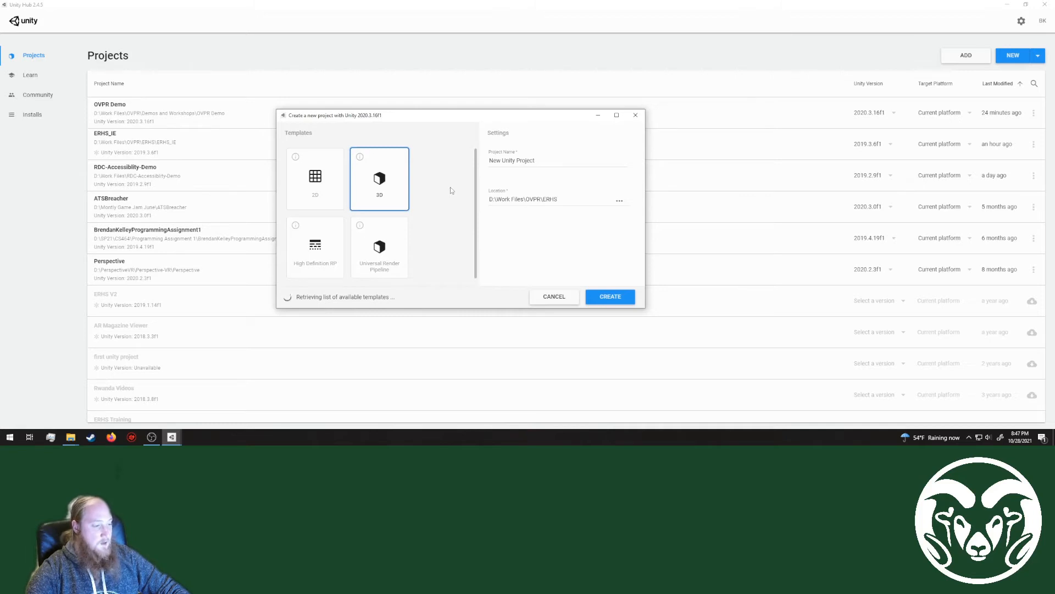
# Step: Look through the project templates available for the new project, from 2D and 3D to the microgames, mobile and AR
pyautogui.scroll(-3, 450, 187)
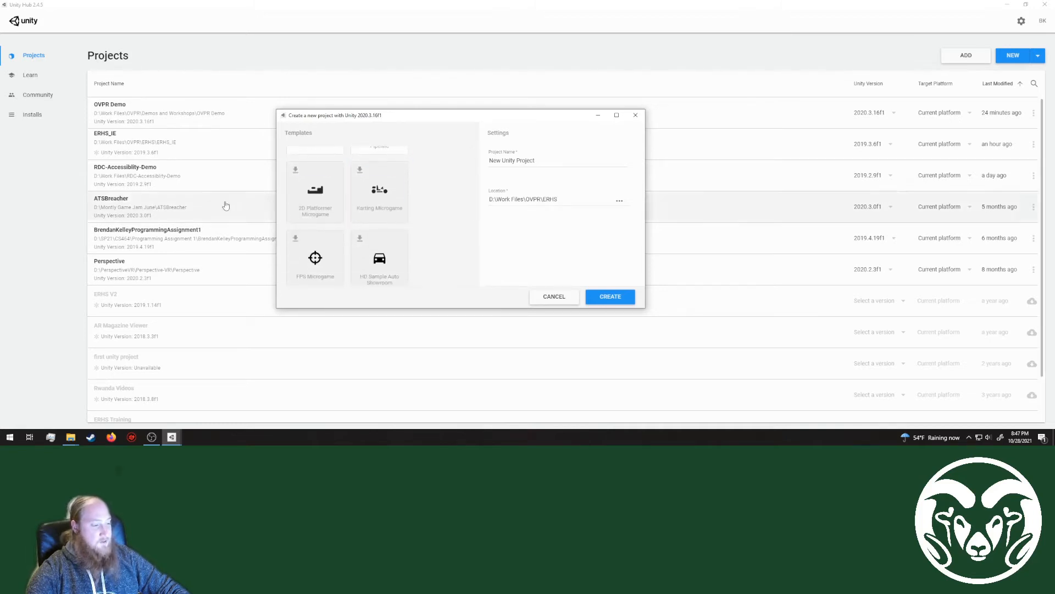
pyautogui.scroll(-4, 394, 202)
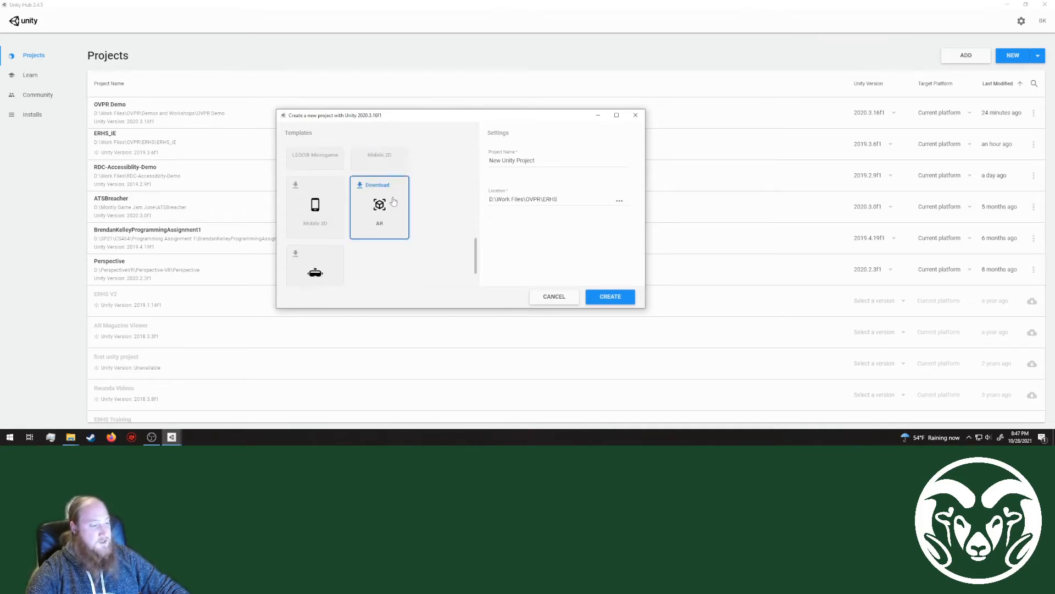
pyautogui.scroll(1, 394, 202)
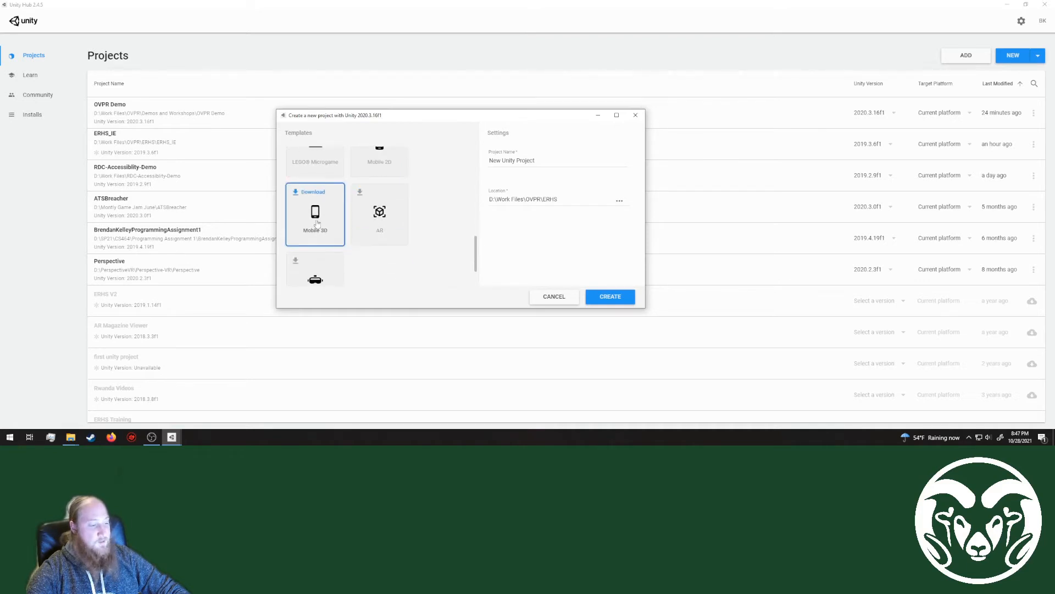
pyautogui.scroll(-1, 317, 223)
pyautogui.scroll(8, 427, 190)
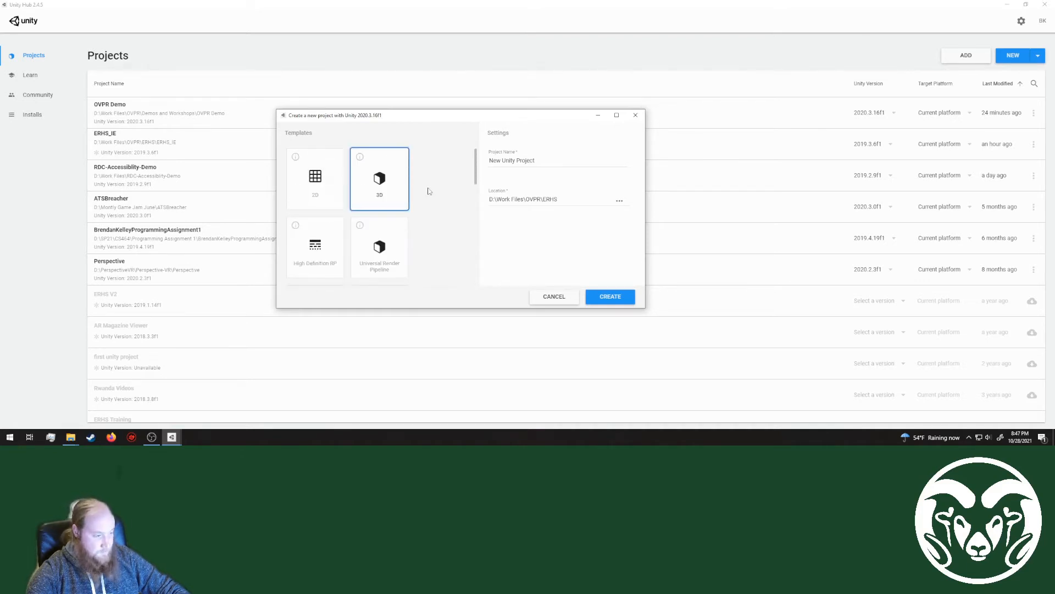
pyautogui.scroll(-3, 429, 192)
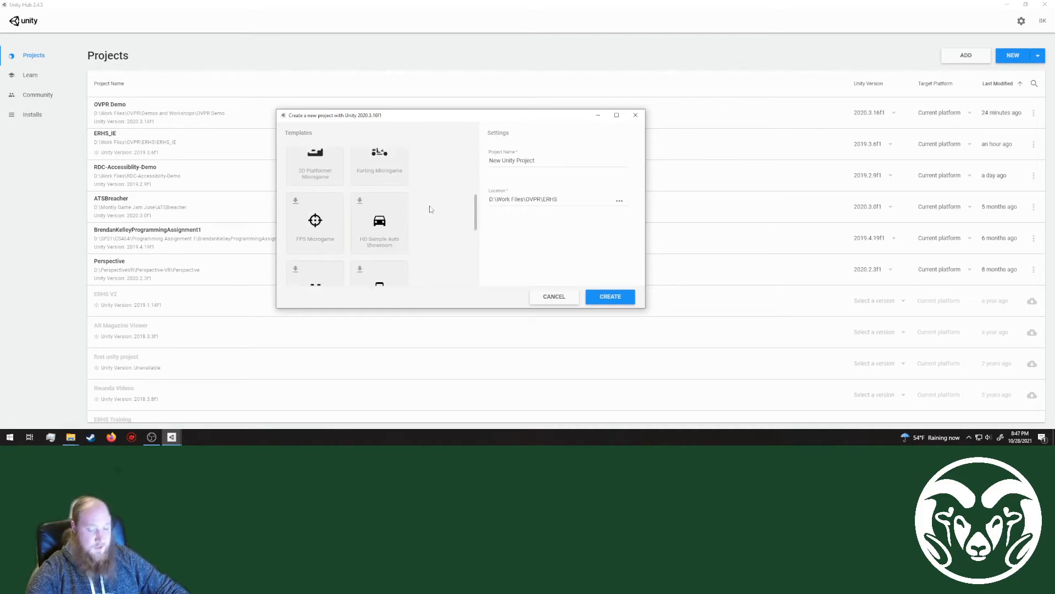
pyautogui.scroll(4, 431, 204)
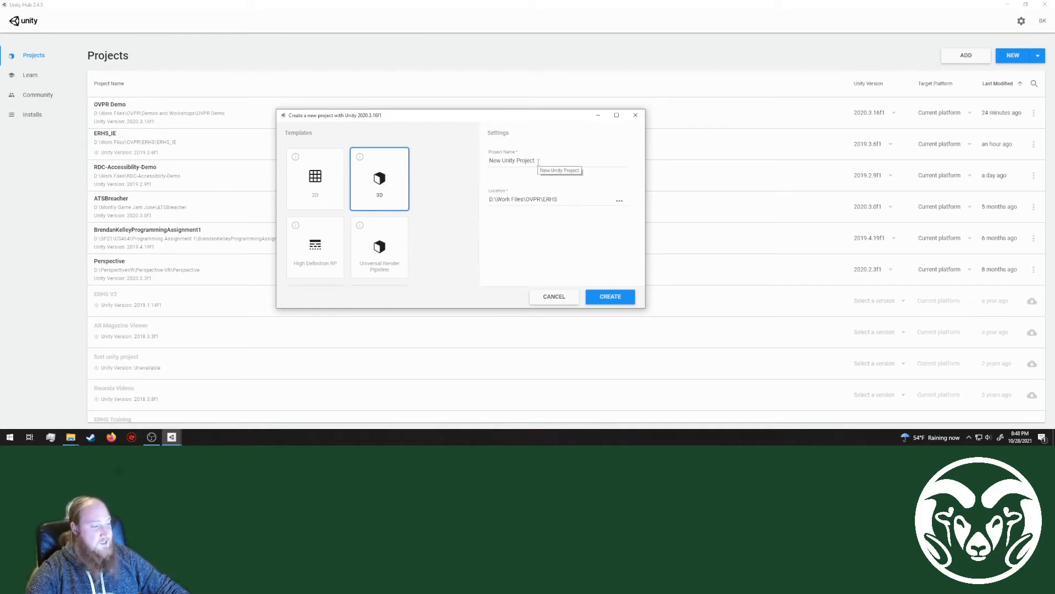
# Step: Create the 3D project named "Intro TO Unity" at a location inside D:\Work Files\OVPR\Demos and Workshops
pyautogui.moveTo(536, 161); pyautogui.dragTo(397, 169)
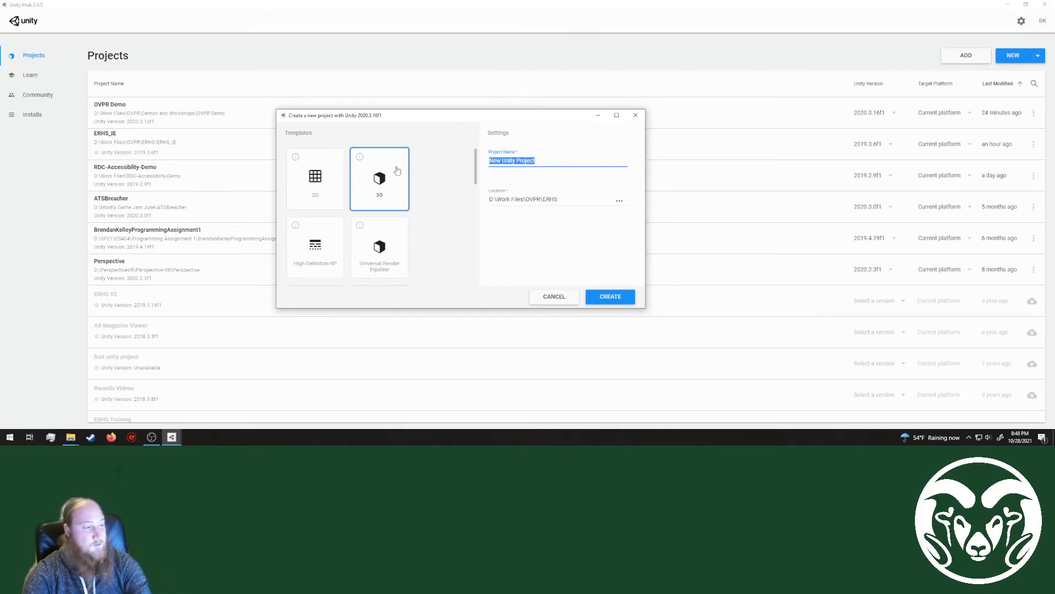
pyautogui.write('Intor')
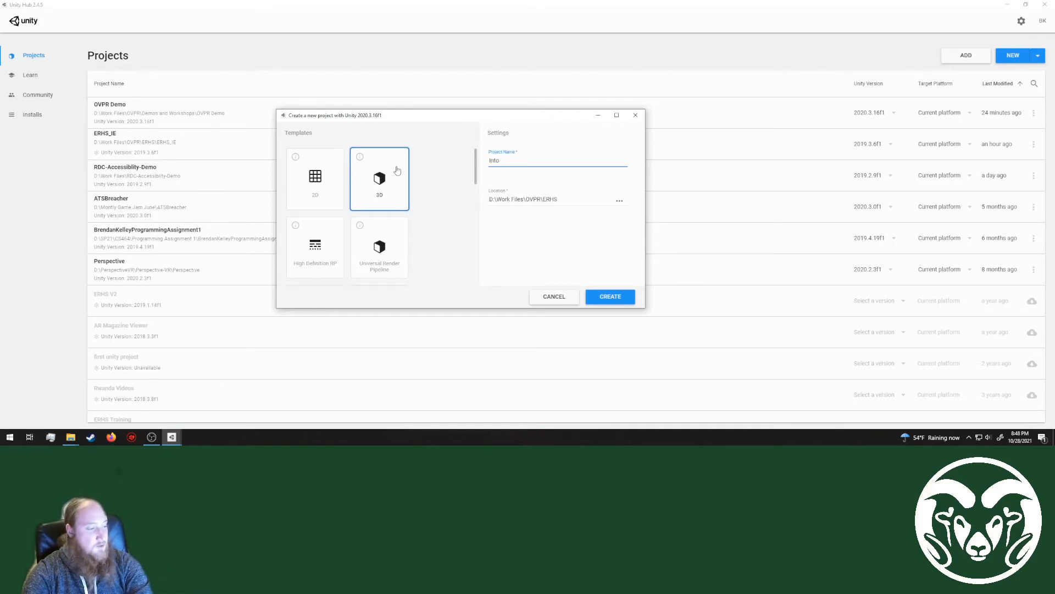
pyautogui.write(' TO Unity')
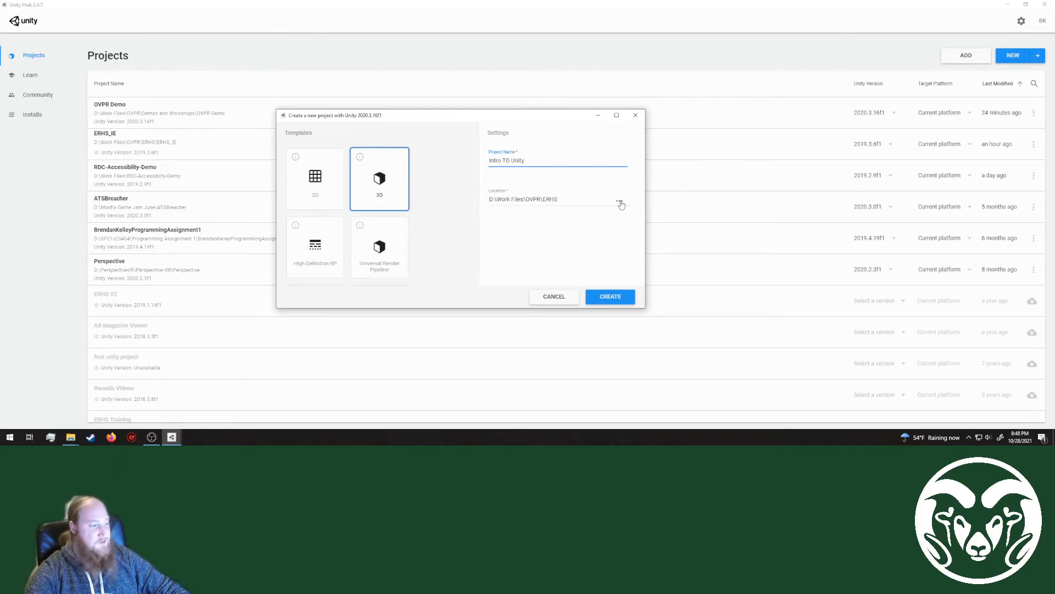
pyautogui.click(620, 202)
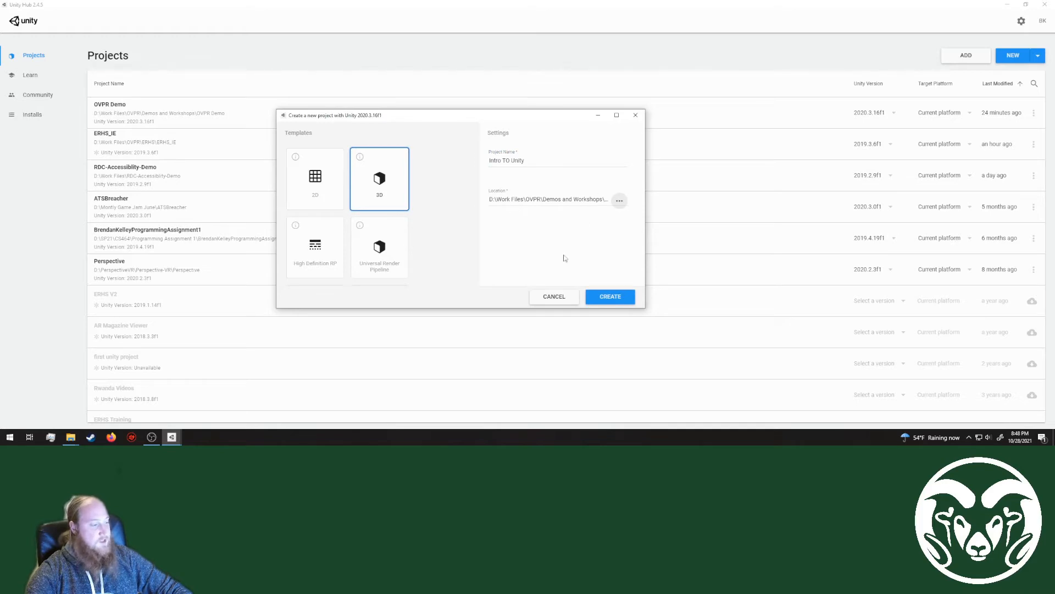
pyautogui.click(611, 298)
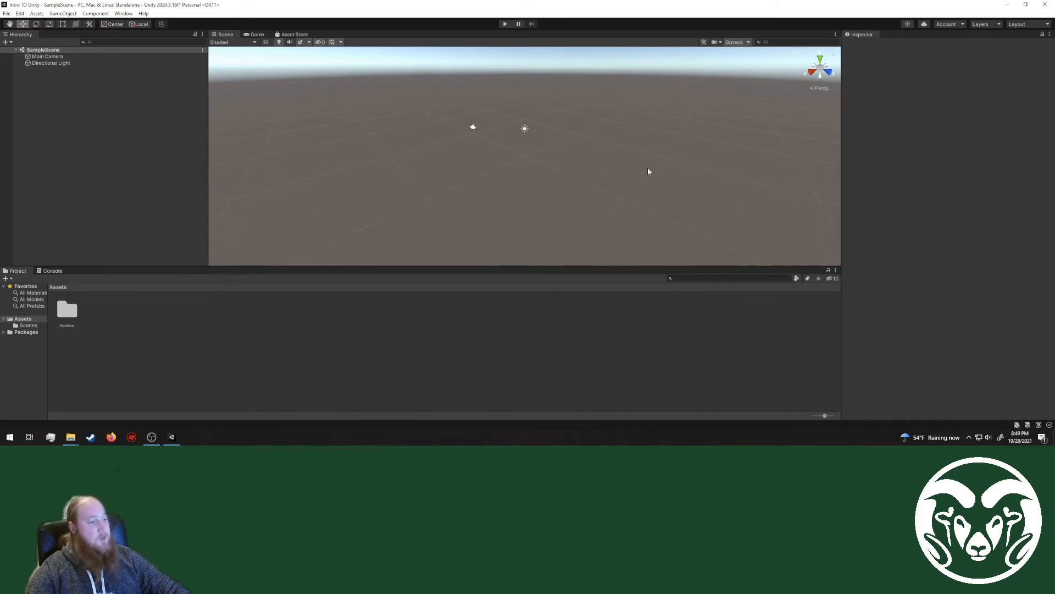
# Step: Look around the empty sample scene from different angles and distances in the Scene view
pyautogui.moveTo(607, 146)
pyautogui.mouseDown(button='right')
pyautogui.moveTo(513, 139)
pyautogui.moveTo(617, 135)
pyautogui.moveTo(718, 156)
pyautogui.moveTo(608, 137)
pyautogui.moveTo(605, 150)
pyautogui.mouseUp(button='right')
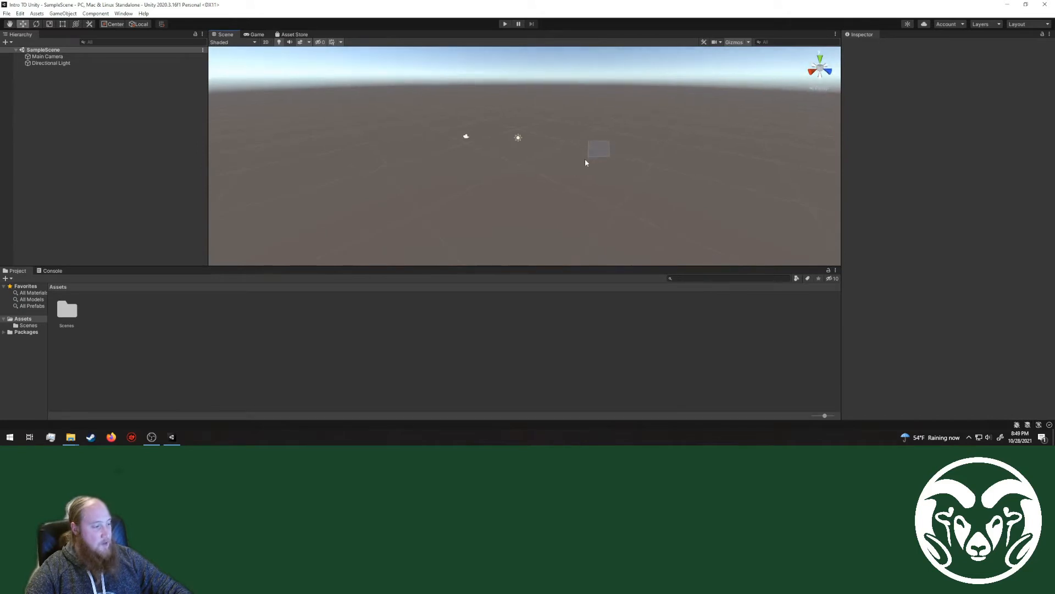
pyautogui.moveTo(585, 161); pyautogui.dragTo(515, 193)
pyautogui.moveTo(555, 158)
pyautogui.mouseDown(button='middle')
pyautogui.moveTo(499, 179)
pyautogui.moveTo(589, 151)
pyautogui.moveTo(561, 172)
pyautogui.moveTo(547, 167)
pyautogui.mouseUp(button='middle')
pyautogui.moveTo(620, 180); pyautogui.dragTo(543, 163, button='right')
pyautogui.scroll(4, 522, 134)
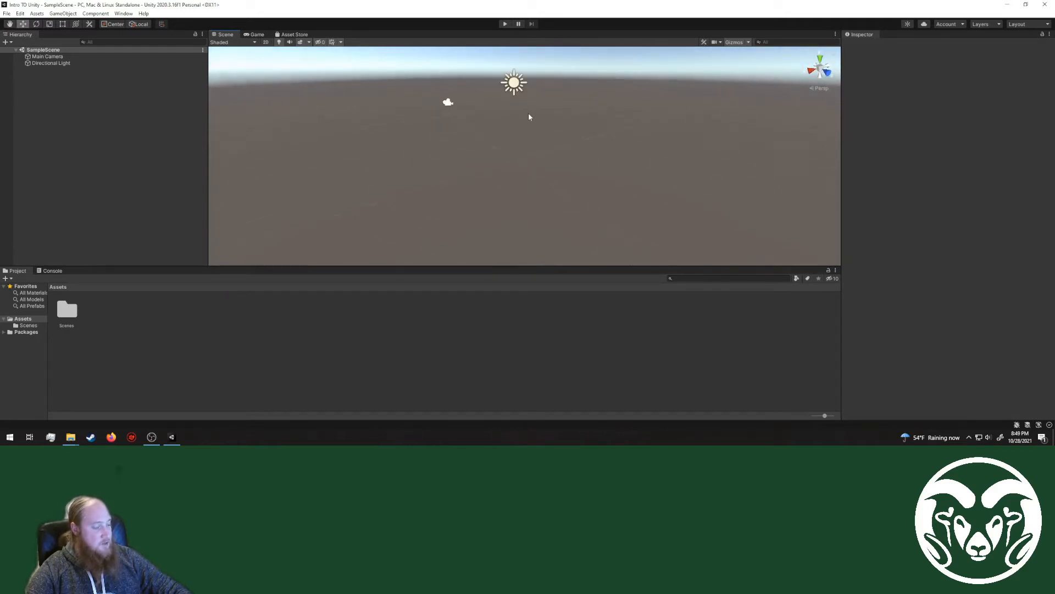
pyautogui.moveTo(529, 113); pyautogui.dragTo(527, 170, button='middle')
pyautogui.scroll(-1, 526, 170)
pyautogui.scroll(7, 519, 154)
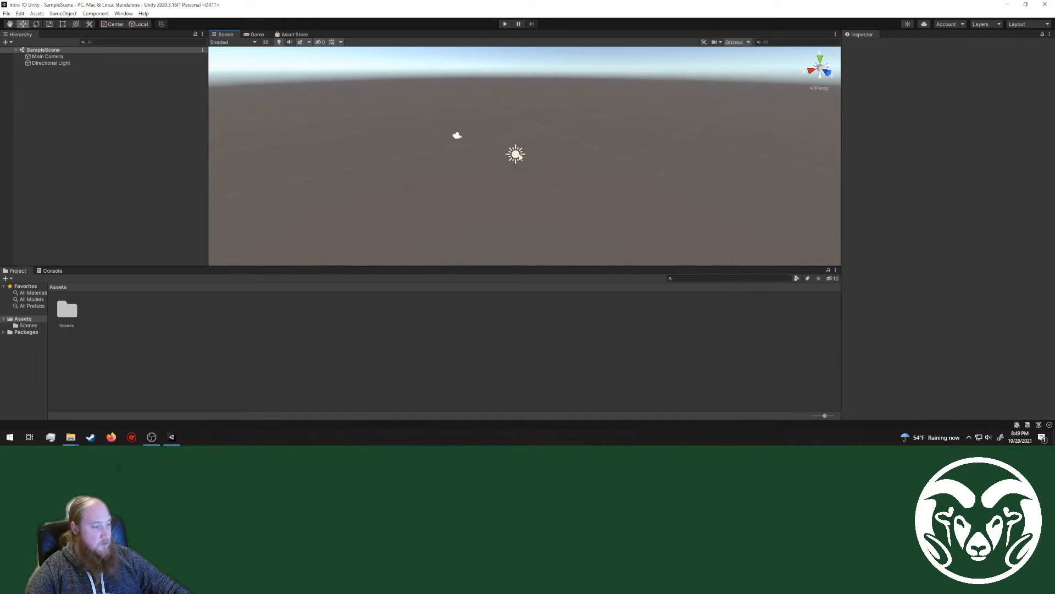
pyautogui.moveTo(580, 159); pyautogui.dragTo(535, 155, button='middle')
pyautogui.moveTo(595, 150); pyautogui.dragTo(524, 145, button='right')
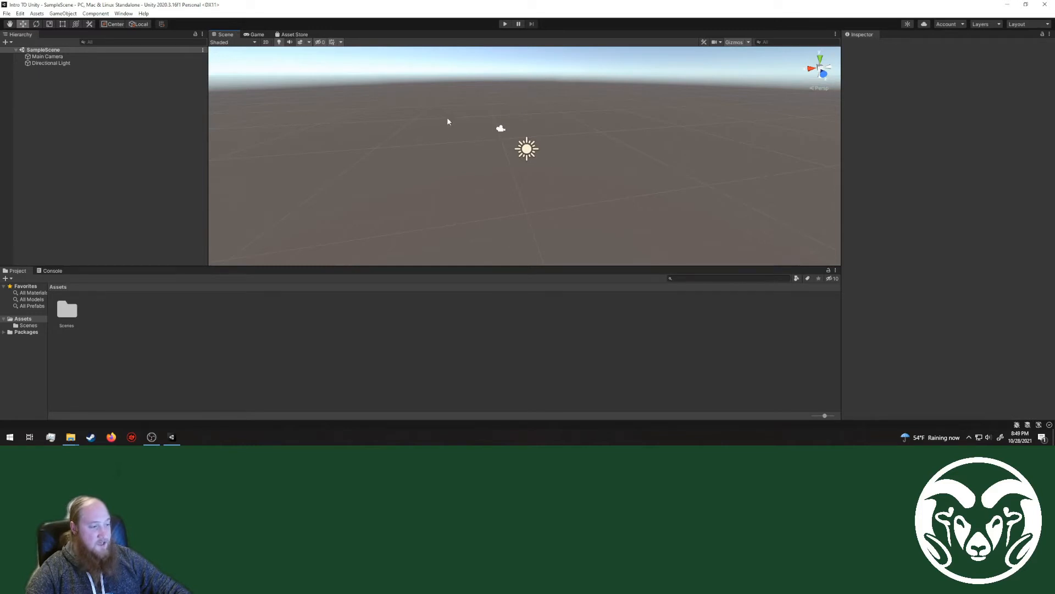
pyautogui.moveTo(448, 121); pyautogui.dragTo(474, 112, button='right')
# Step: Select the camera and the light alternately in the Scene view to examine the scene's two default objects
pyautogui.click(495, 135)
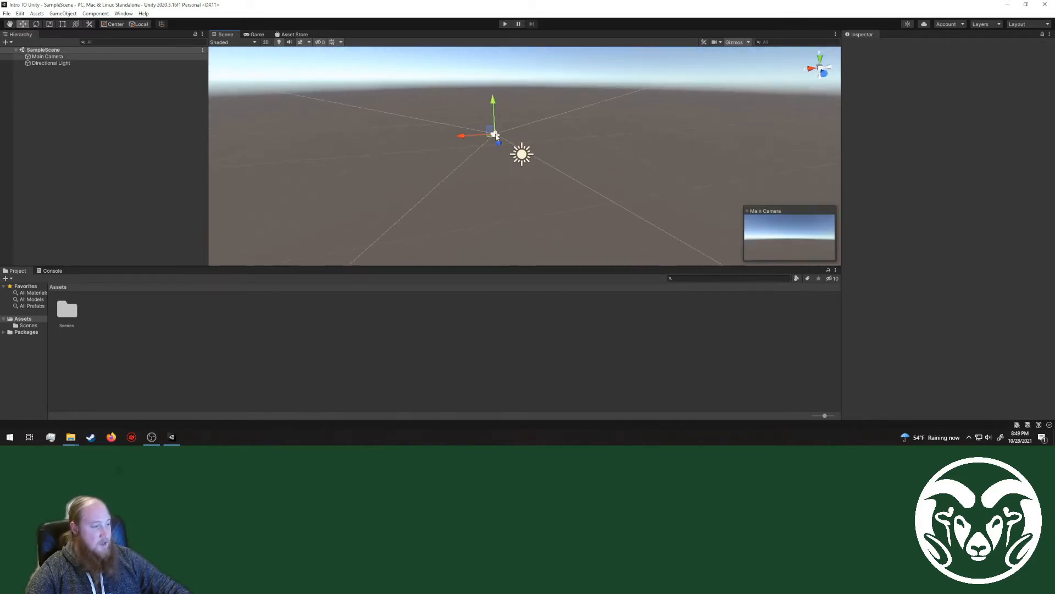
pyautogui.click(522, 154)
pyautogui.click(487, 116)
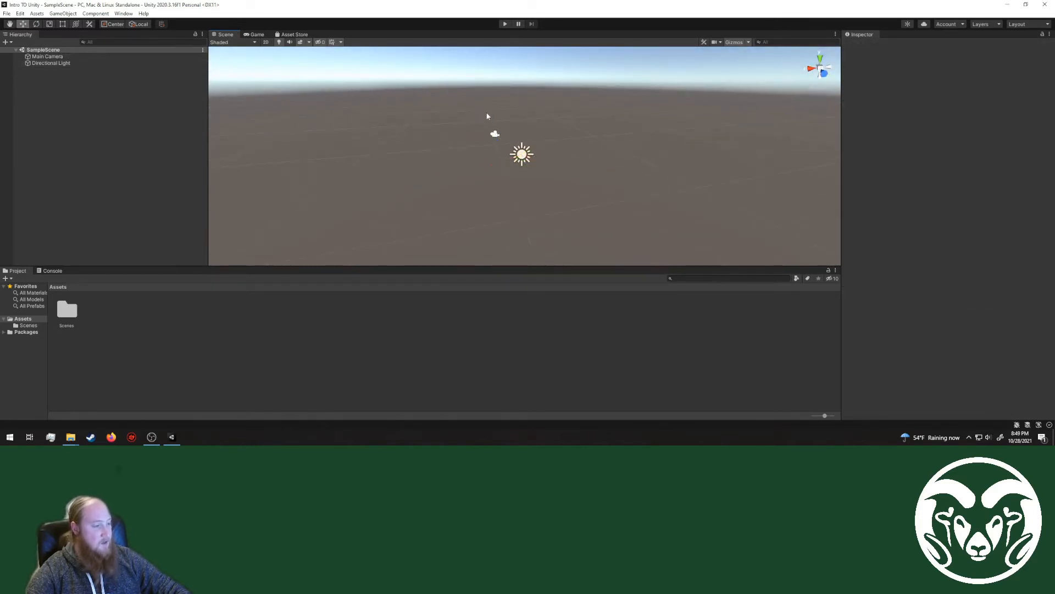
pyautogui.click(495, 133)
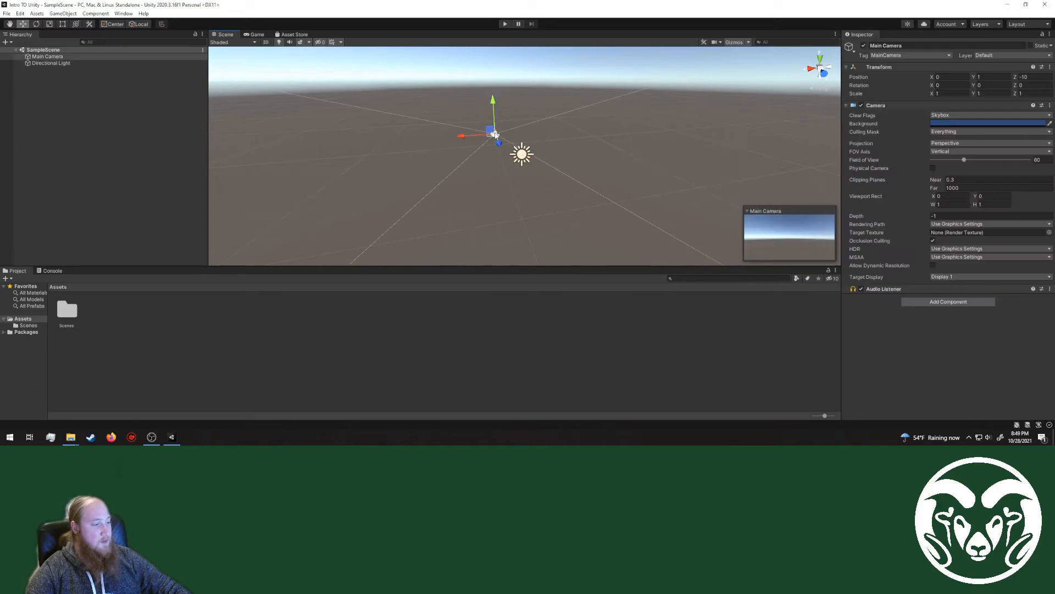
pyautogui.click(522, 154)
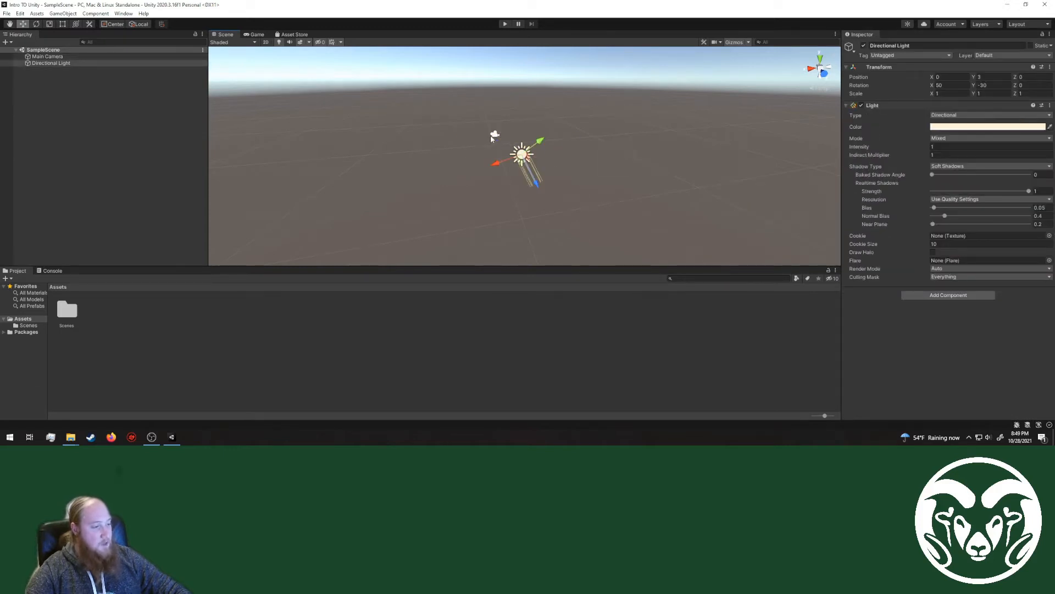
pyautogui.click(494, 134)
pyautogui.click(520, 153)
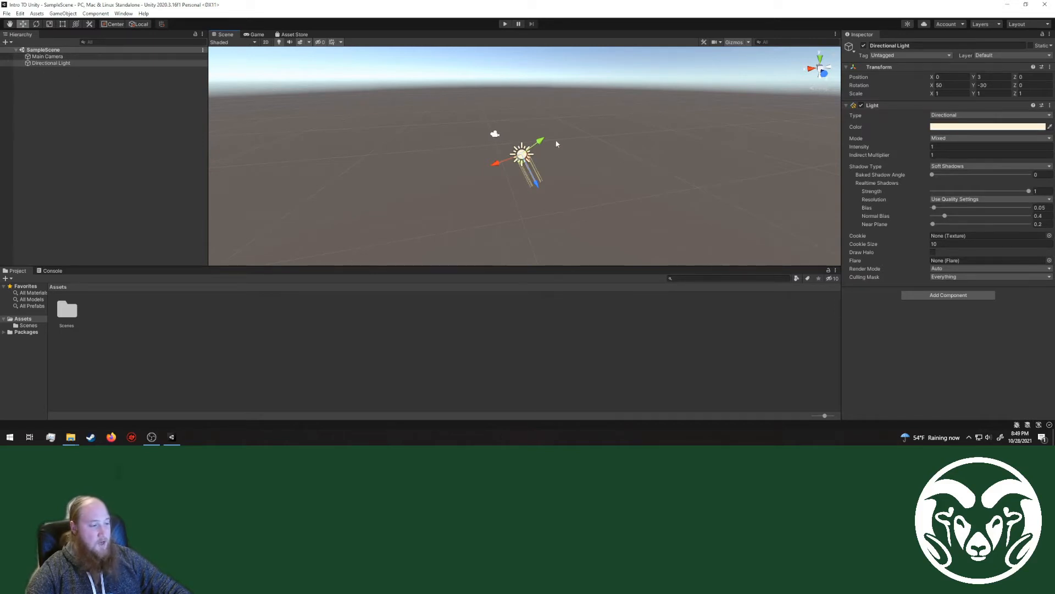
# Step: Switch between Main Camera and Directional Light in the Hierarchy to compare their entries with the objects in the scene
pyautogui.click(48, 56)
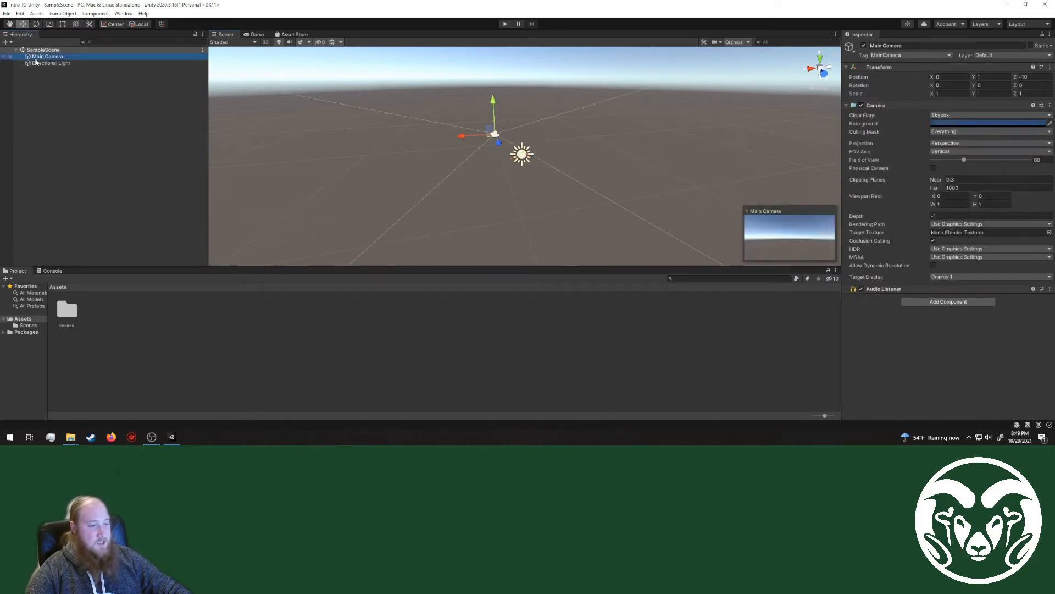
pyautogui.click(36, 64)
pyautogui.click(37, 58)
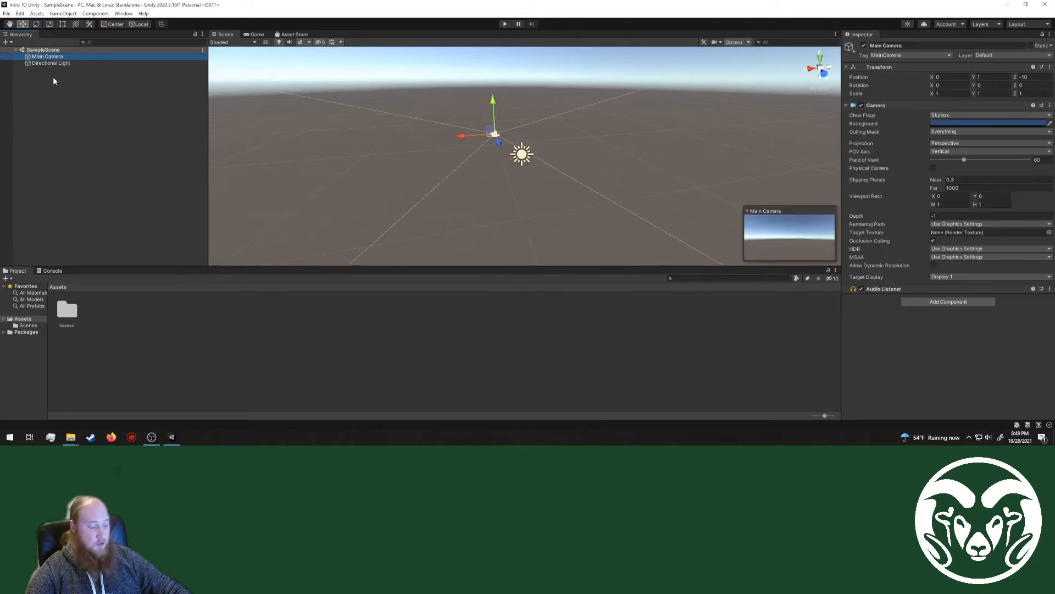
pyautogui.click(47, 63)
pyautogui.click(46, 57)
pyautogui.click(45, 63)
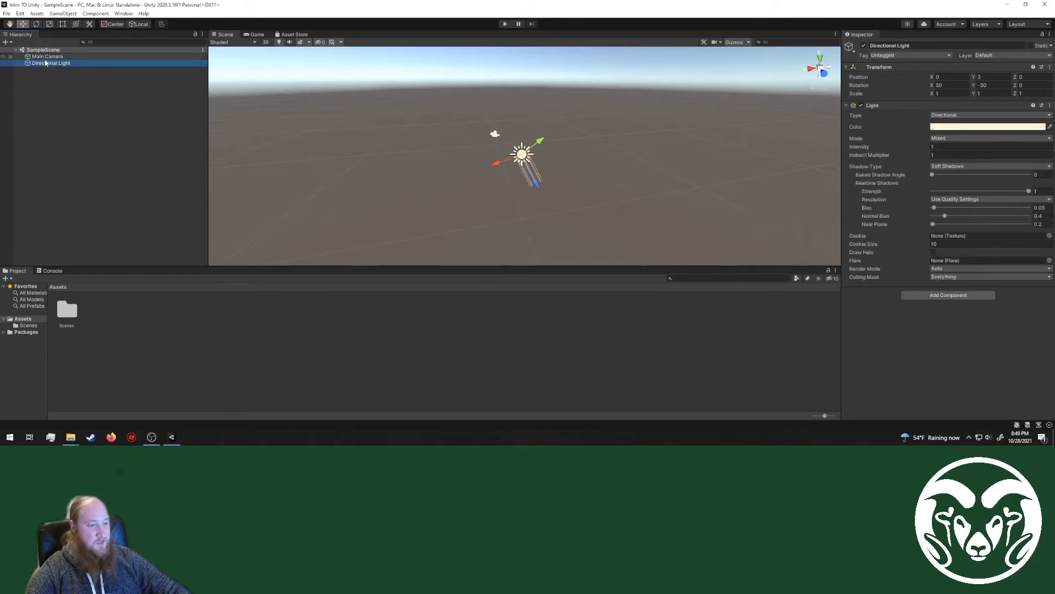
pyautogui.click(45, 57)
pyautogui.click(44, 62)
pyautogui.click(43, 57)
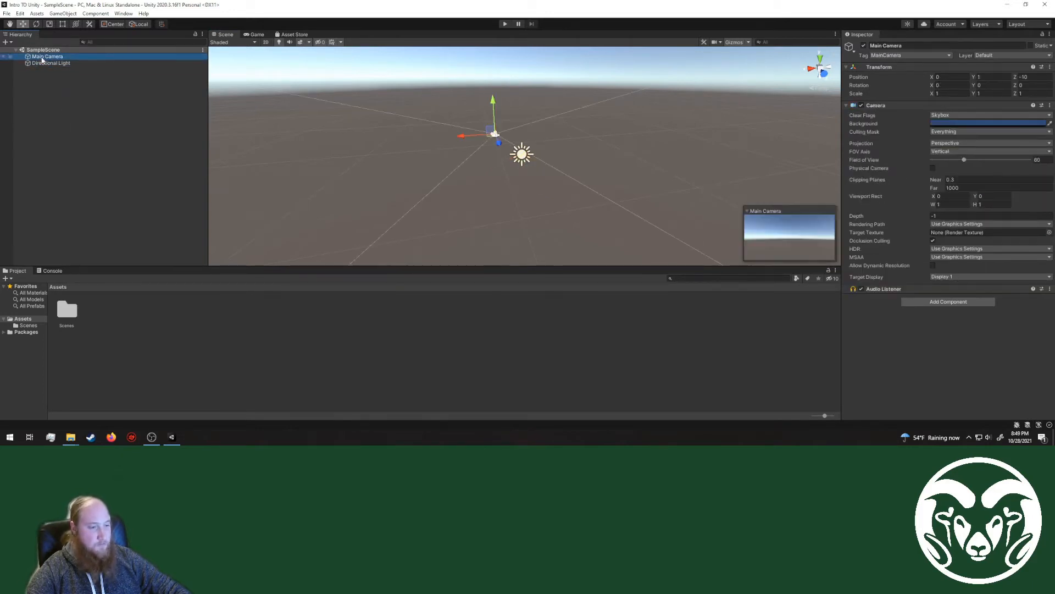
# Step: Examine the component properties of the Directional Light and the Main Camera in the Inspector
pyautogui.click(43, 63)
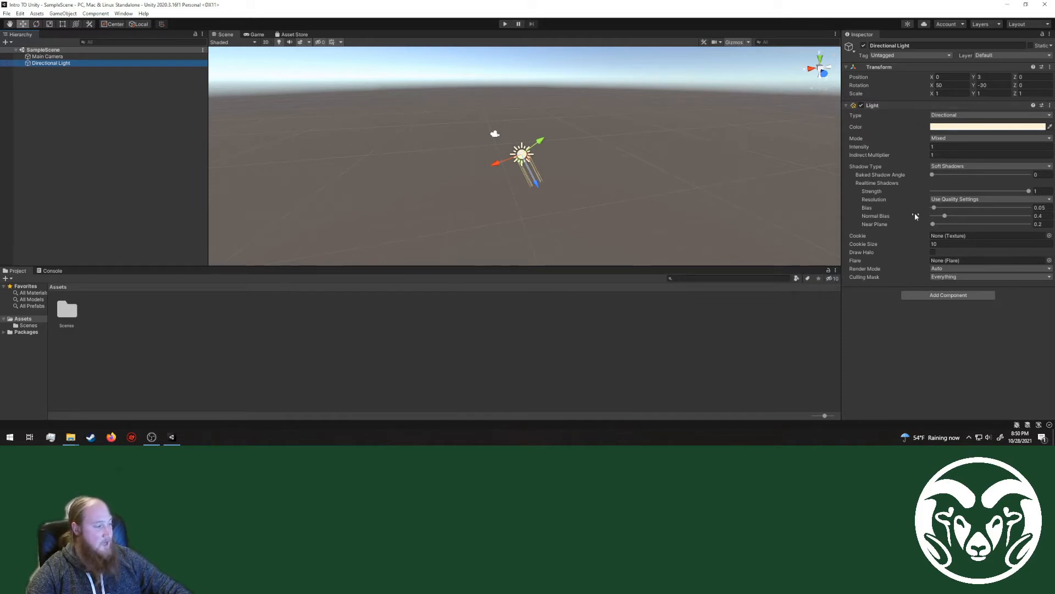
pyautogui.click(49, 56)
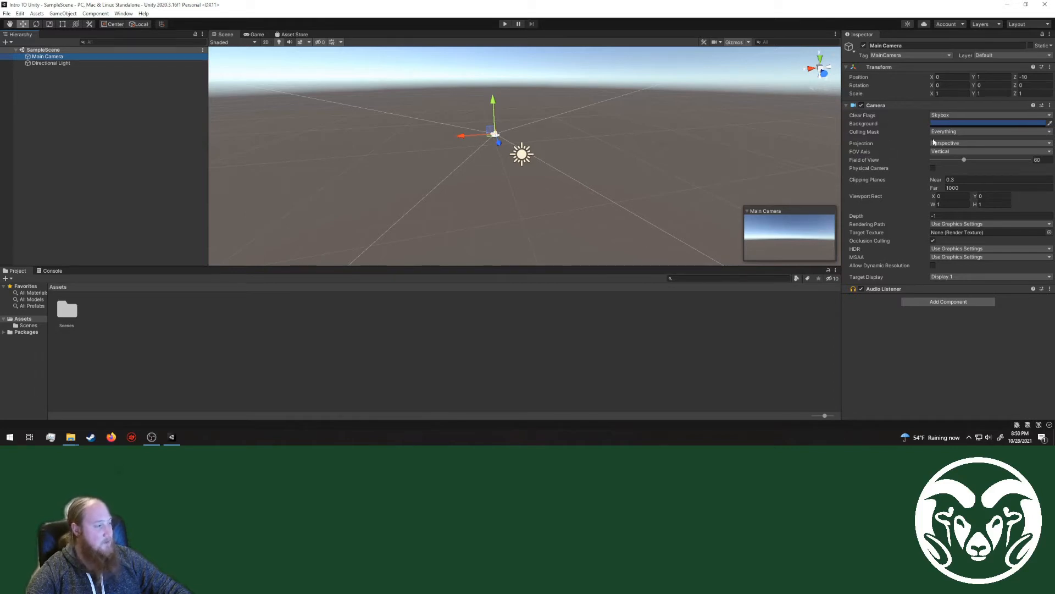
pyautogui.moveTo(908, 143)
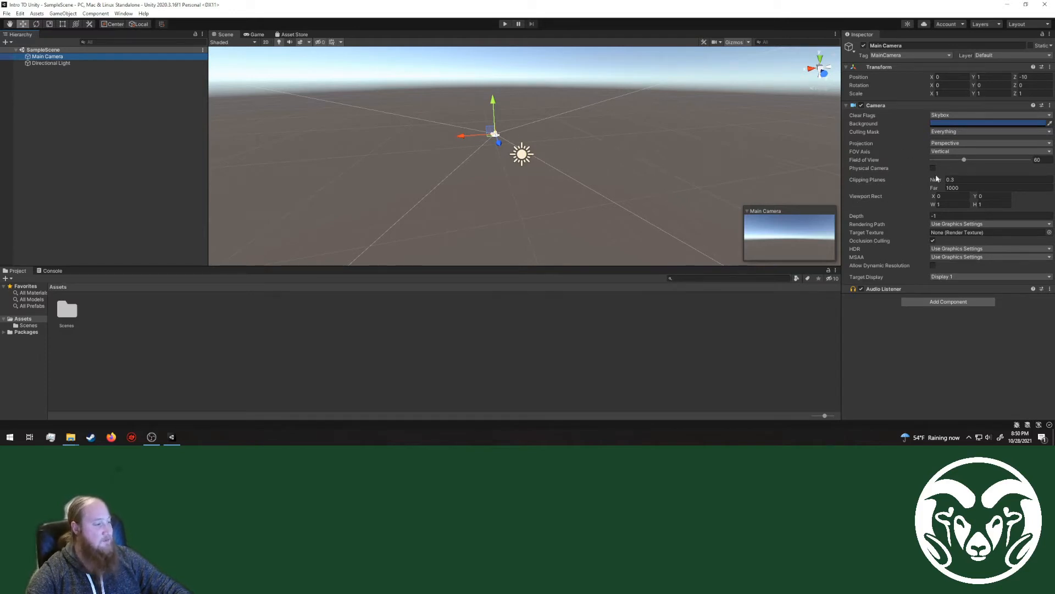
pyautogui.click(72, 64)
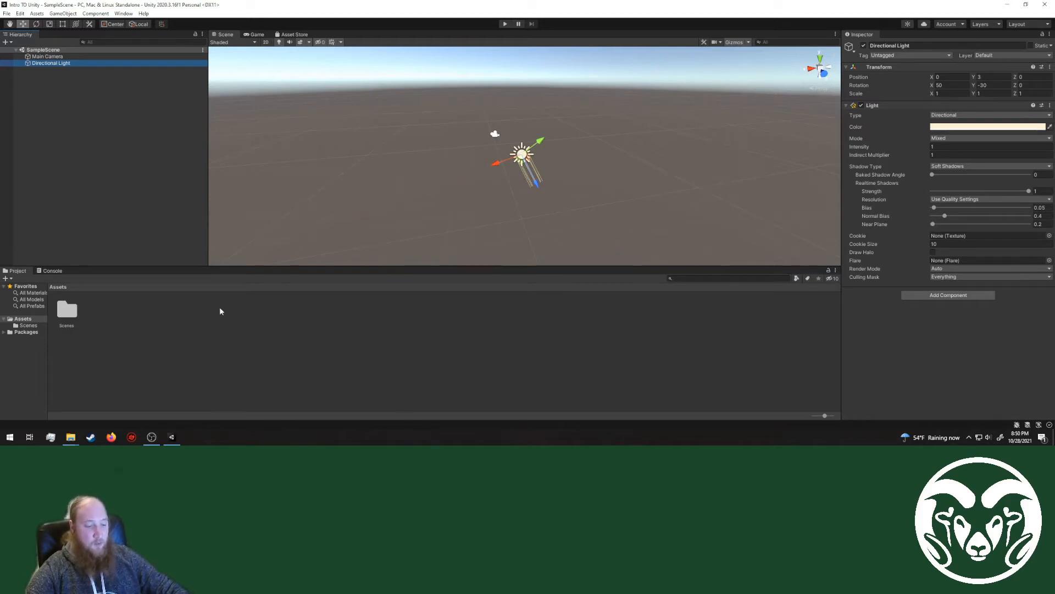
# Step: Inspect the SampleScene asset inside the Scenes folder and return to the Assets folder
pyautogui.click(64, 317)
pyautogui.doubleClick(77, 321)
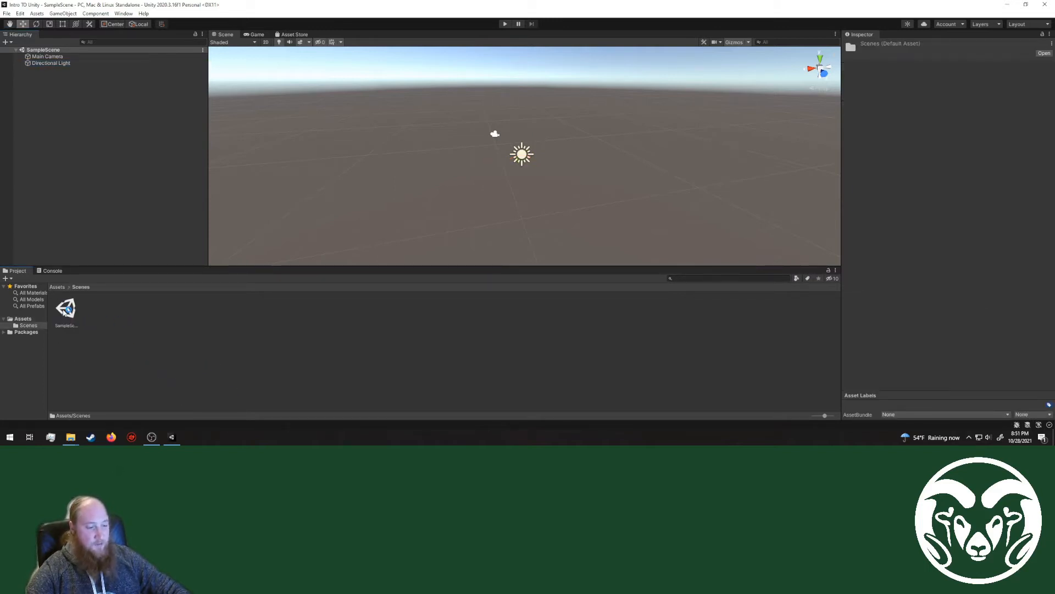
pyautogui.click(66, 309)
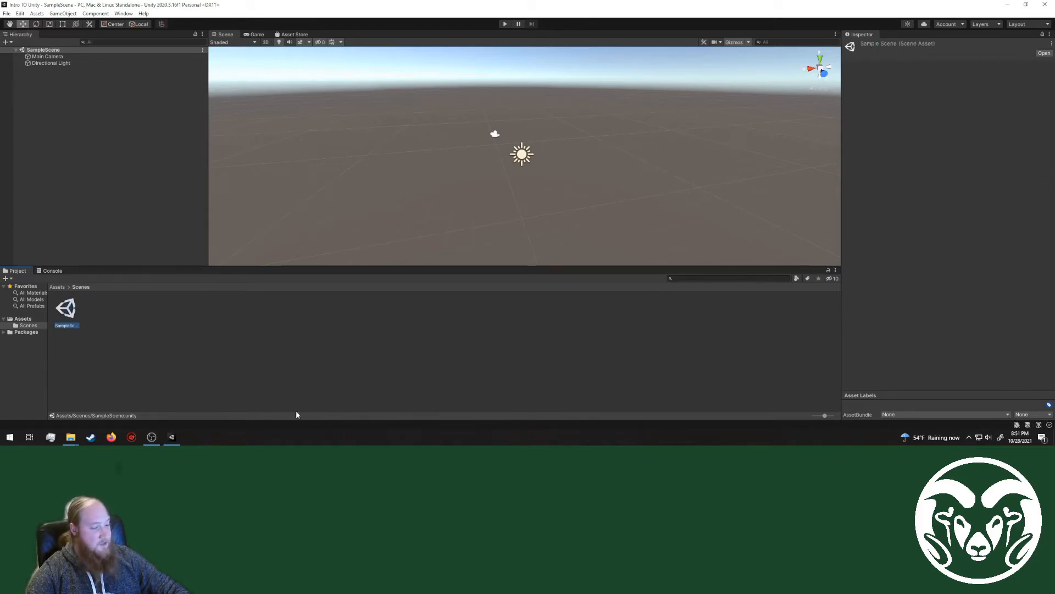
pyautogui.click(57, 287)
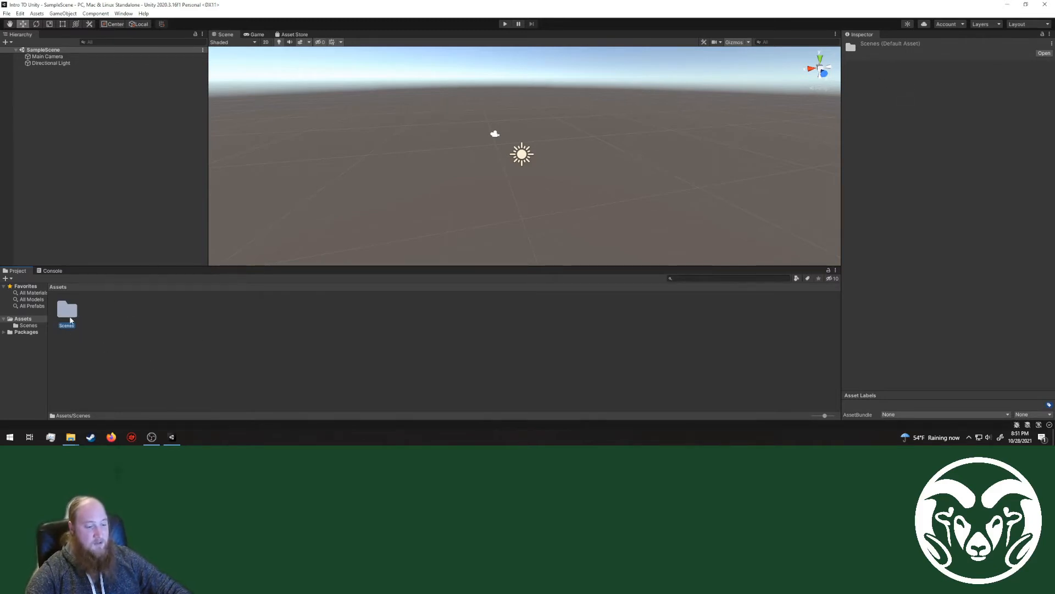
# Step: Add a 3D cube to SampleScene at the top level of the Hierarchy
pyautogui.click(47, 63)
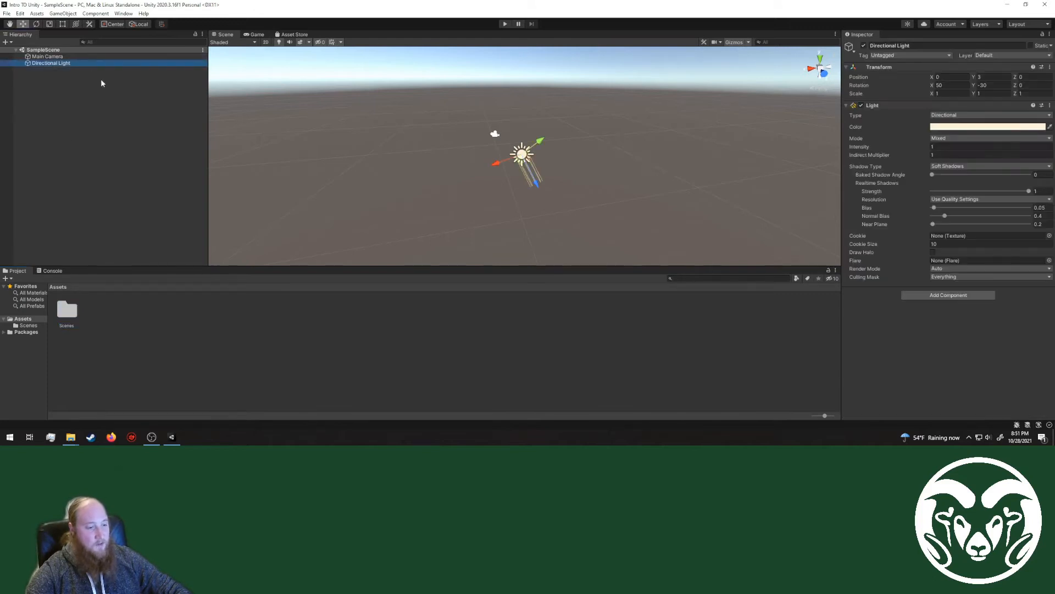
pyautogui.click(77, 119)
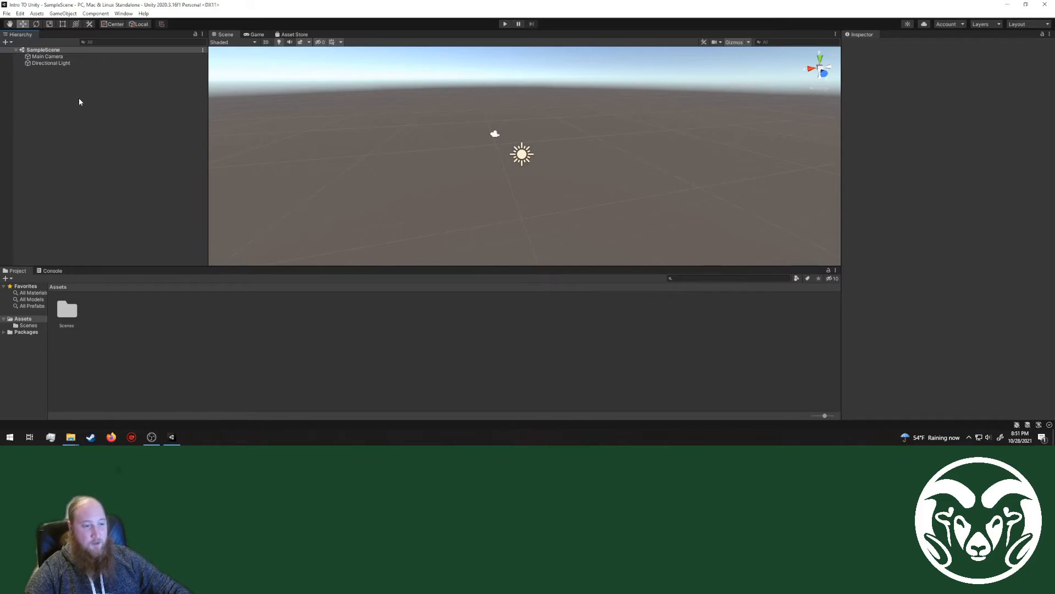
pyautogui.rightClick(65, 103)
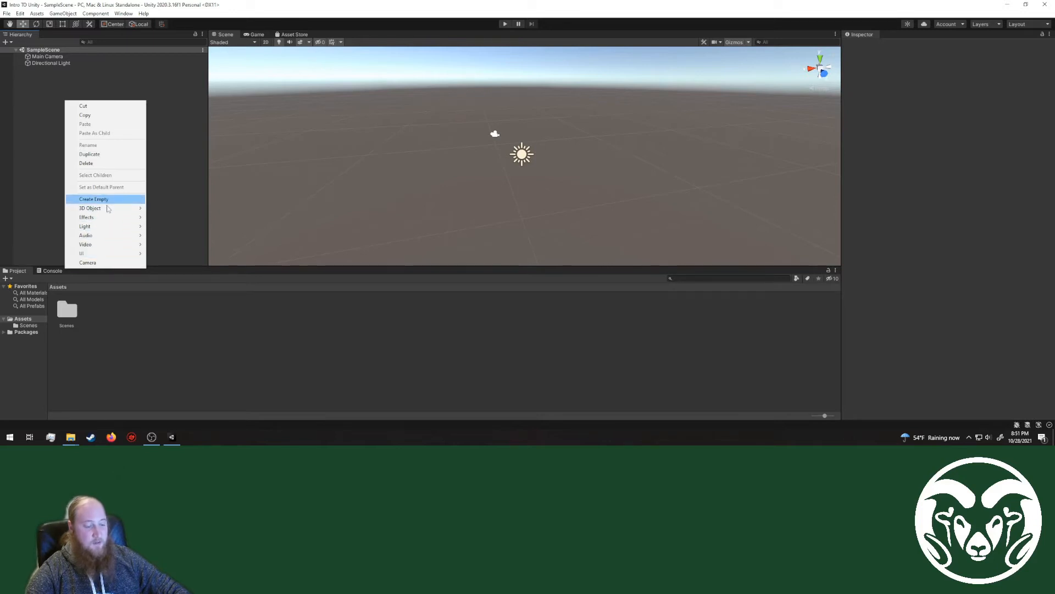
pyautogui.moveTo(107, 208)
pyautogui.click(164, 209)
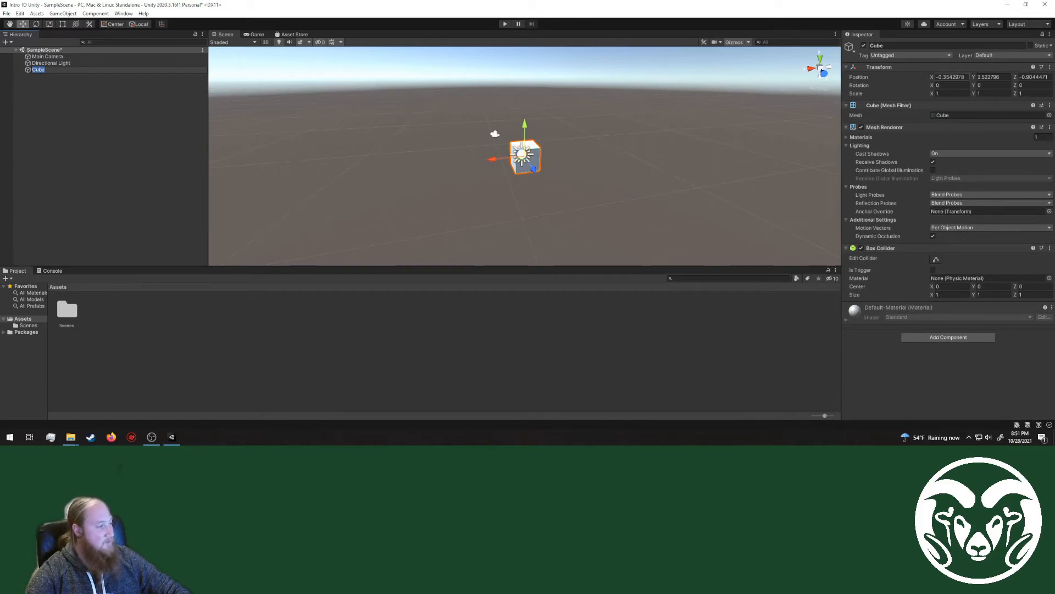
# Step: Place the cube at the scene origin by setting its position to X 0, Y 0, Z 0
pyautogui.click(951, 77)
pyautogui.write('0')
pyautogui.press('Tab')
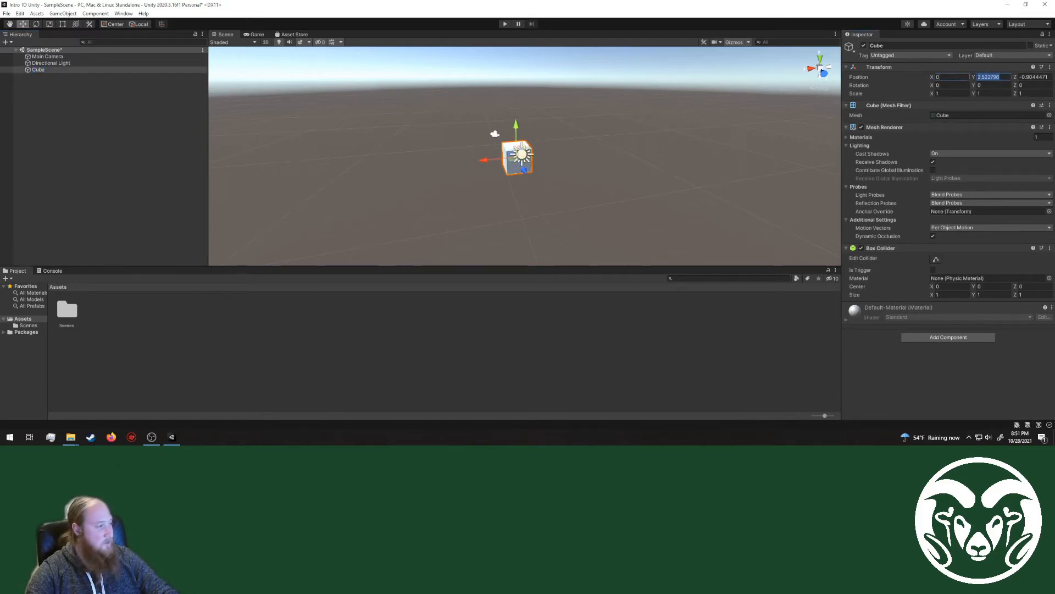
pyautogui.write('0')
pyautogui.press('Tab')
pyautogui.write('0')
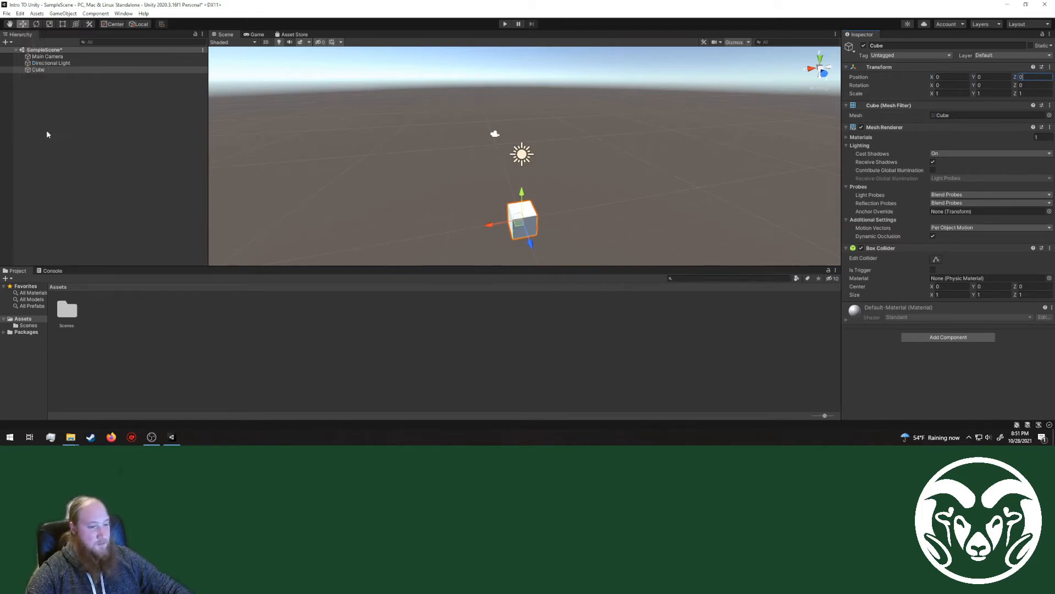
pyautogui.click(6, 42)
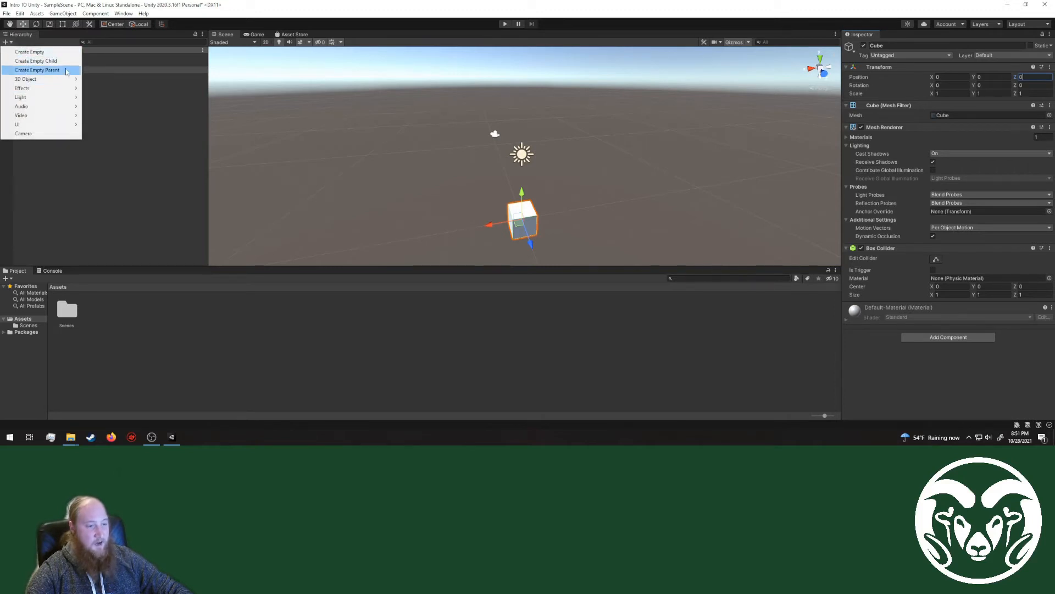
pyautogui.click(132, 95)
pyautogui.click(62, 14)
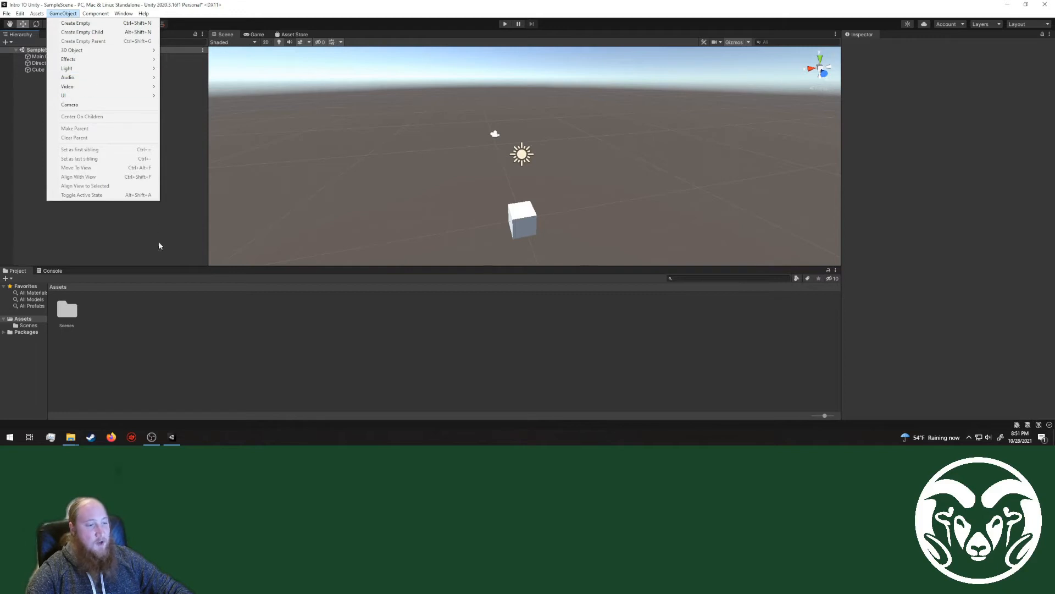
pyautogui.click(100, 239)
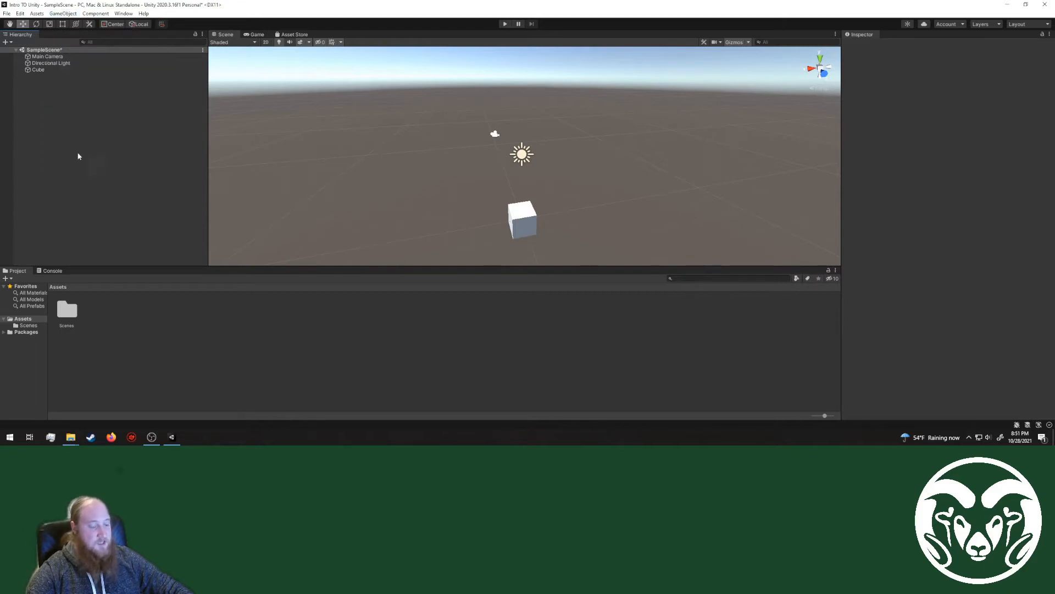
# Step: Examine the cube from another angle in the Scene view, in the Game view and through the Main Camera preview
pyautogui.moveTo(526, 217); pyautogui.dragTo(634, 204, button='right')
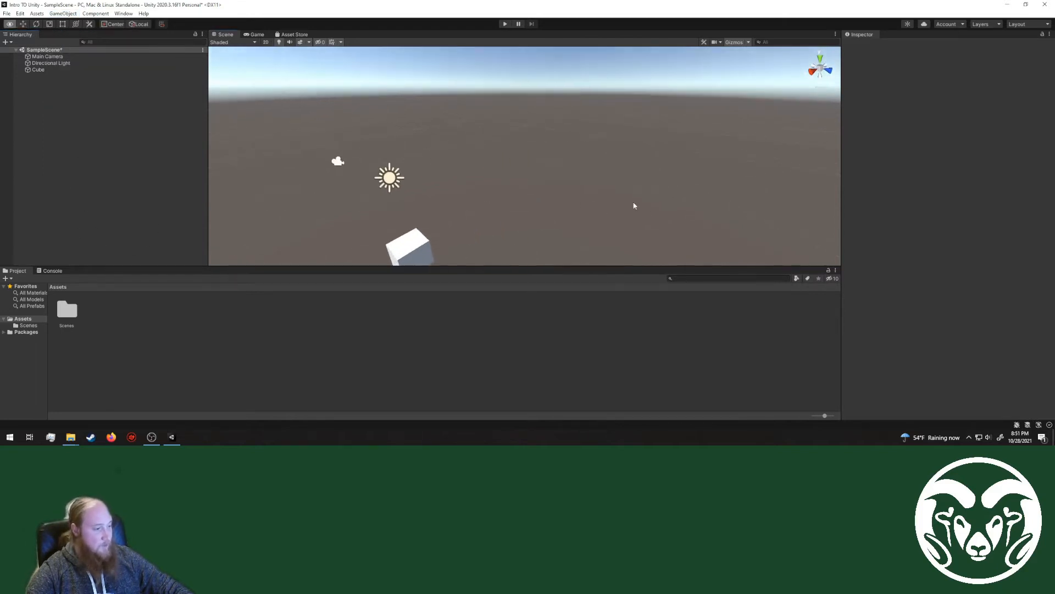
pyautogui.moveTo(473, 220); pyautogui.dragTo(548, 174, button='middle')
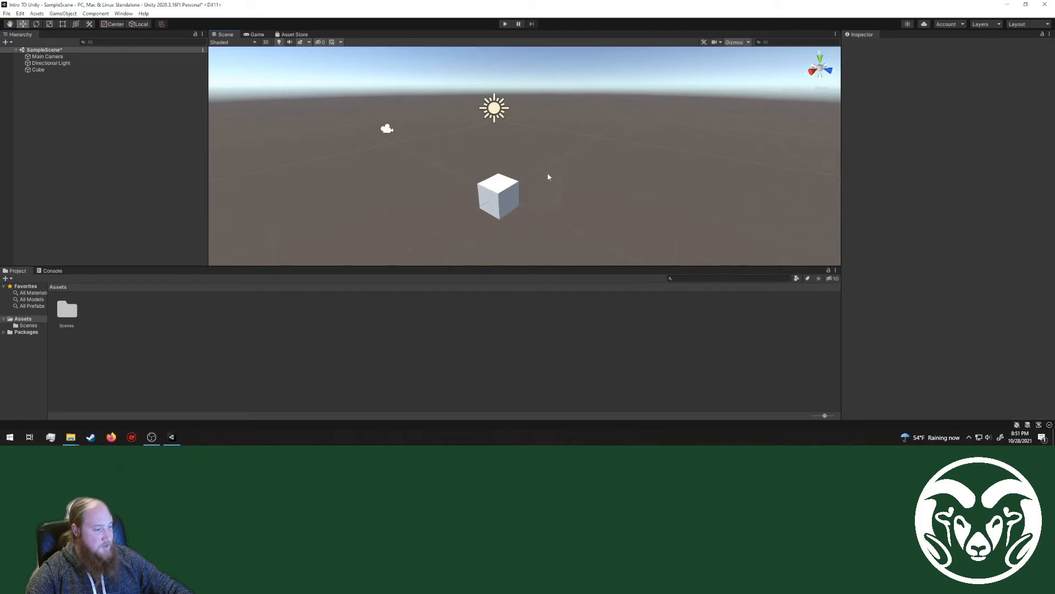
pyautogui.click(253, 35)
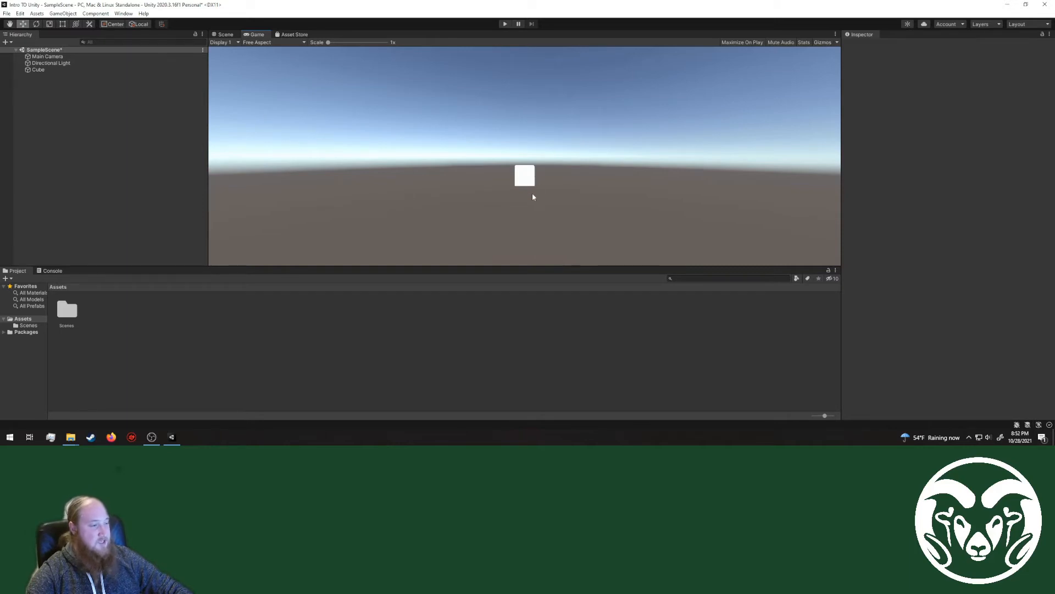
pyautogui.click(224, 35)
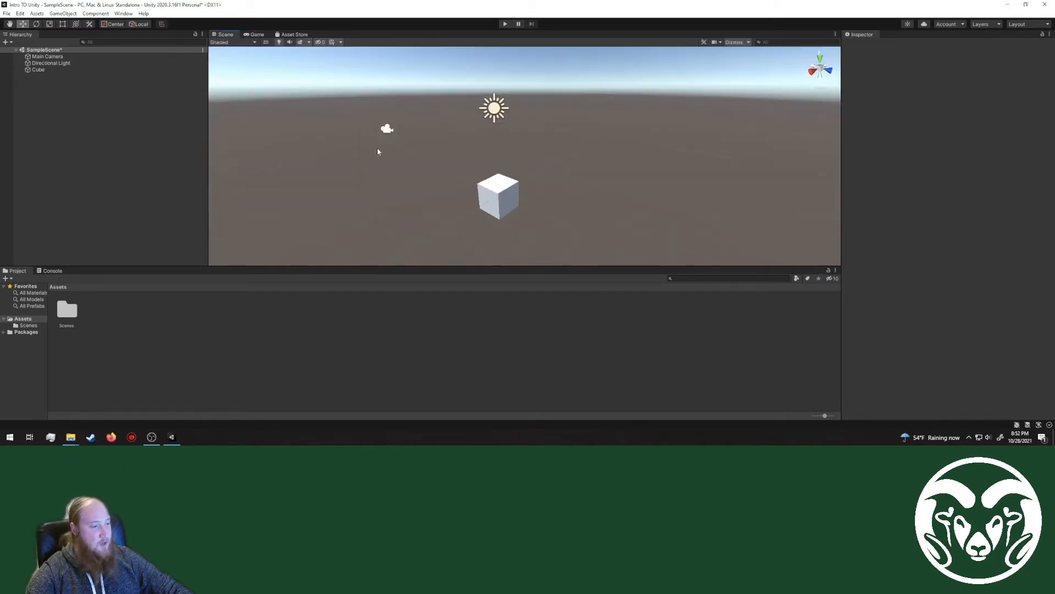
pyautogui.click(47, 56)
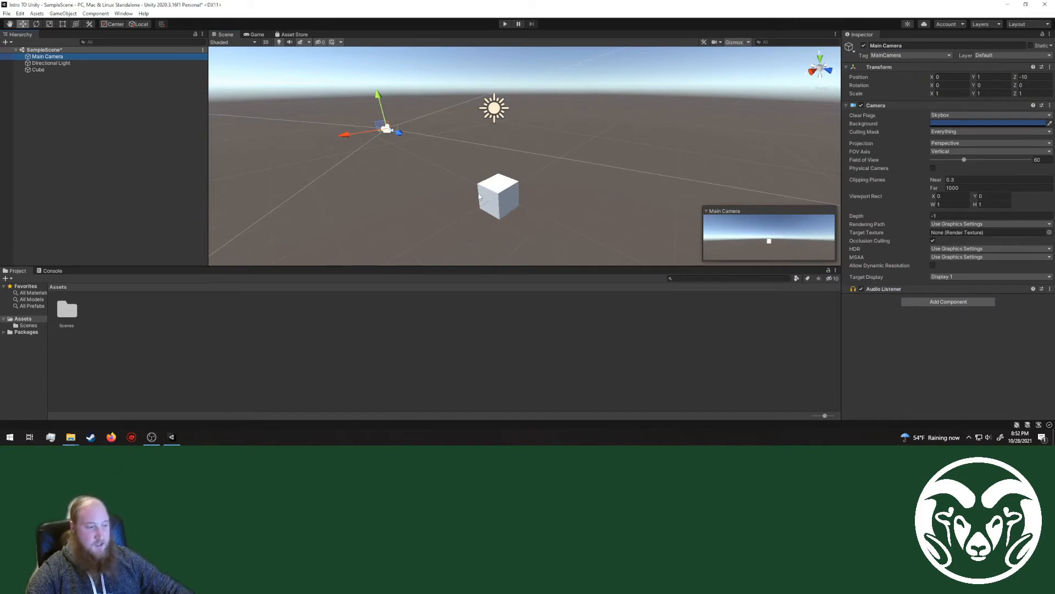
# Step: Add a 3D plane to SampleScene at the top level of the Hierarchy
pyautogui.click(169, 146)
pyautogui.rightClick(61, 109)
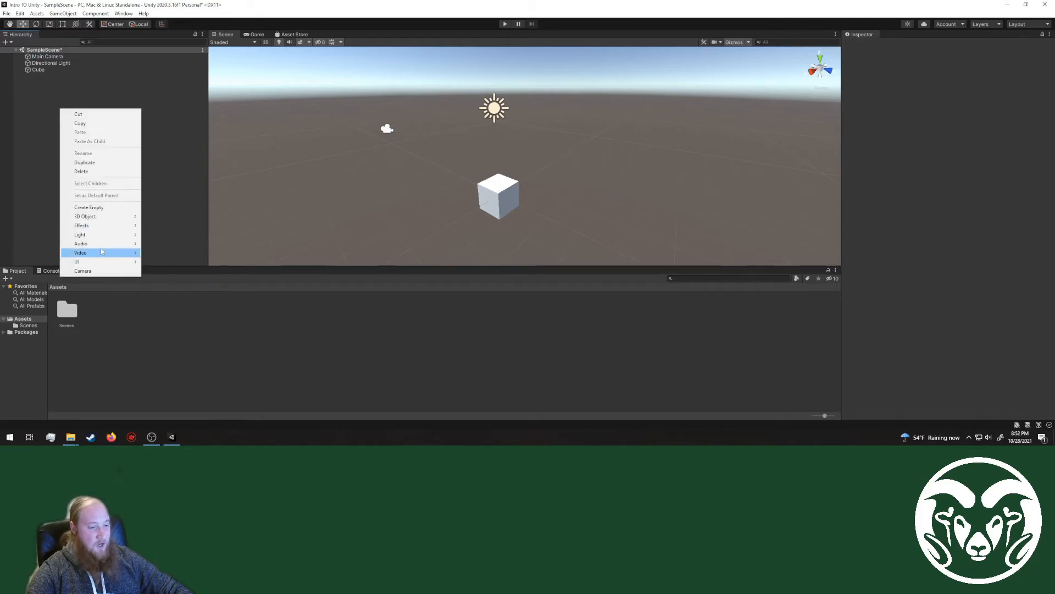
pyautogui.moveTo(102, 217)
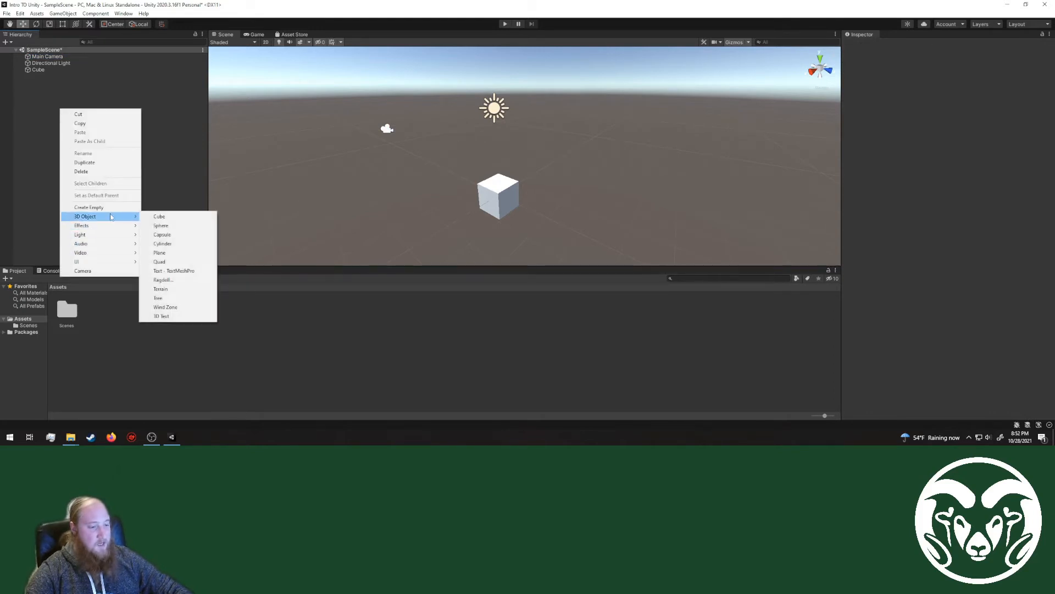
pyautogui.click(164, 252)
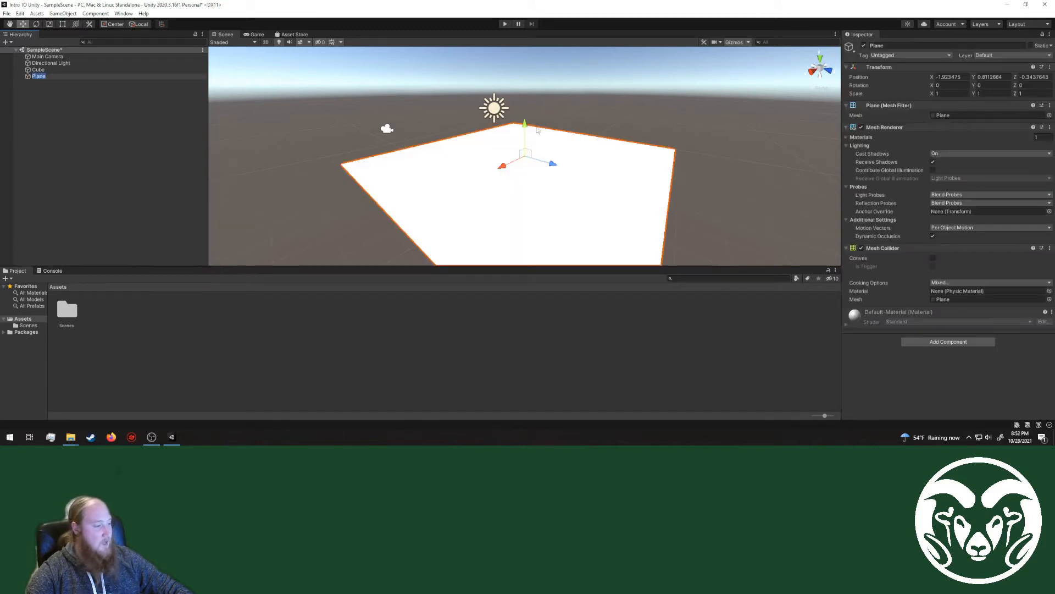
# Step: Center the plane on the scene origin by setting its position to X 0, Y 0, Z 0
pyautogui.click(951, 77)
pyautogui.write('0')
pyautogui.press('Tab')
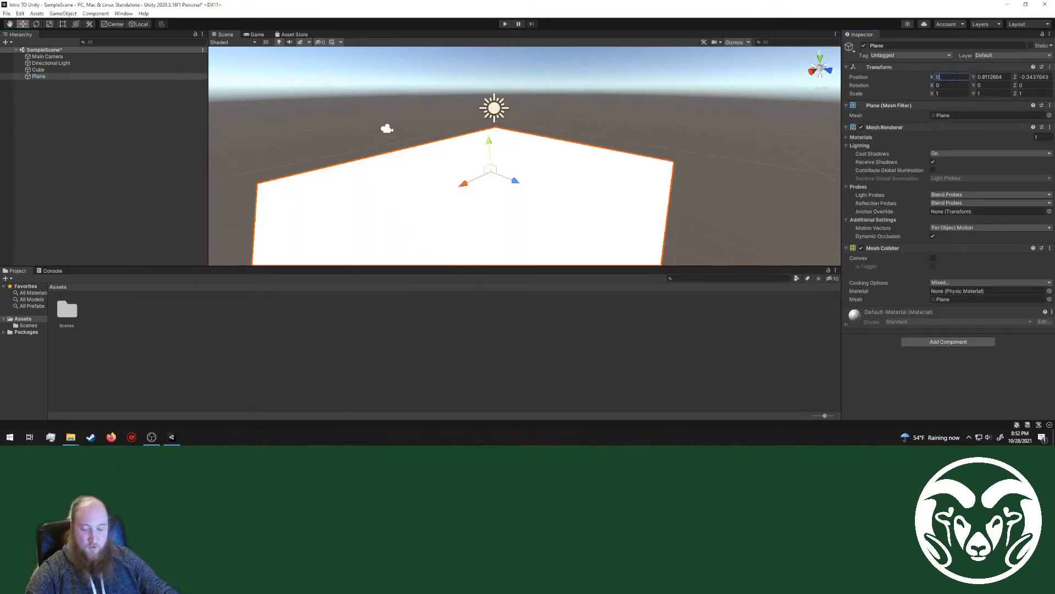
pyautogui.write('0')
pyautogui.press('Tab')
pyautogui.write('0')
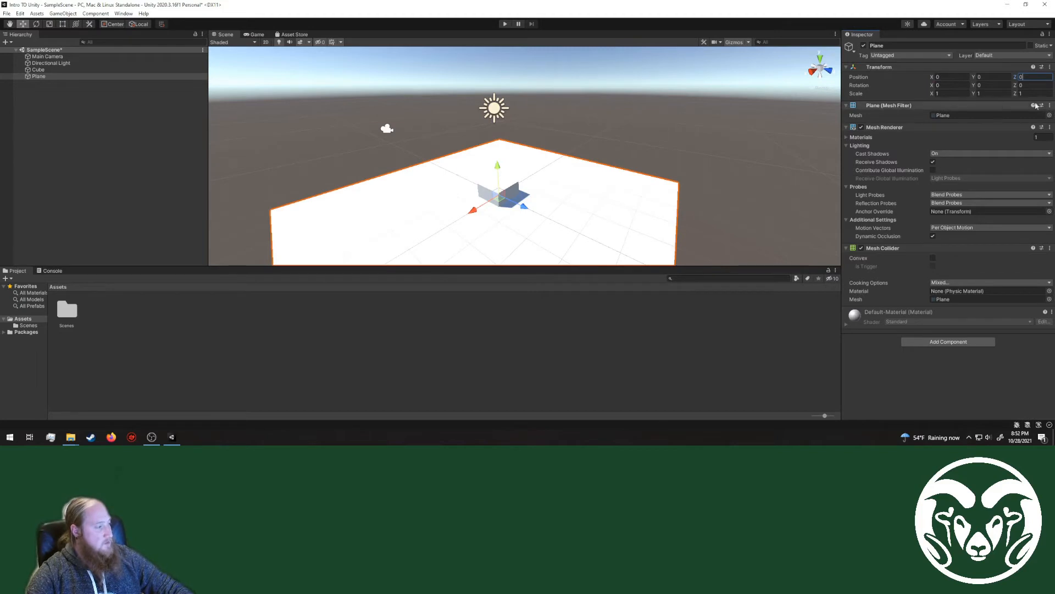
# Step: Lower the plane to Y position -0.5 under the cube and check the result in the Game view
pyautogui.moveTo(498, 166); pyautogui.dragTo(498, 181)
pyautogui.click(989, 77)
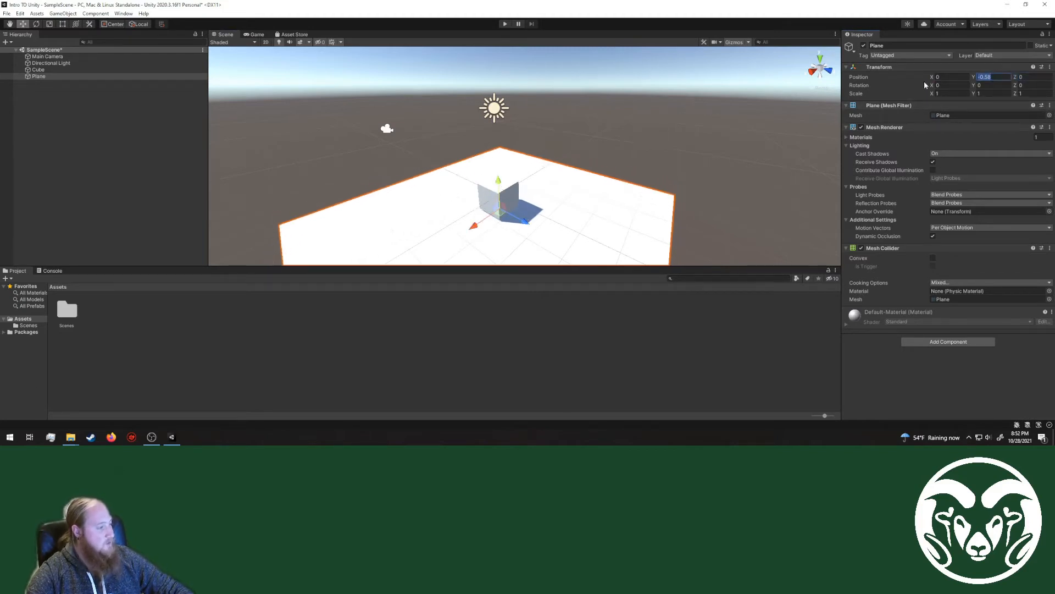
pyautogui.write('-0.5')
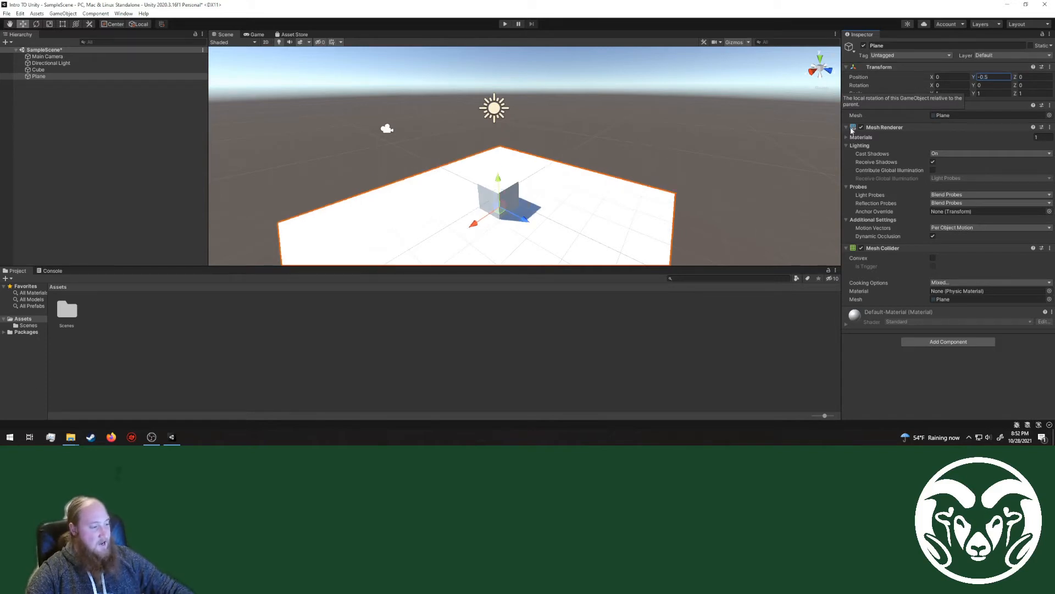
pyautogui.click(683, 177)
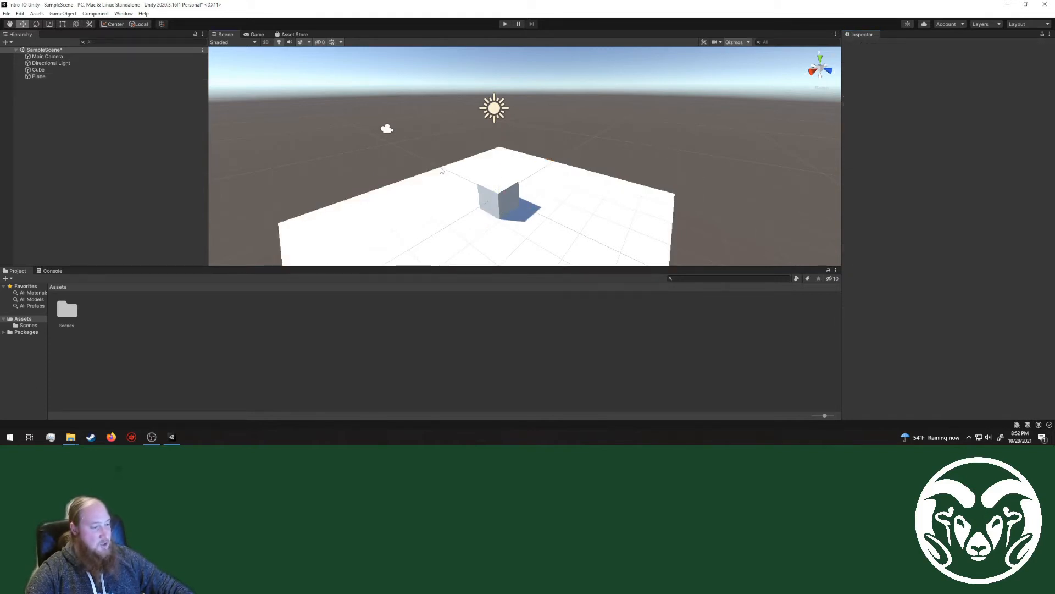
pyautogui.click(253, 35)
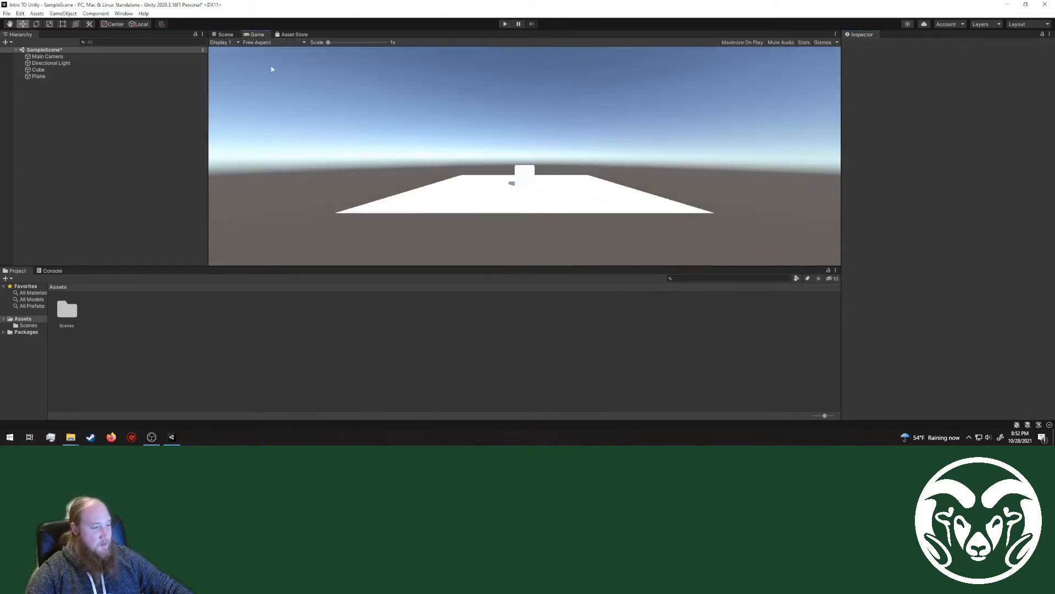
pyautogui.click(223, 34)
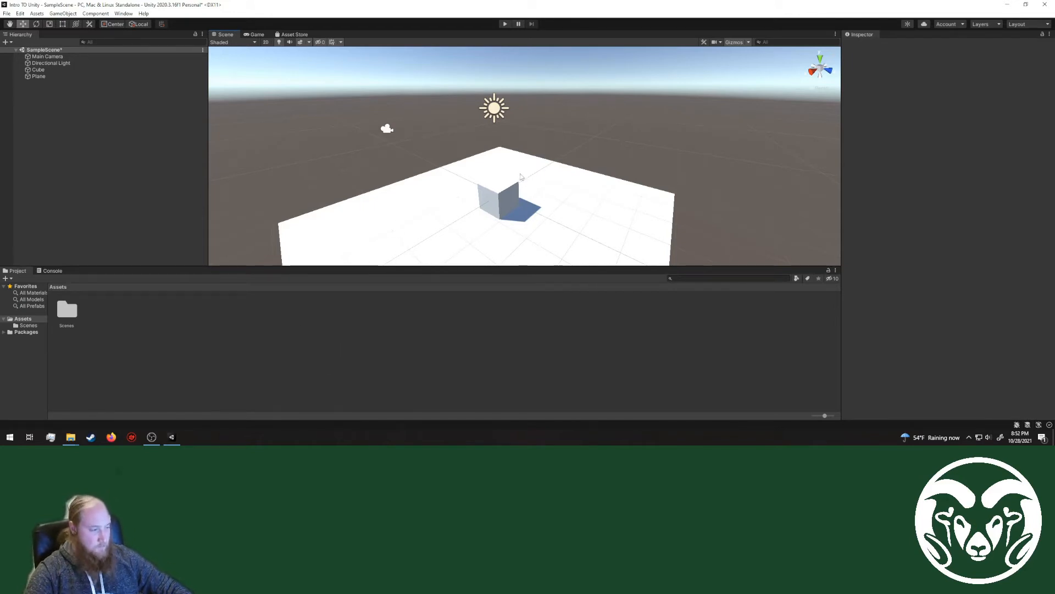
# Step: Create a folder named Materials inside the Assets folder
pyautogui.rightClick(83, 358)
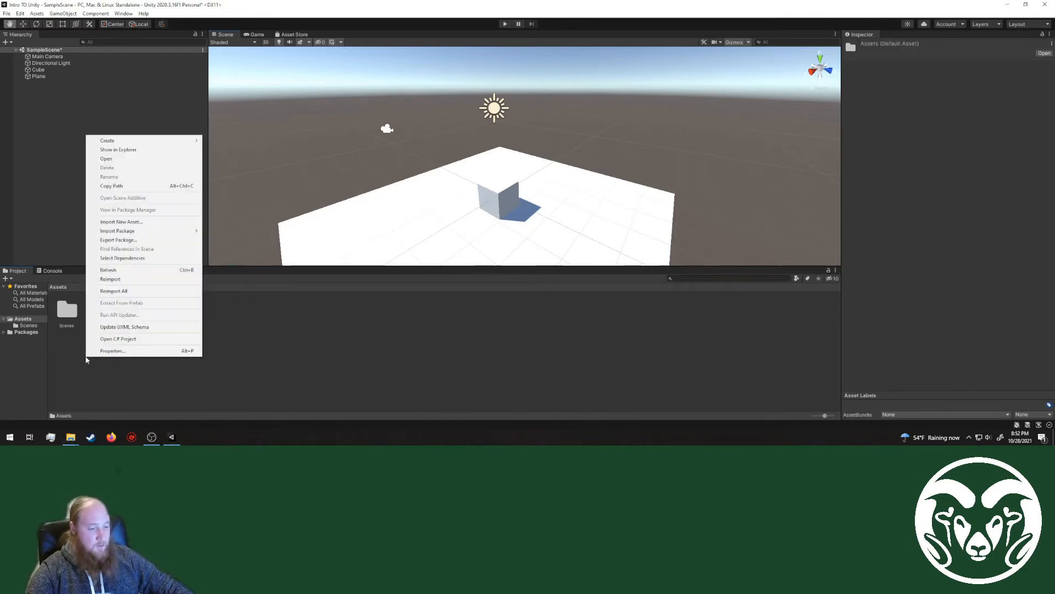
pyautogui.moveTo(127, 140)
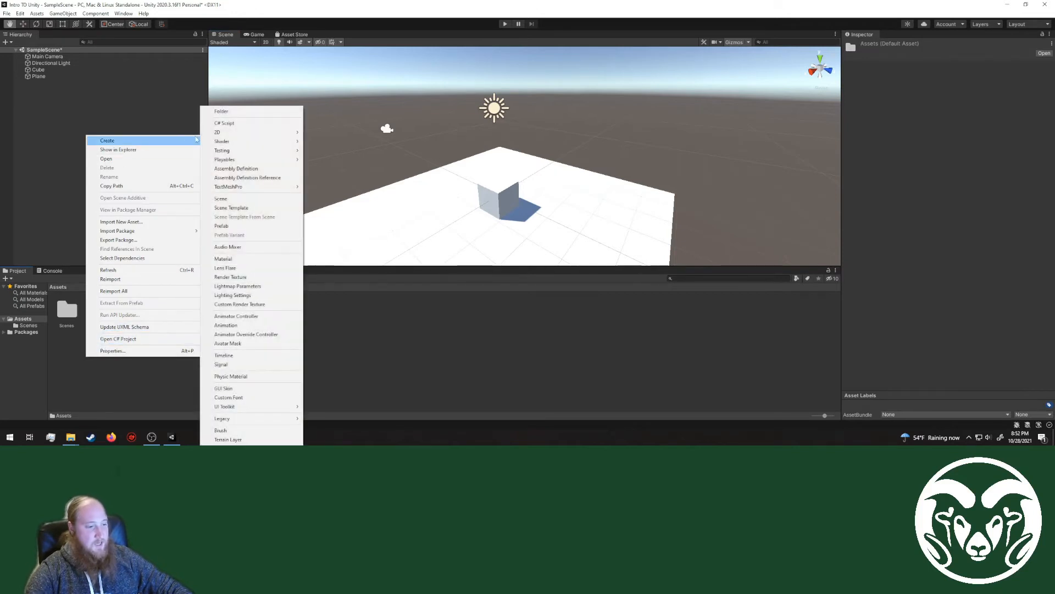
pyautogui.click(225, 112)
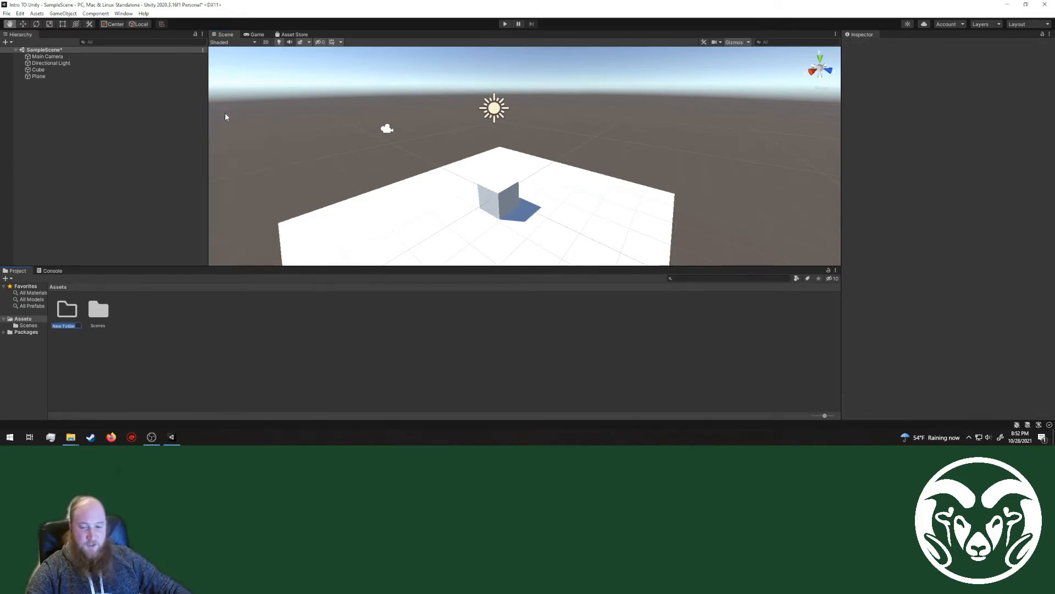
pyautogui.write('Ma')
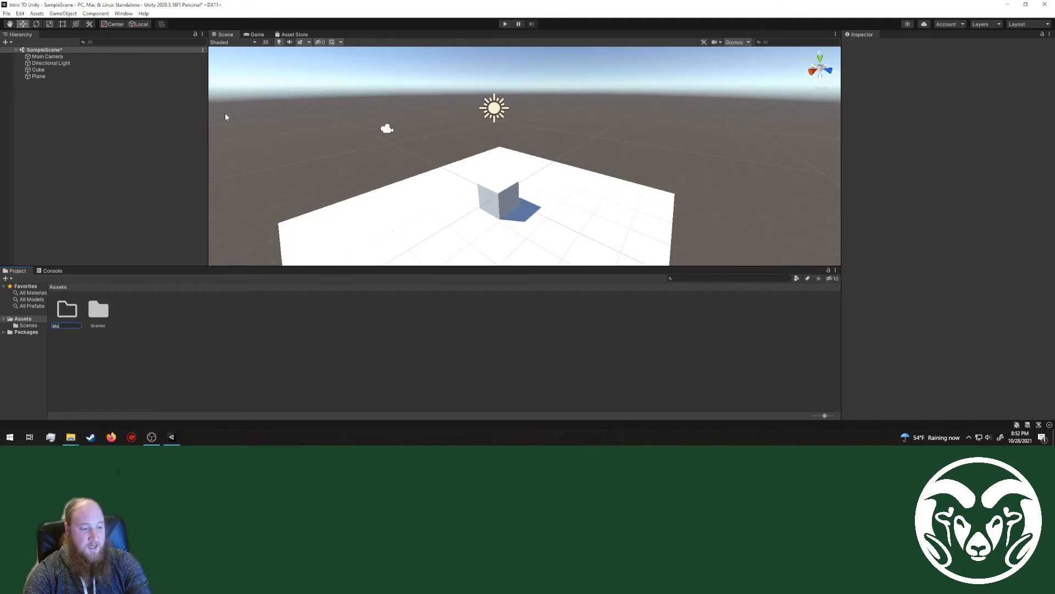
pyautogui.write('terials')
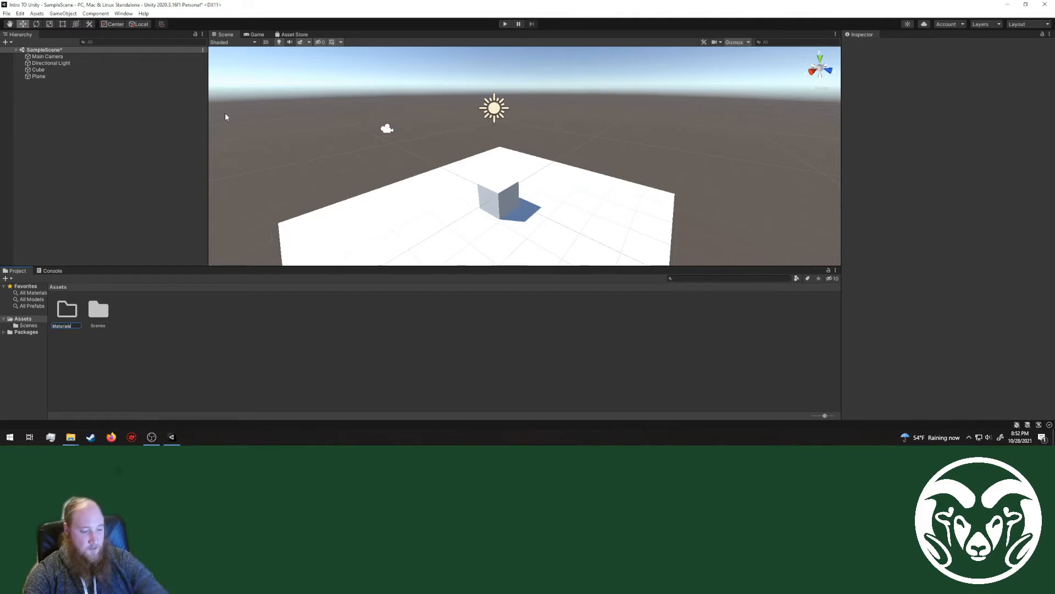
pyautogui.press('Return')
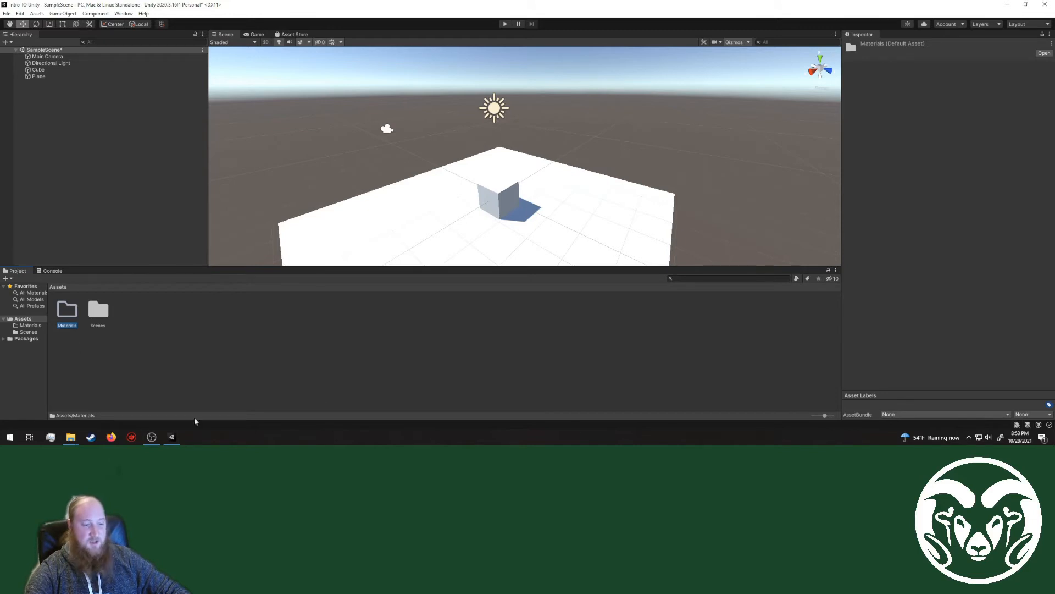
# Step: Create a material named Red inside the Materials folder
pyautogui.doubleClick(64, 311)
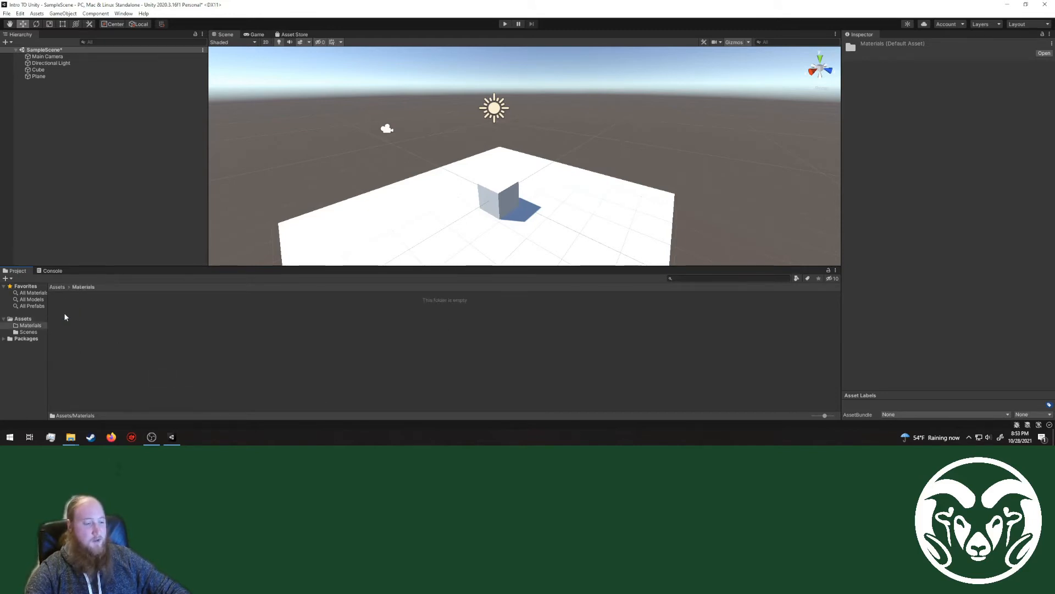
pyautogui.rightClick(153, 326)
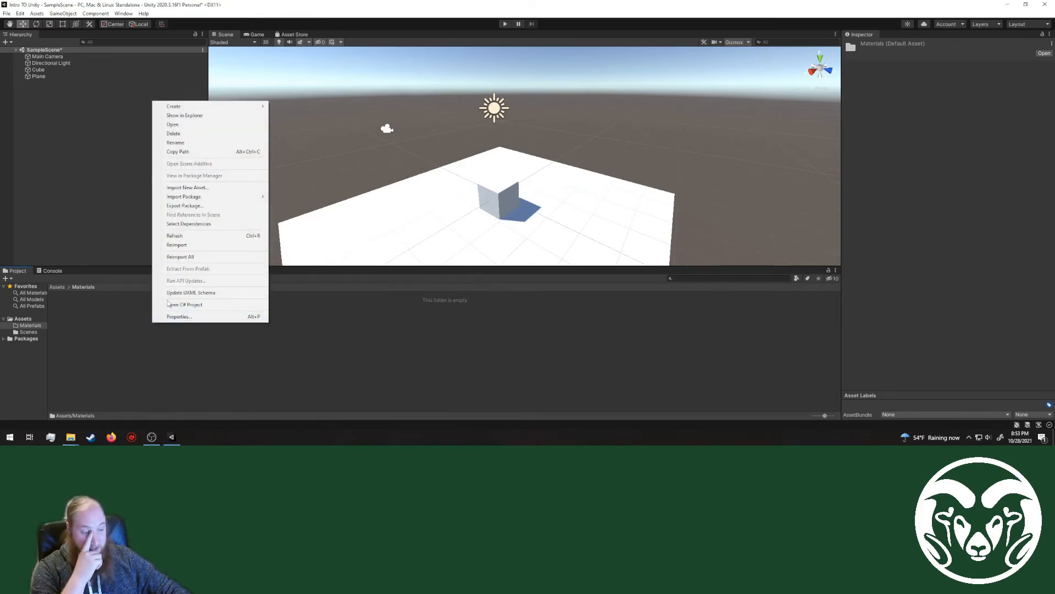
pyautogui.moveTo(199, 107)
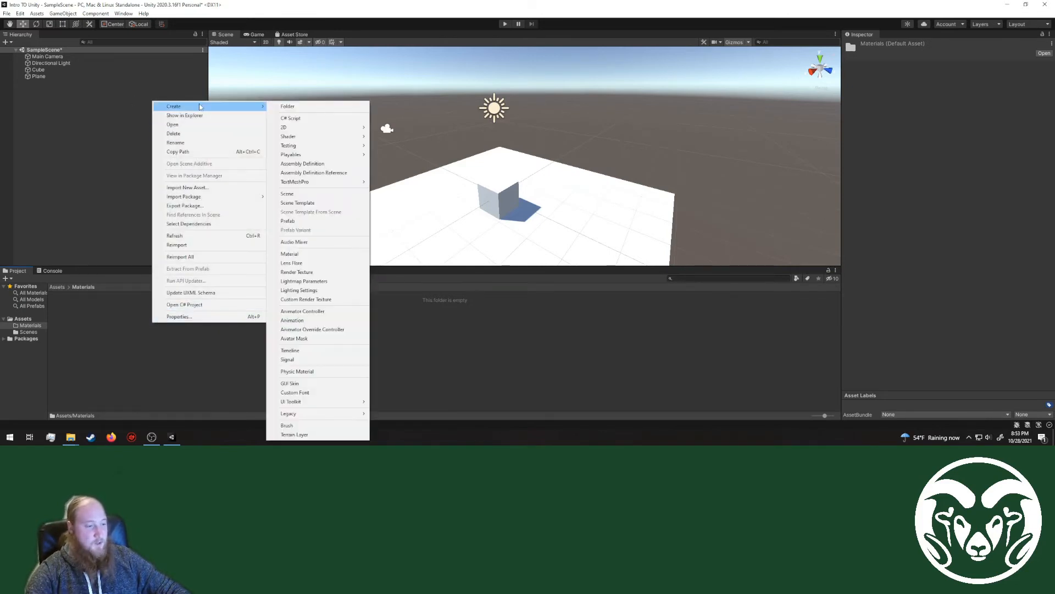
pyautogui.click(308, 256)
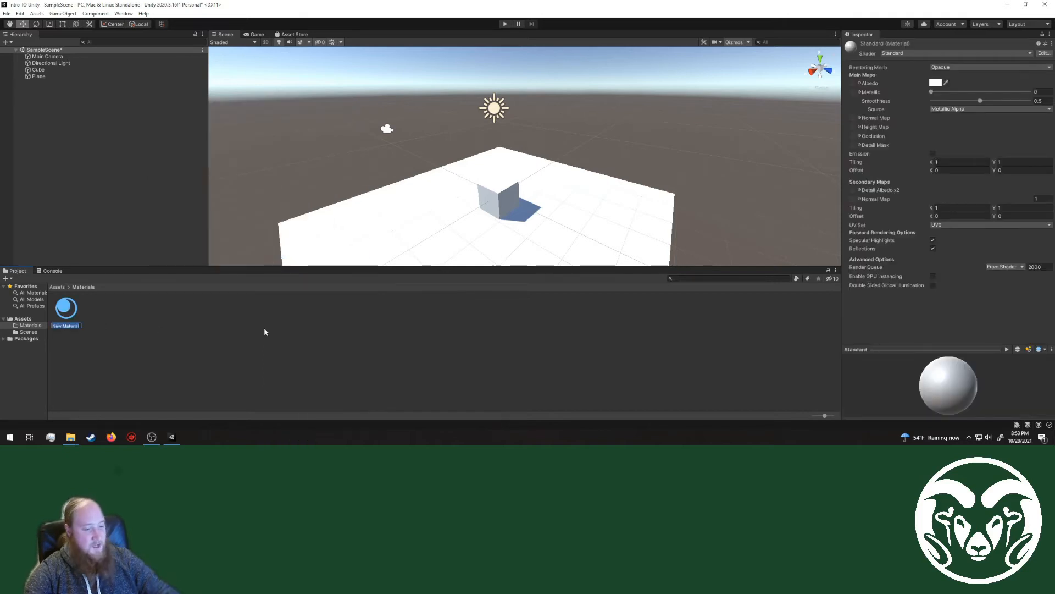
pyautogui.write('Red')
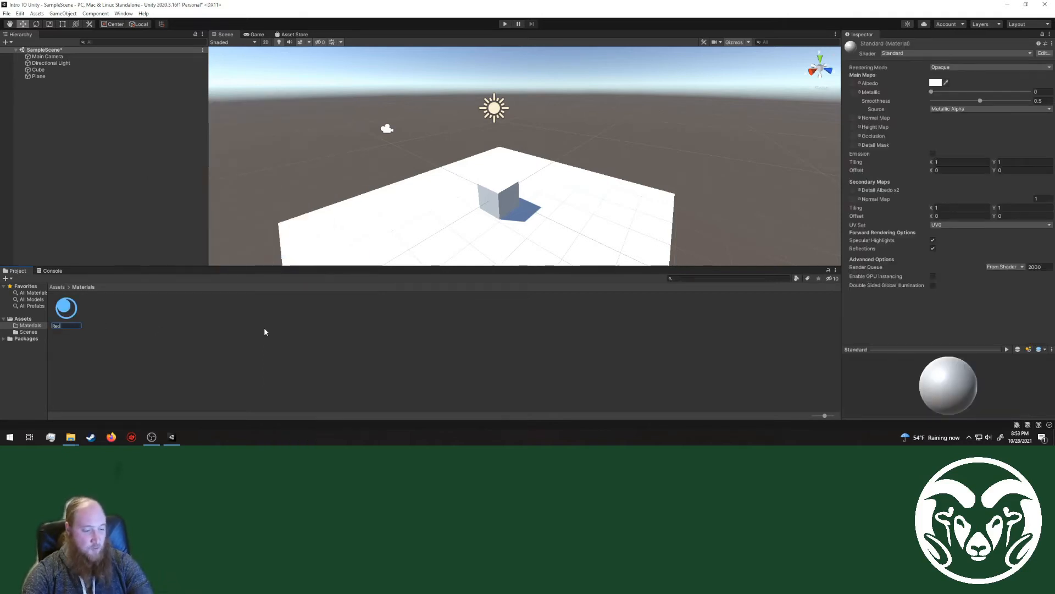
pyautogui.press('Return')
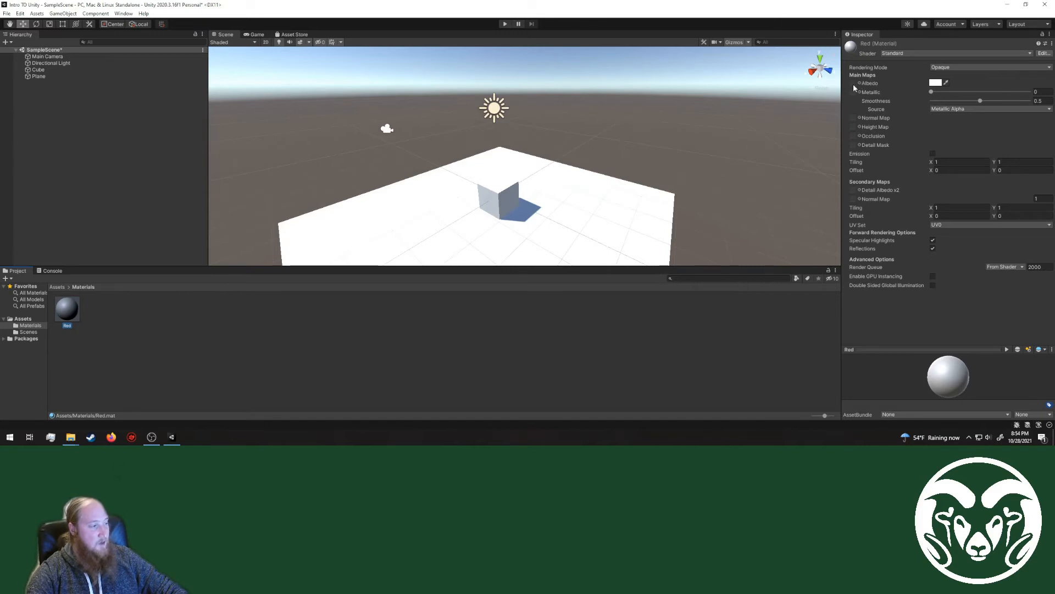
# Step: Set the Red material's albedo color to dark red, RGB 150, 0, 0
pyautogui.click(937, 84)
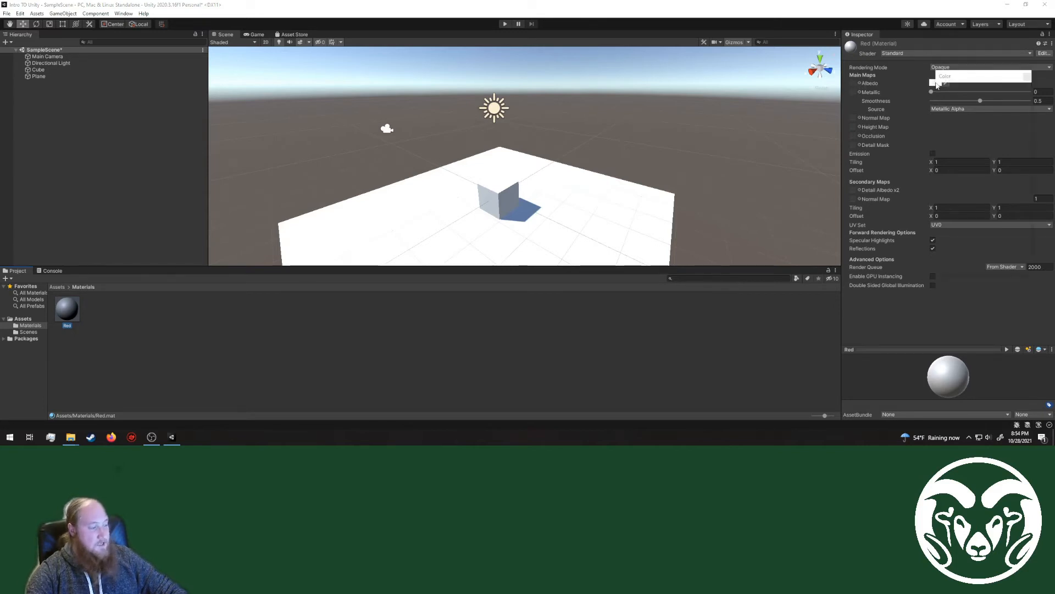
pyautogui.moveTo(968, 129); pyautogui.dragTo(1007, 146)
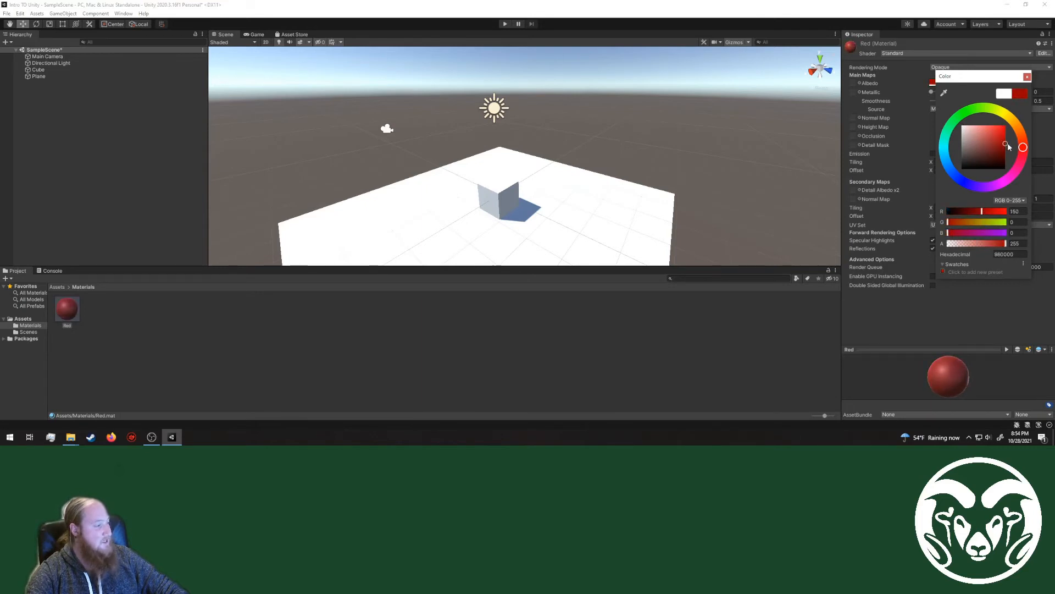
pyautogui.click(1027, 77)
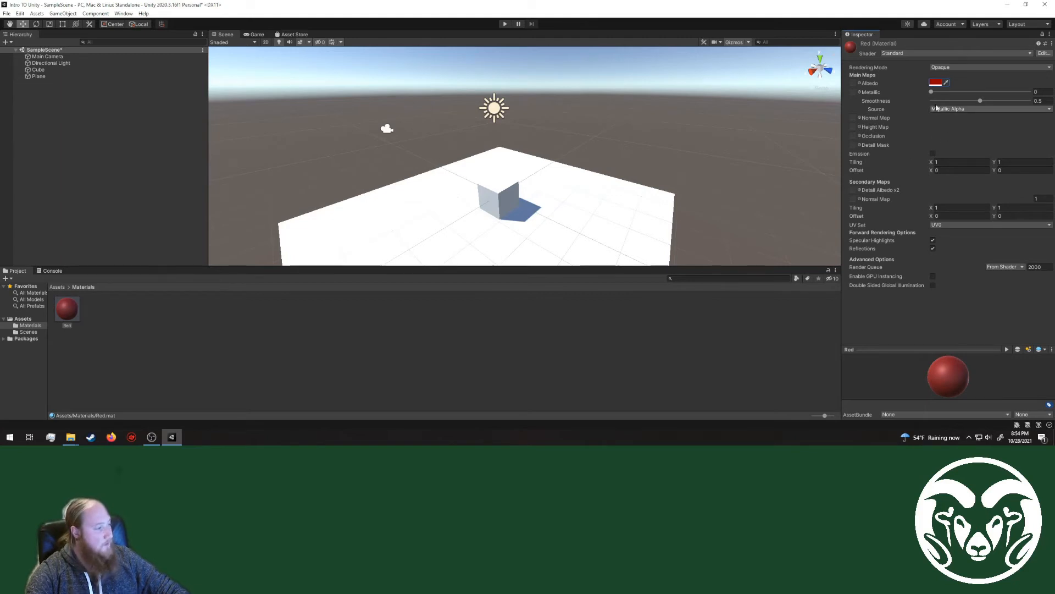
# Step: Try different metallic and smoothness levels on the Red material, settling on about 0.36 metallic and 0.59 smoothness
pyautogui.moveTo(932, 94); pyautogui.dragTo(1029, 92)
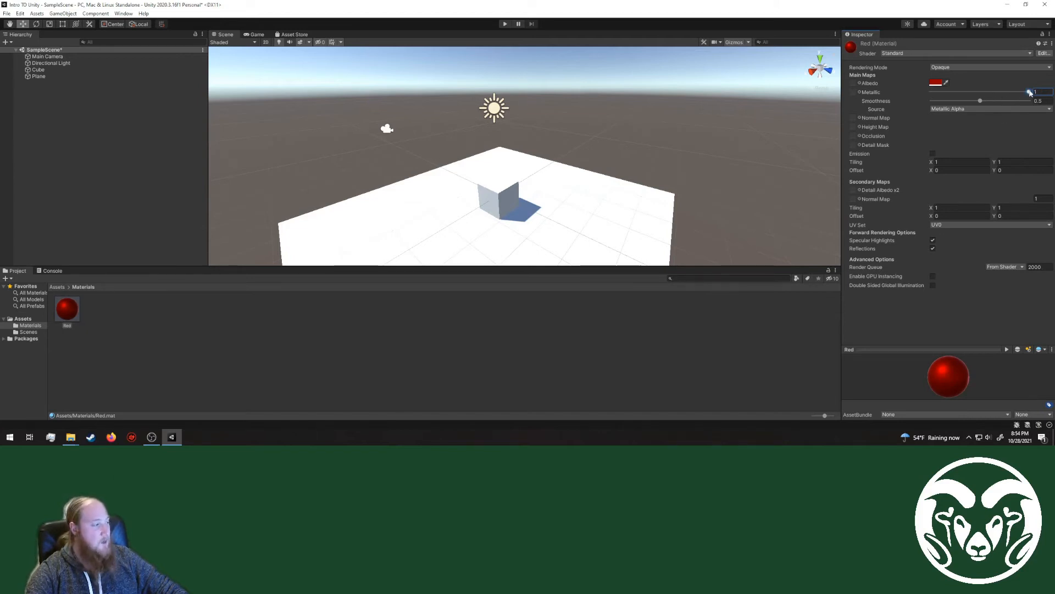
pyautogui.moveTo(1029, 92); pyautogui.dragTo(946, 99)
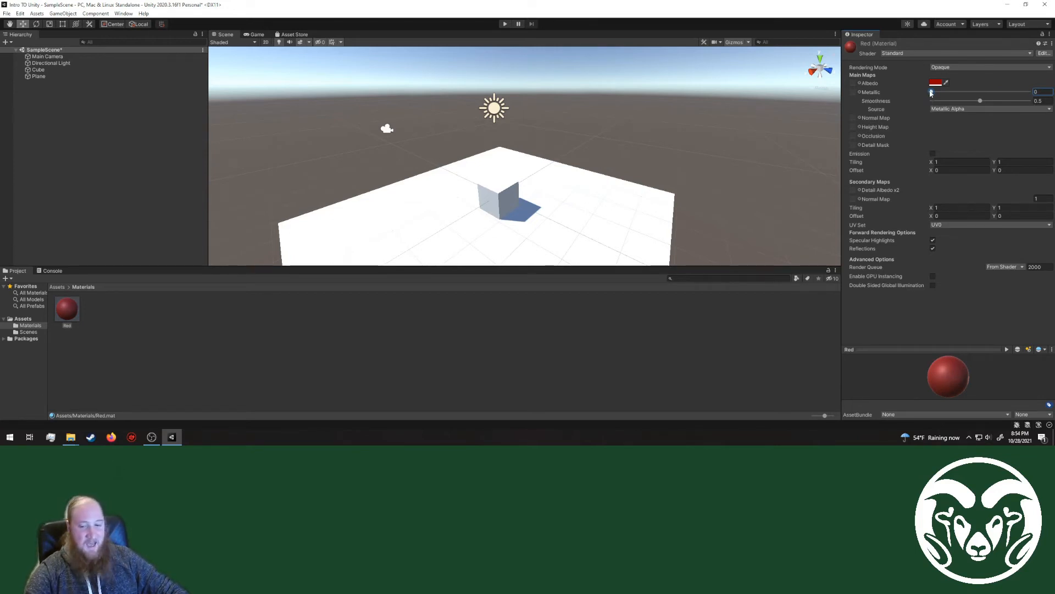
pyautogui.moveTo(931, 93); pyautogui.dragTo(967, 96)
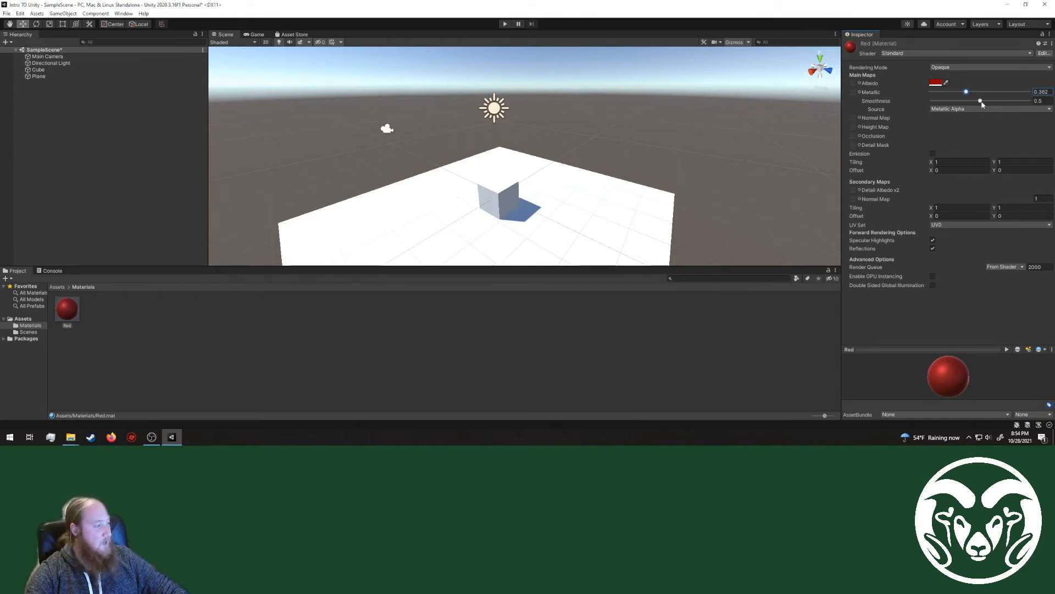
pyautogui.moveTo(980, 100); pyautogui.dragTo(899, 104)
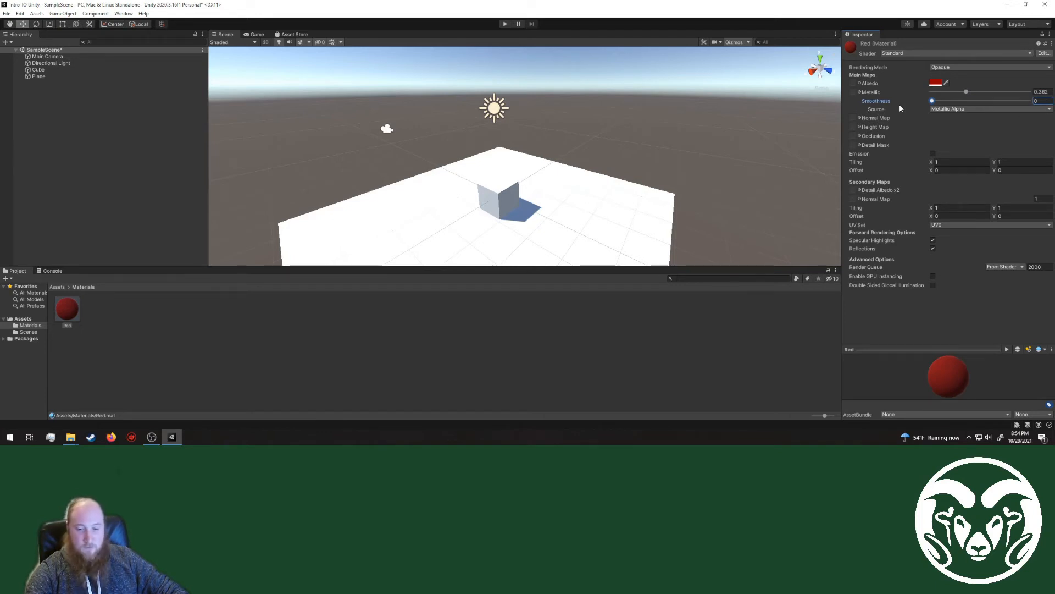
pyautogui.moveTo(901, 104); pyautogui.dragTo(990, 112)
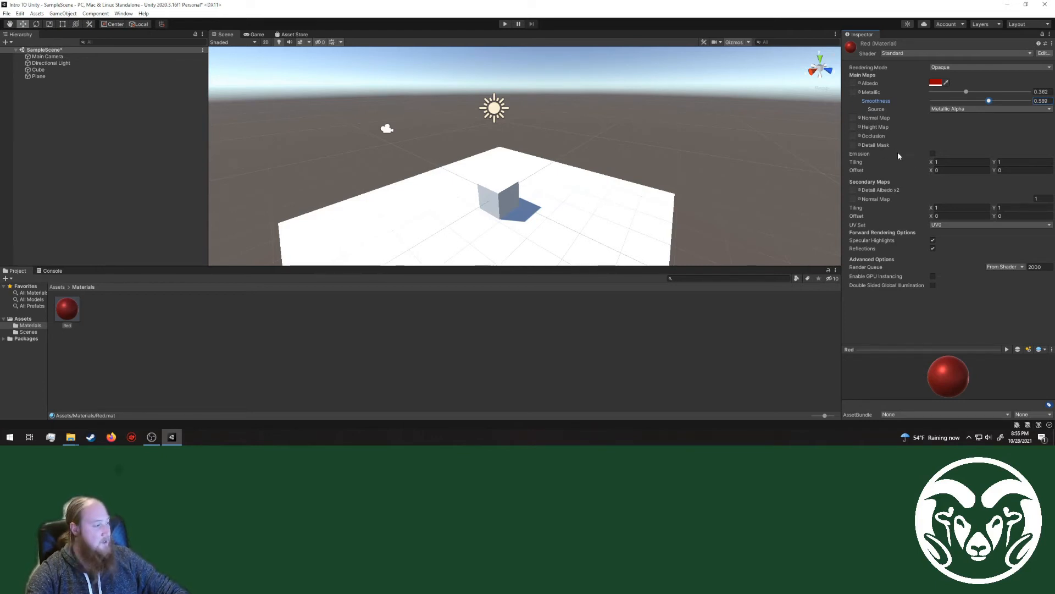
# Step: Try a light pink emission color, RGB 203, 137, 137, on the Red material and turn emission off again
pyautogui.click(934, 155)
pyautogui.click(934, 162)
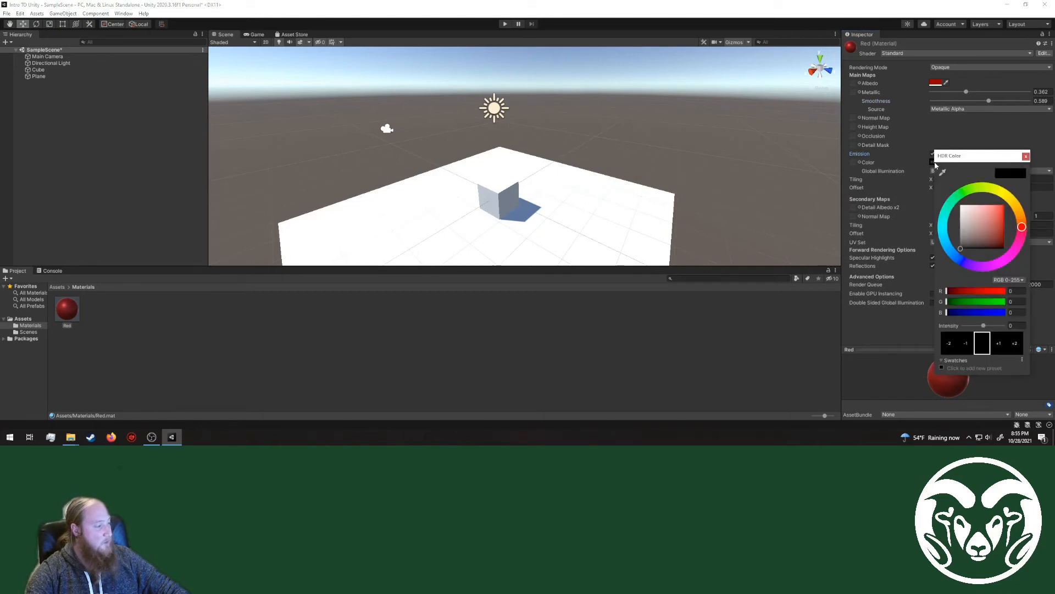
pyautogui.moveTo(982, 220); pyautogui.dragTo(976, 218)
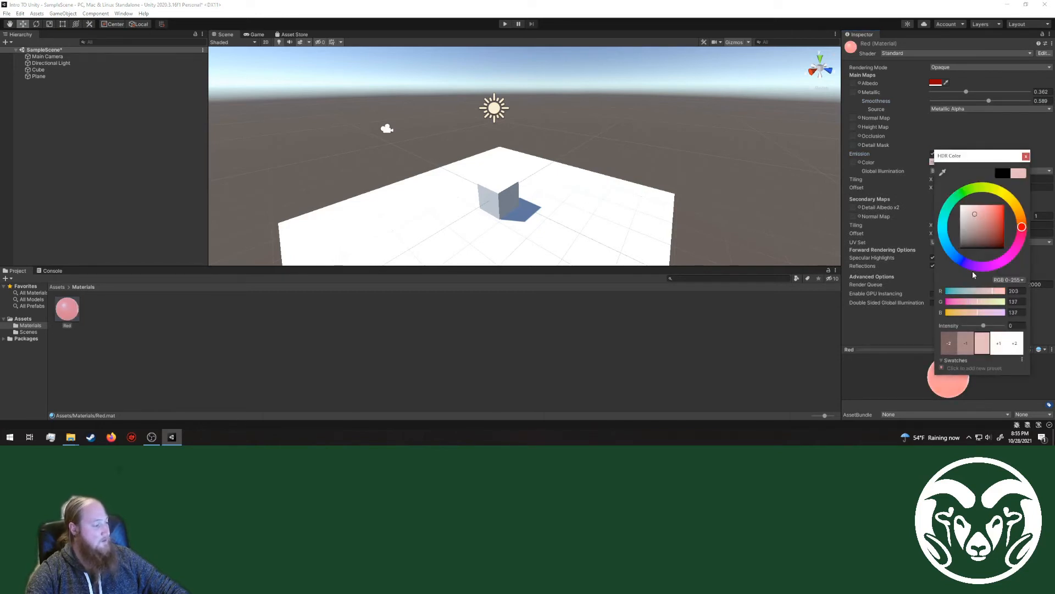
pyautogui.click(1026, 156)
pyautogui.click(933, 154)
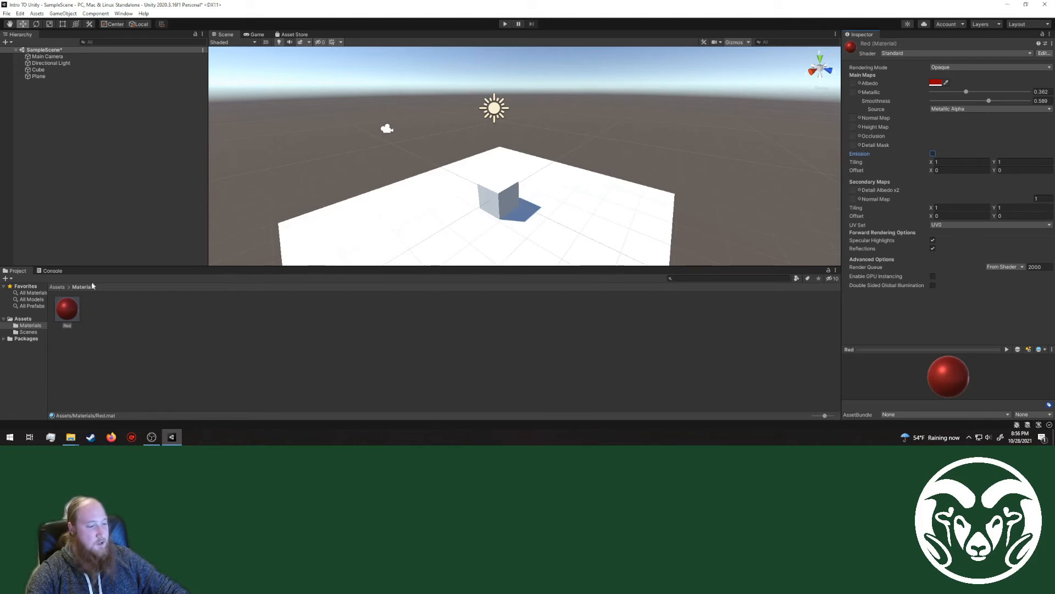
# Step: Apply the Red material to the cube, check it in the Game view, and return to the Scene view and Assets folder
pyautogui.moveTo(67, 317); pyautogui.dragTo(509, 193)
pyautogui.moveTo(498, 224); pyautogui.dragTo(611, 218, button='right')
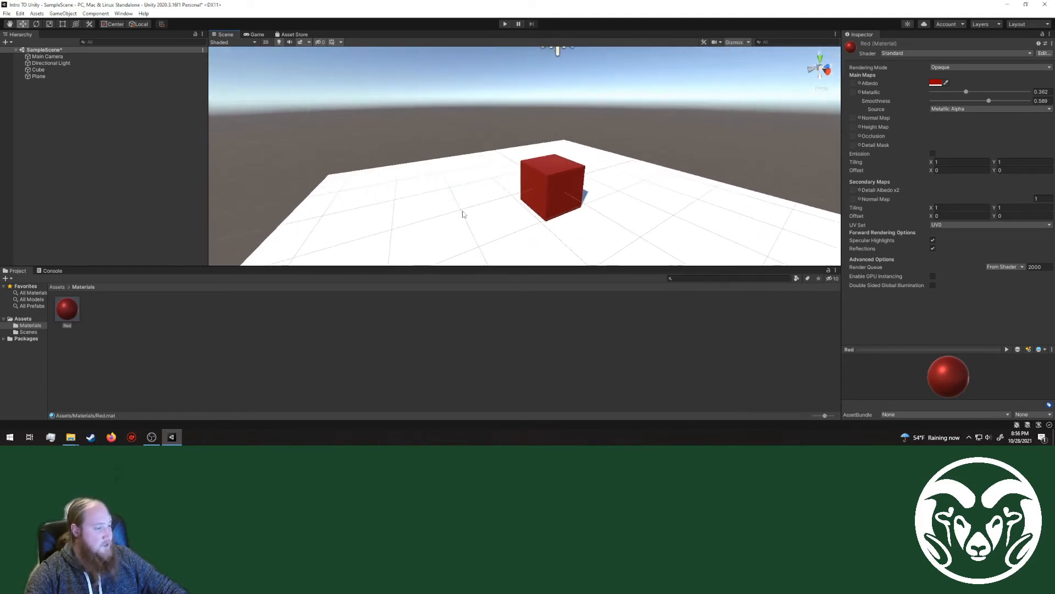
pyautogui.click(257, 34)
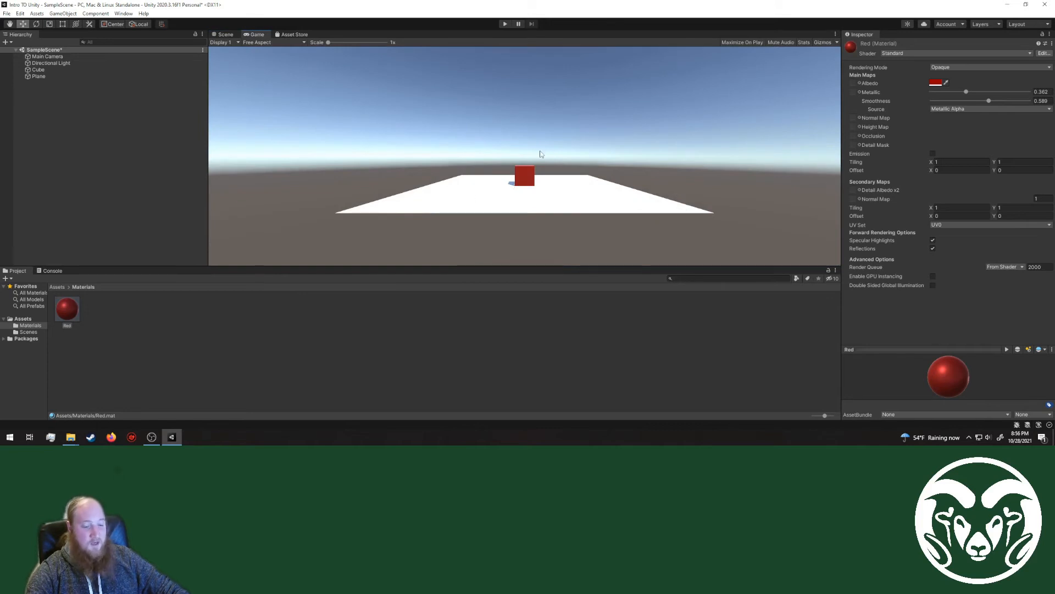
pyautogui.click(225, 34)
pyautogui.moveTo(358, 83); pyautogui.dragTo(428, 155, button='right')
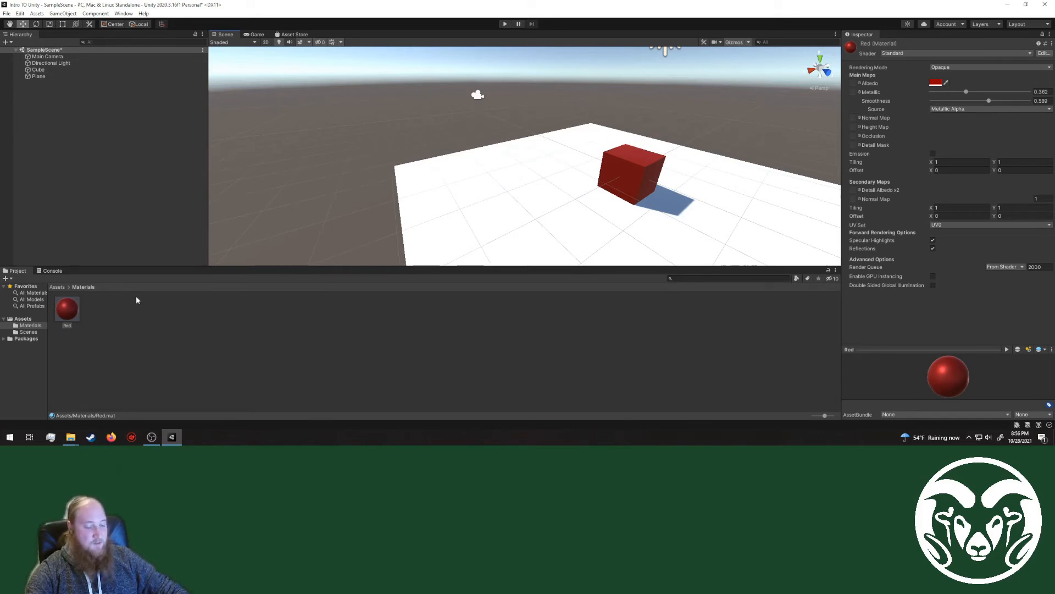
pyautogui.click(57, 287)
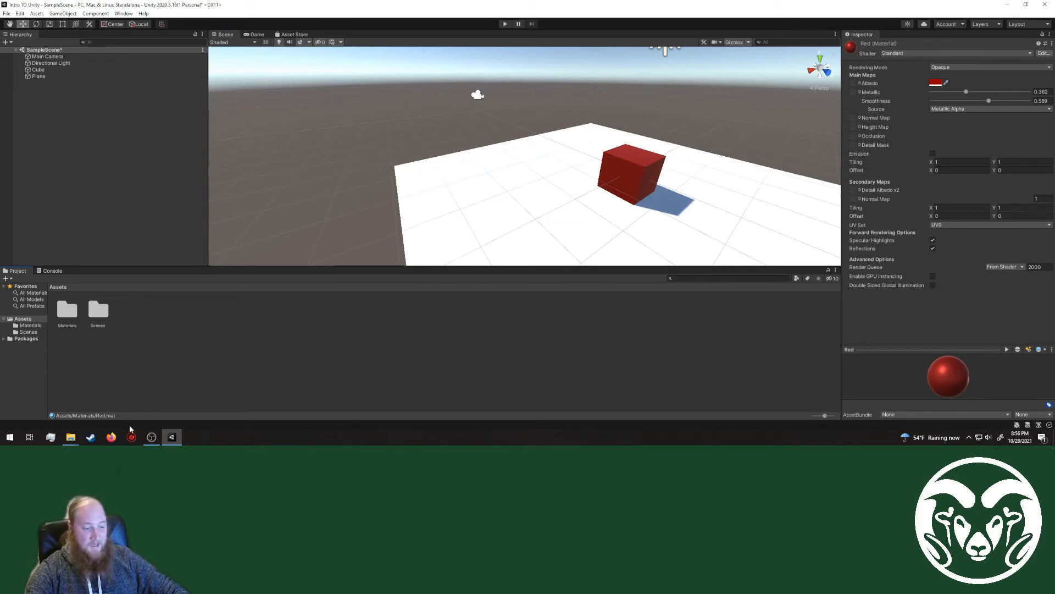
# Step: Switch to Firefox, search the web for "unity asset store" and open the Unity Asset Store site
pyautogui.click(111, 436)
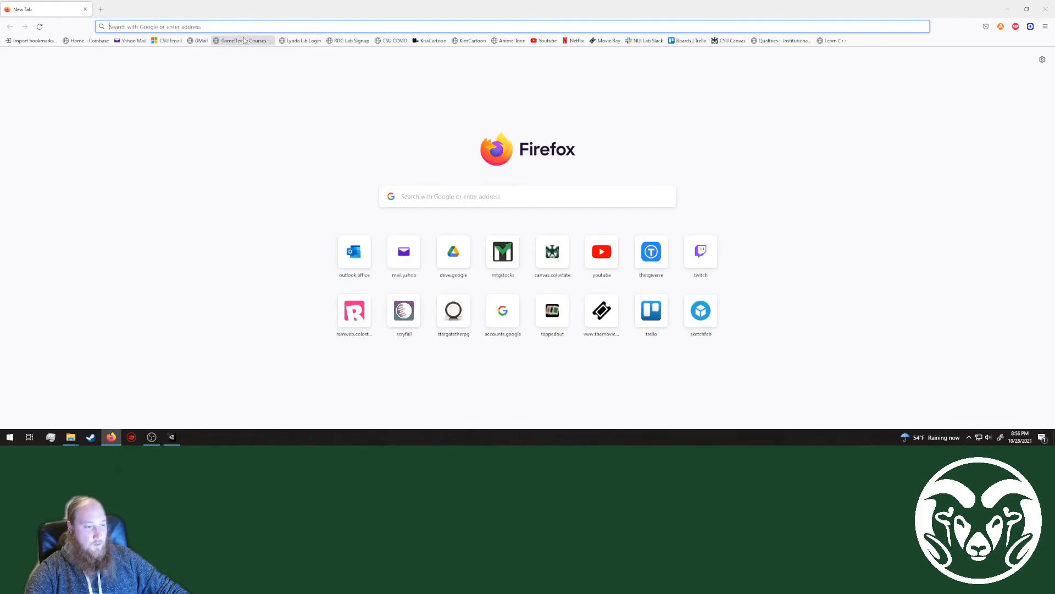
pyautogui.write('unt')
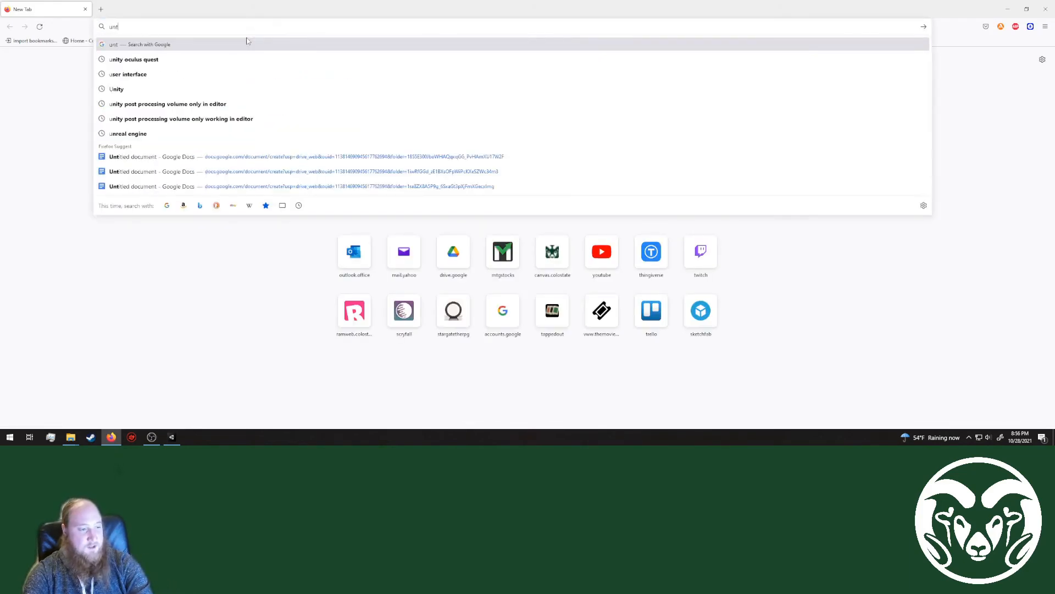
pyautogui.press('BackSpace')
pyautogui.write('i')
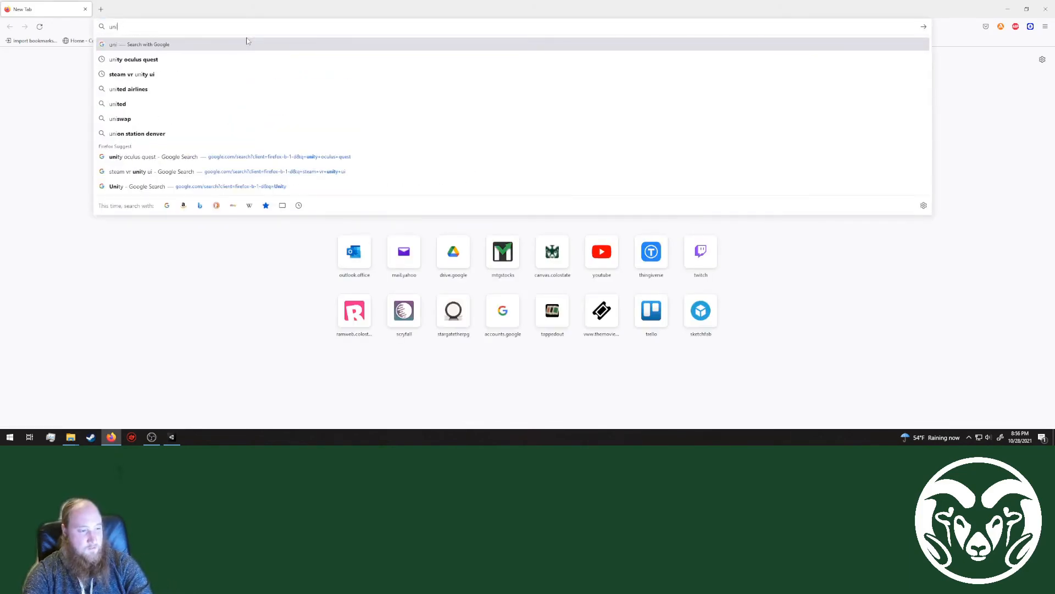
pyautogui.write('ty asset store')
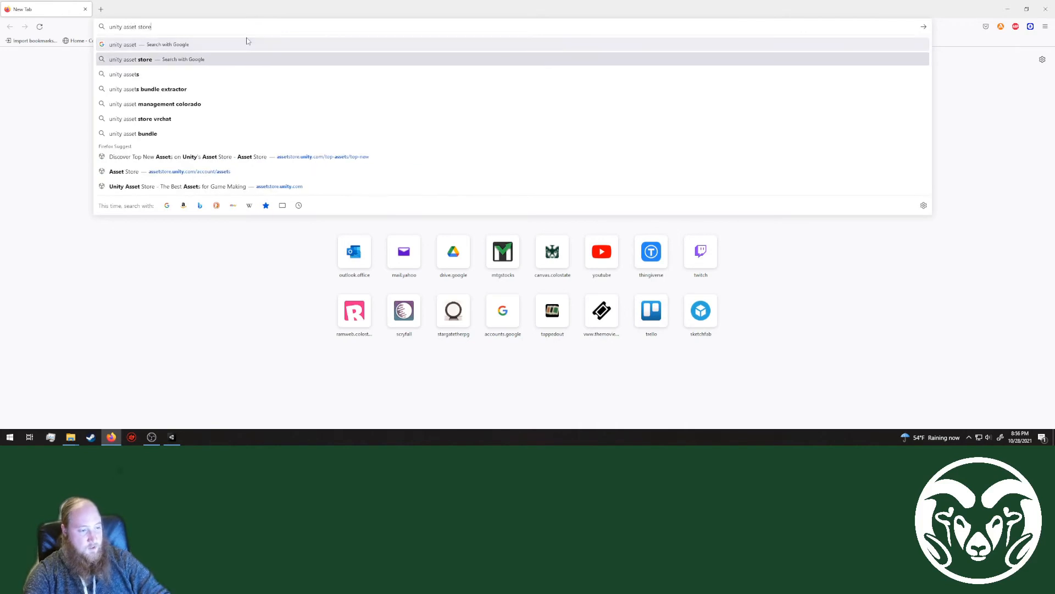
pyautogui.press('Return')
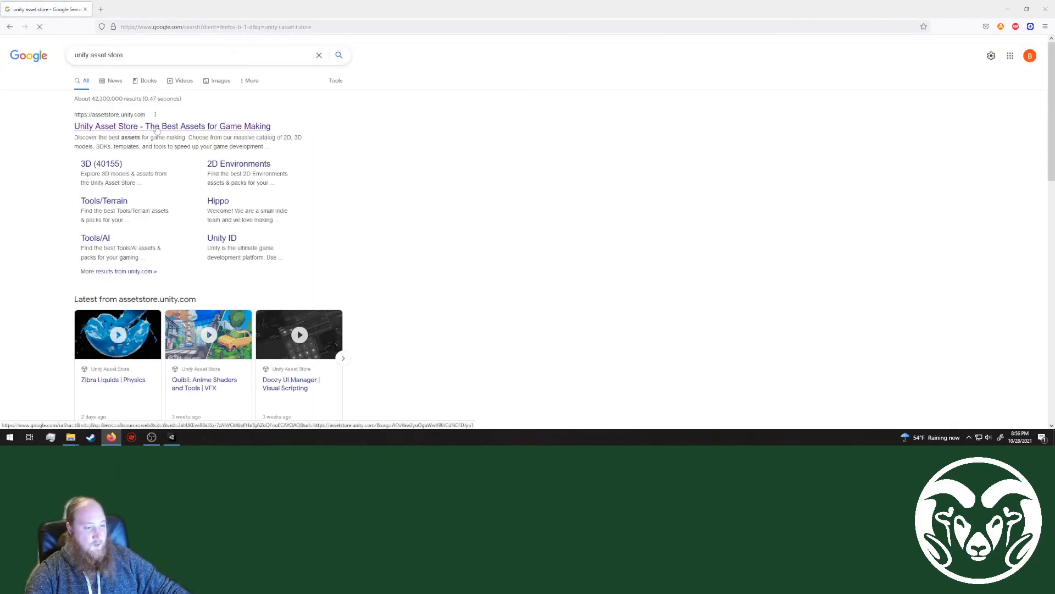
pyautogui.click(156, 128)
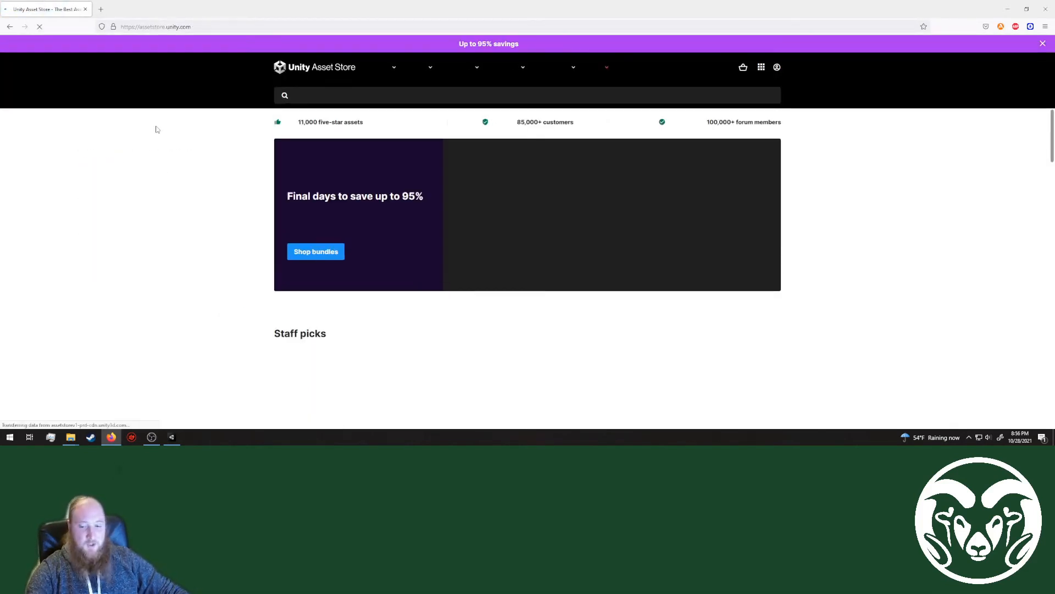
# Step: Look over the Asset Store home page and open the 3D Environments category
pyautogui.scroll(-3, 220, 244)
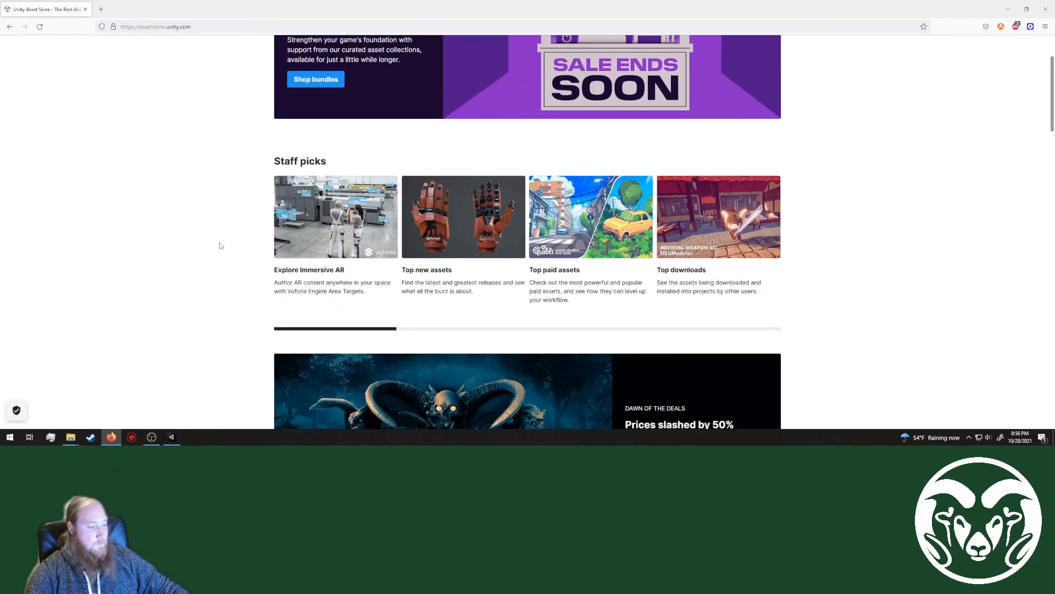
pyautogui.scroll(3, 220, 245)
pyautogui.scroll(-4, 187, 250)
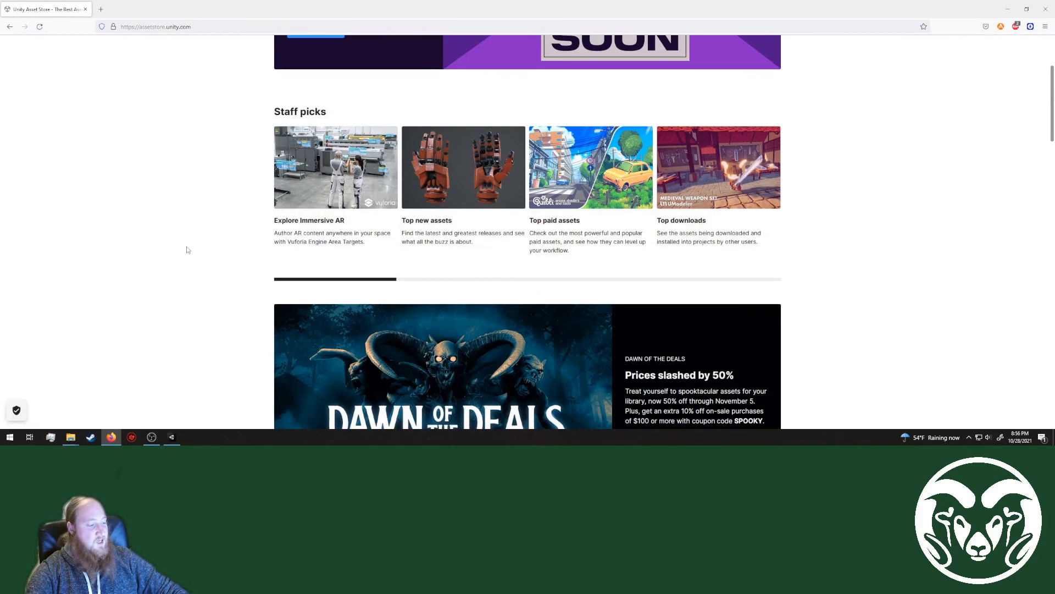
pyautogui.scroll(3, 216, 230)
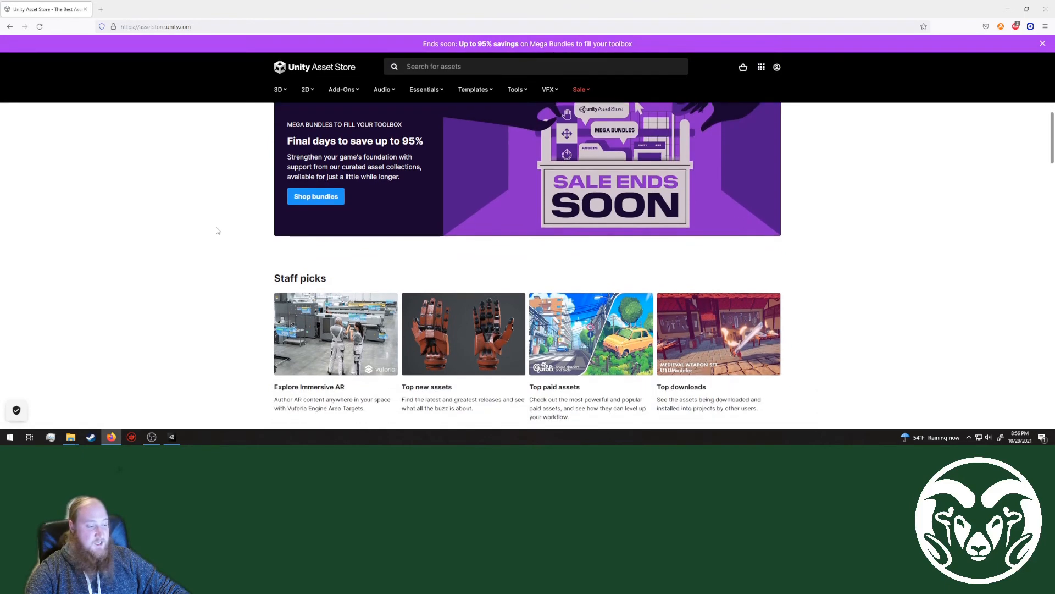
pyautogui.scroll(1, 216, 230)
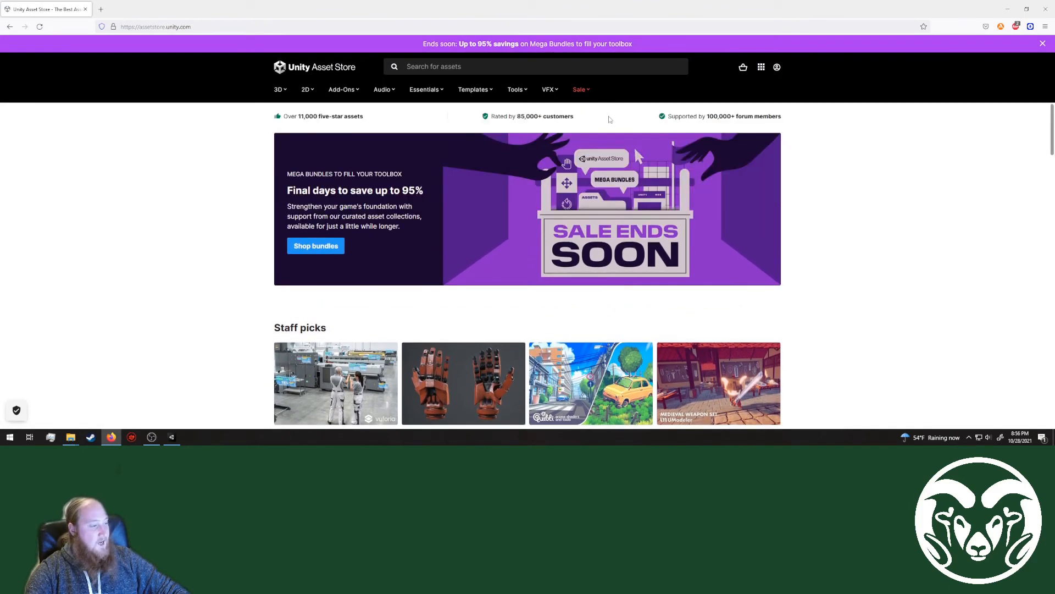
pyautogui.click(280, 91)
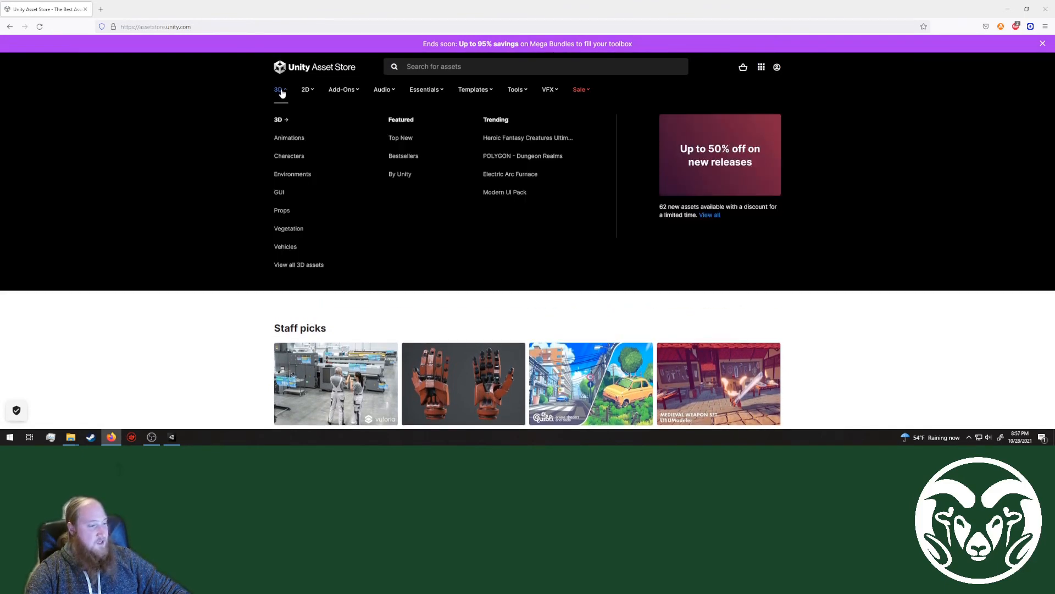
pyautogui.click(291, 174)
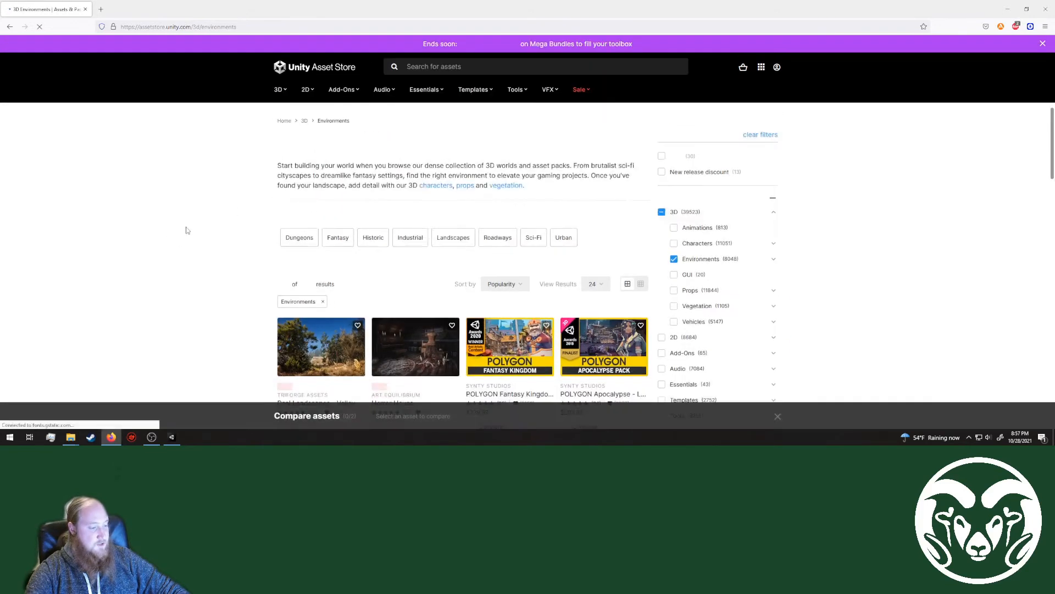
# Step: Filter the 3D environments by price to list only free assets
pyautogui.scroll(-4, 233, 193)
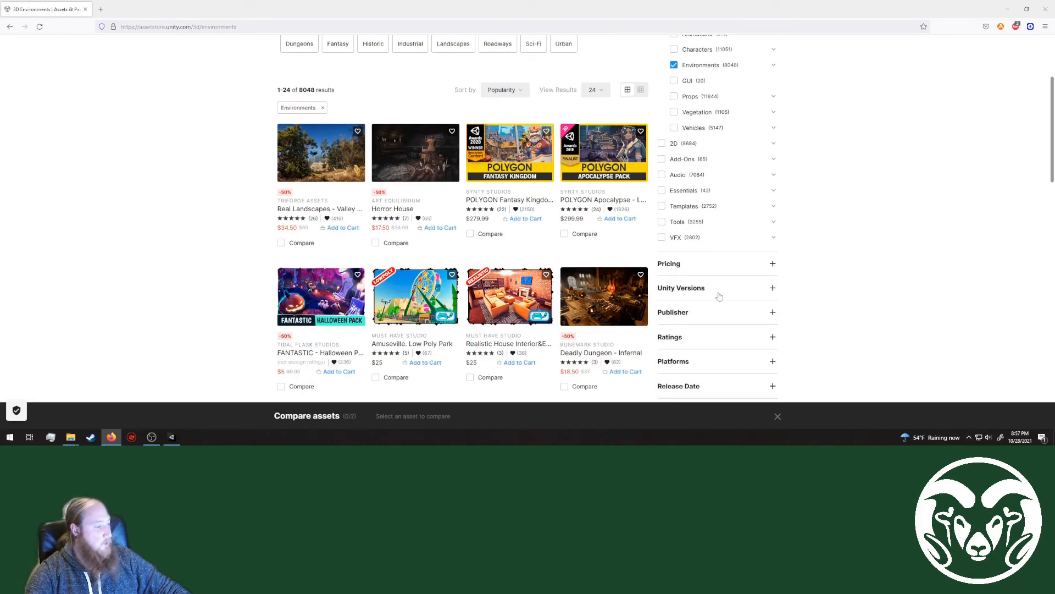
pyautogui.click(767, 267)
pyautogui.scroll(-1, 684, 300)
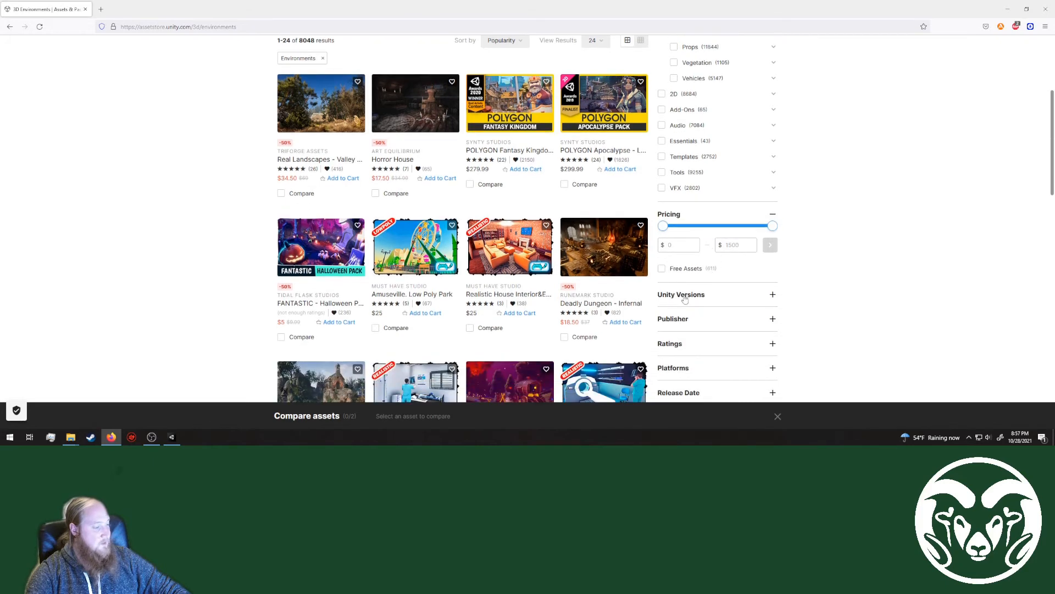
pyautogui.click(662, 268)
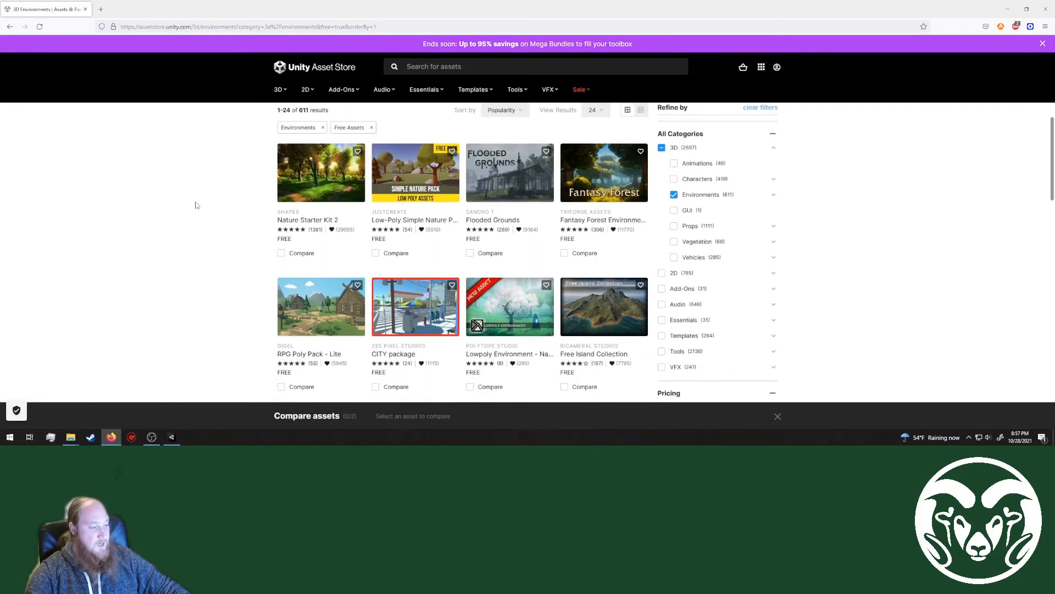
# Step: Browse the free environment assets and open the 3D Free Modular Kit page
pyautogui.scroll(-5, 197, 205)
pyautogui.scroll(-1, 196, 205)
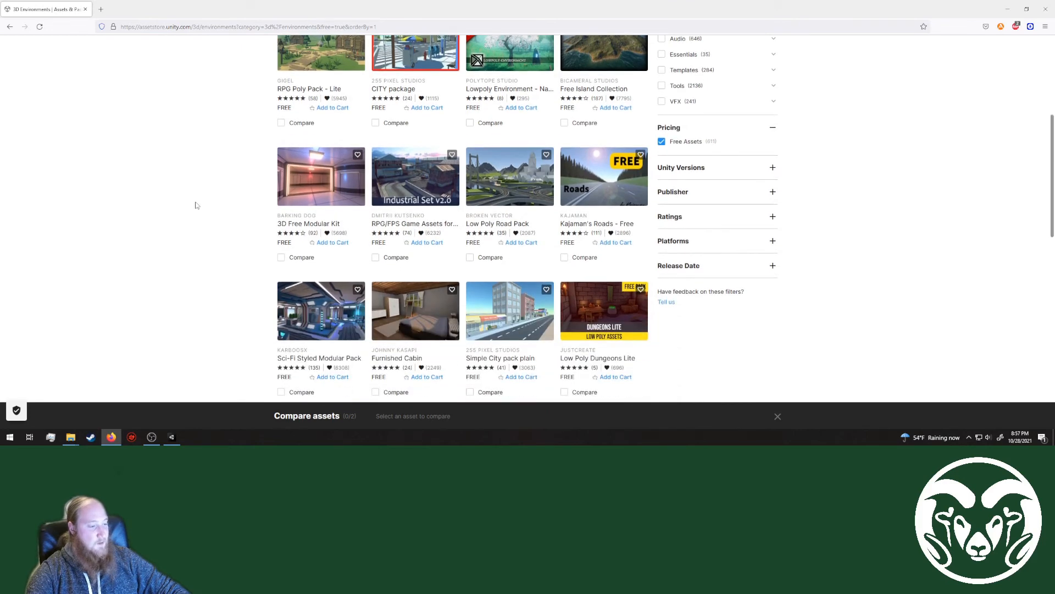
pyautogui.scroll(-1, 217, 266)
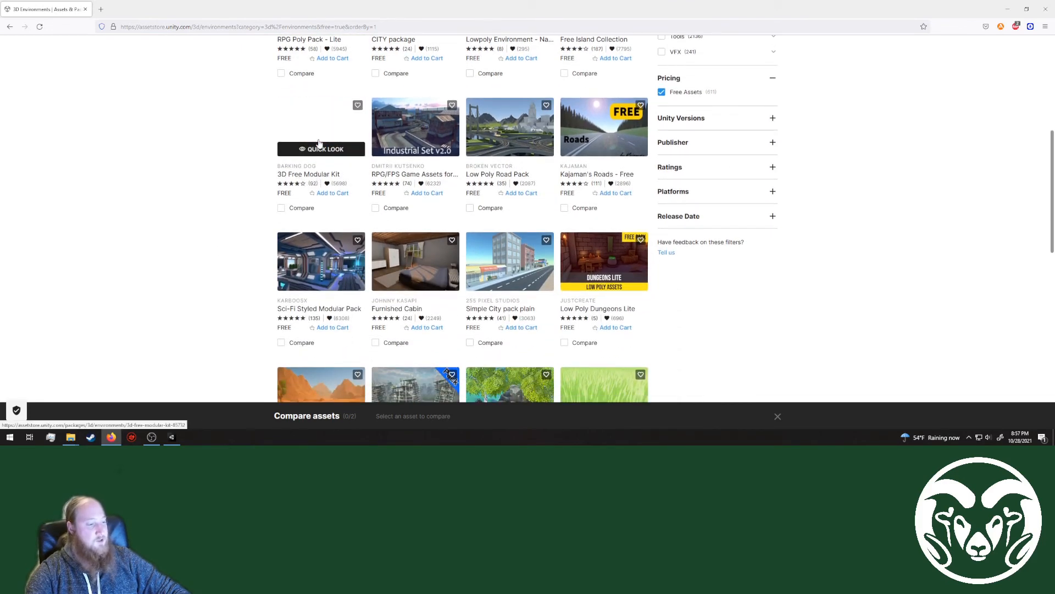
pyautogui.click(312, 128)
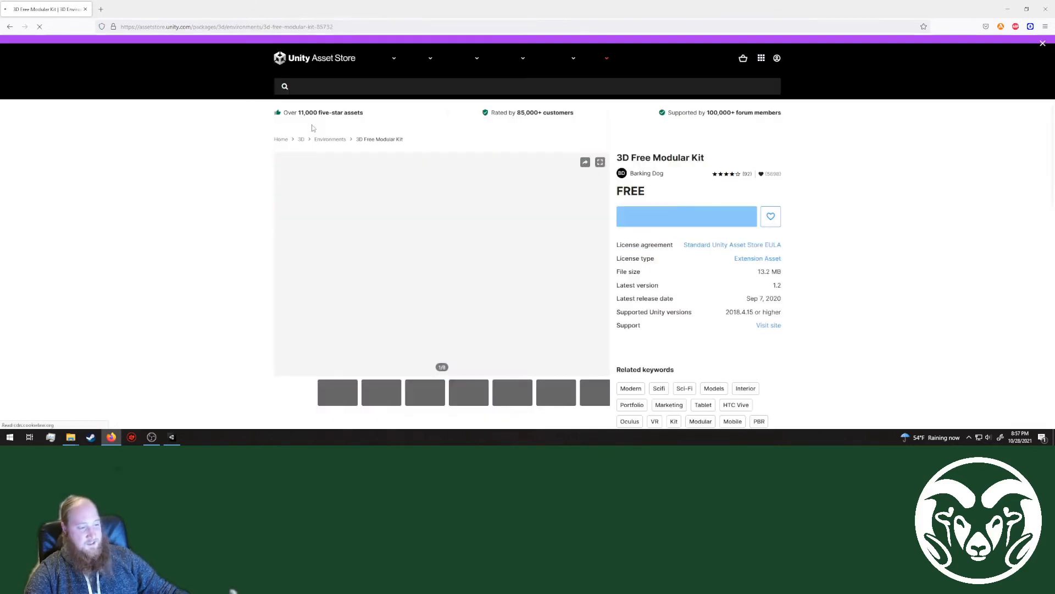
# Step: Examine the 3D Free Modular Kit's overview and go through its preview images up to the seventh
pyautogui.scroll(-3, 335, 240)
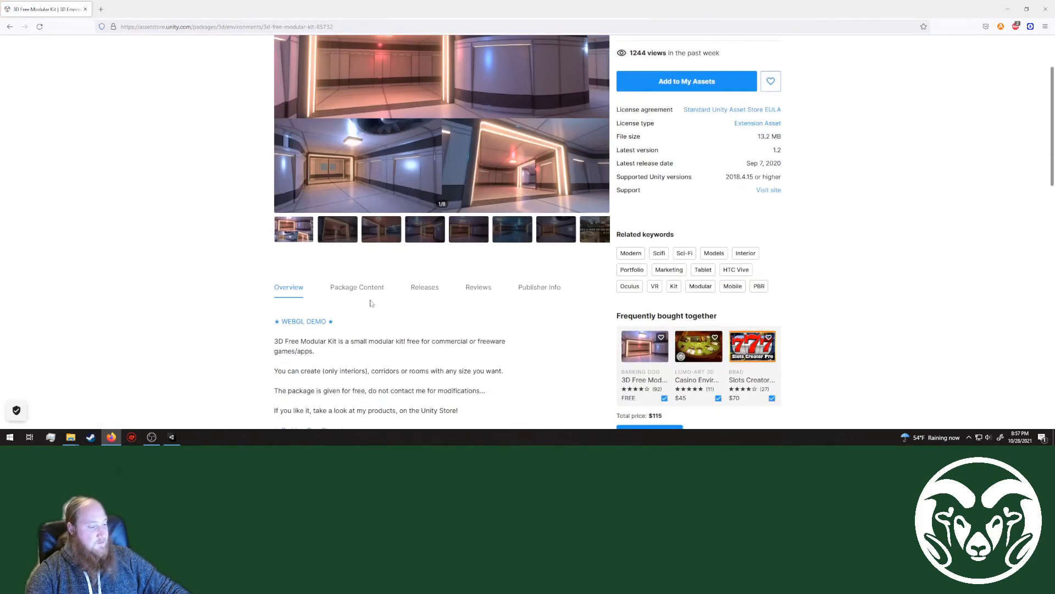
pyautogui.click(353, 237)
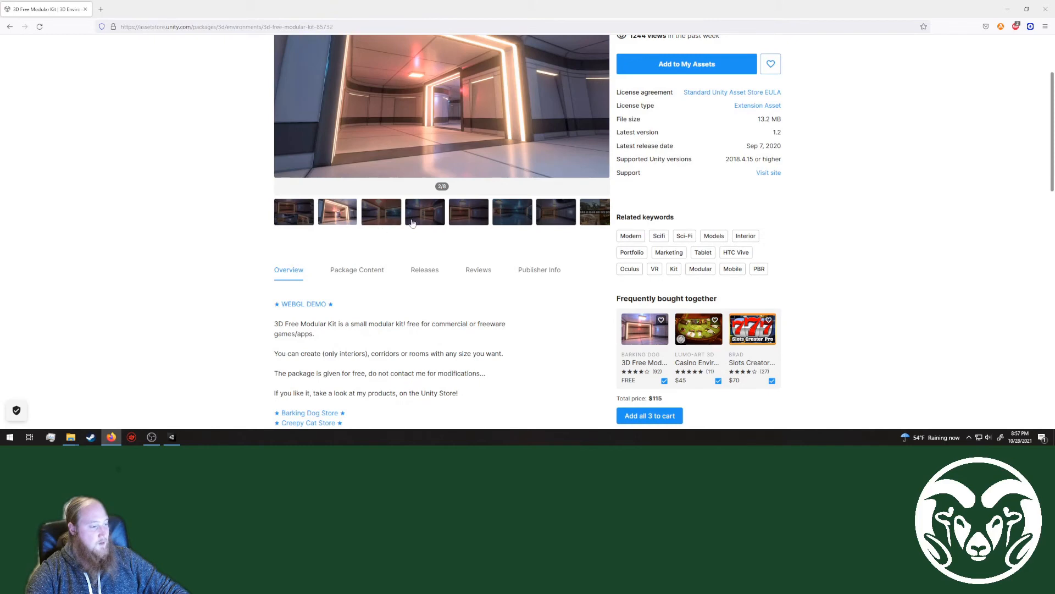
pyautogui.click(401, 219)
pyautogui.scroll(3, 407, 247)
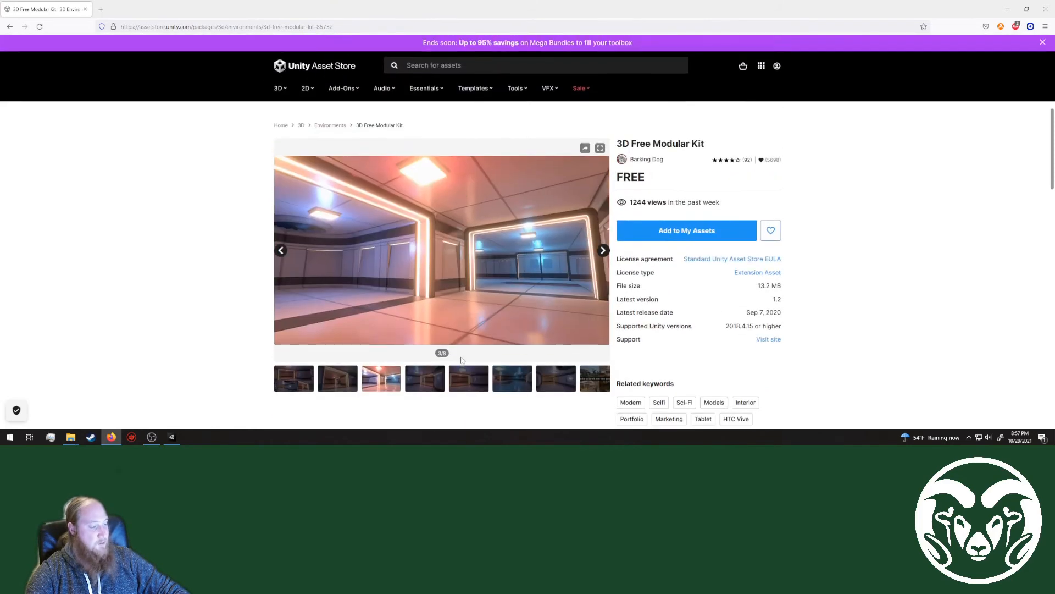
pyautogui.click(426, 389)
pyautogui.click(476, 382)
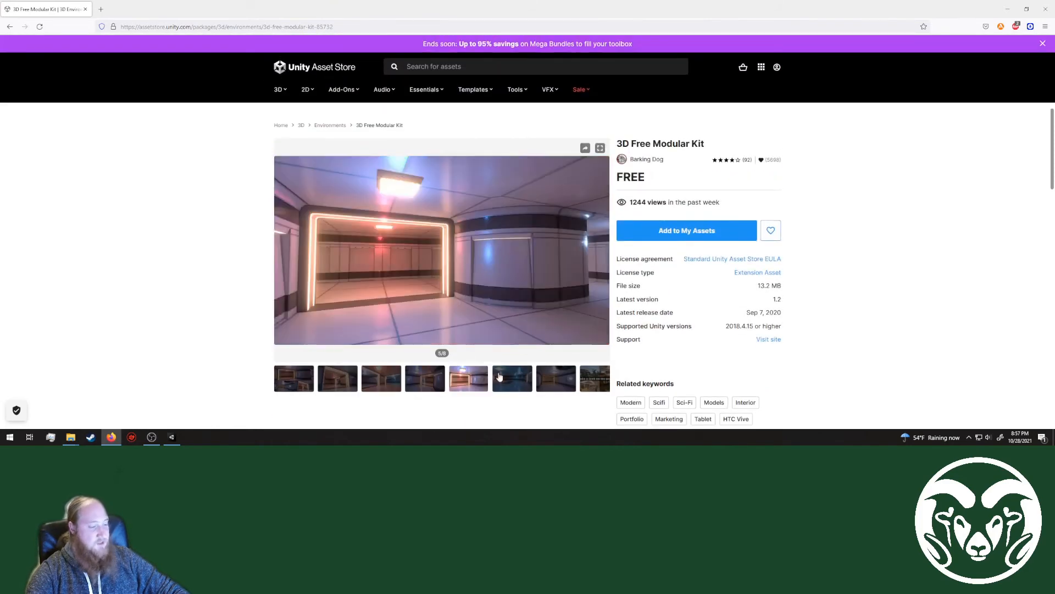
pyautogui.click(504, 377)
pyautogui.click(569, 381)
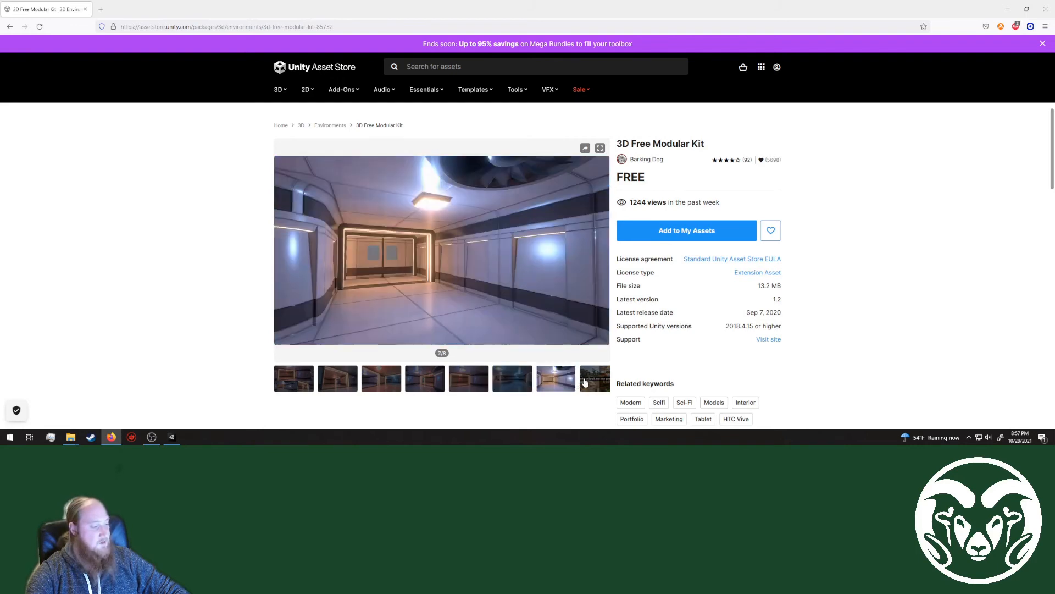
# Step: View the kit's eighth preview image and return to the first one
pyautogui.click(587, 382)
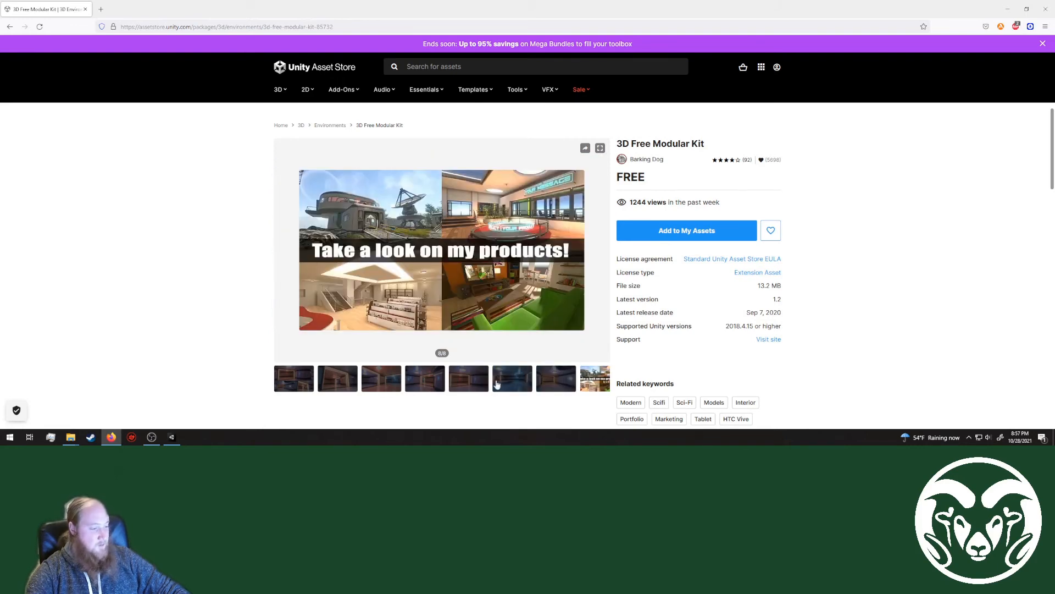
pyautogui.click(293, 383)
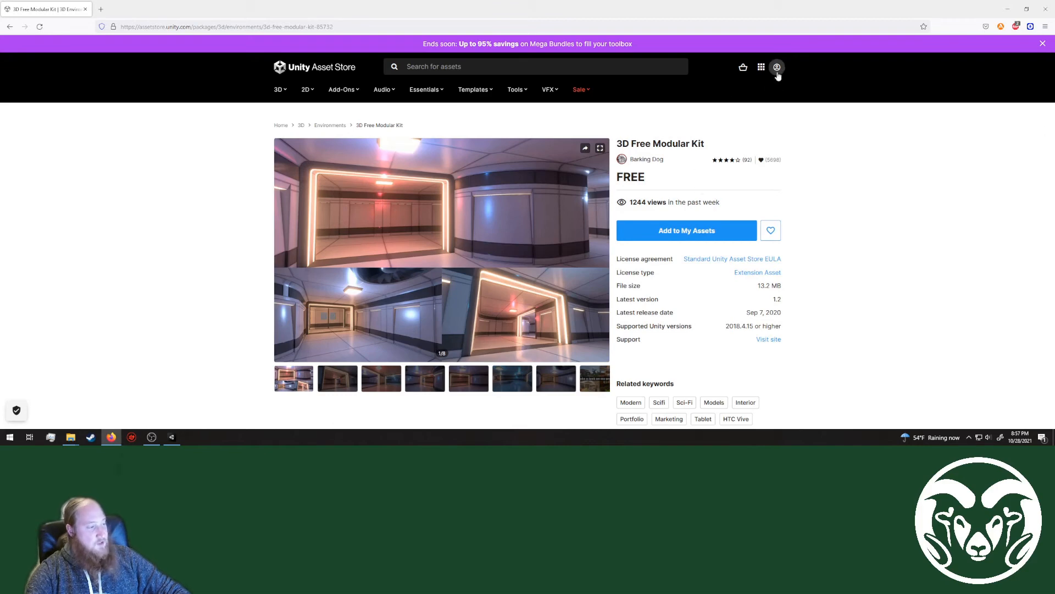
# Step: Add the 3D Free Modular Kit to My Assets and accept the Asset Store Terms of Service and EULA
pyautogui.click(666, 234)
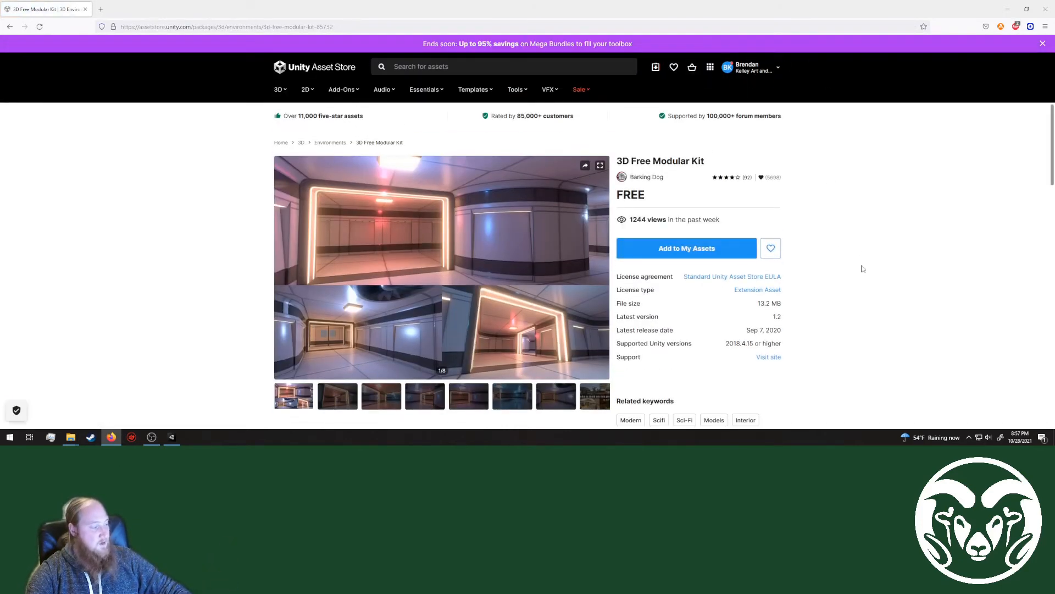
pyautogui.scroll(-2, 813, 287)
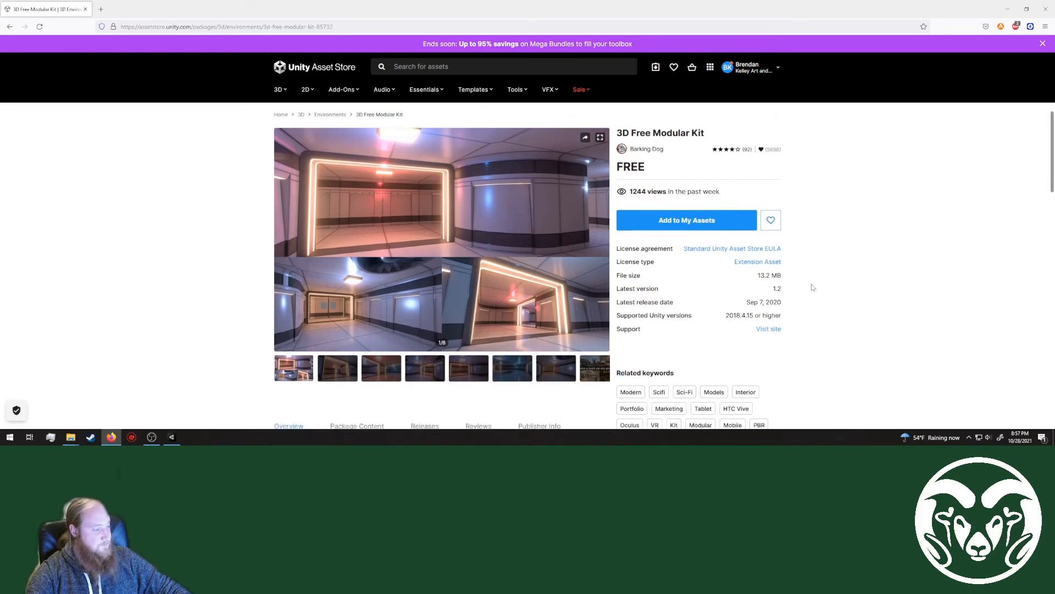
pyautogui.click(707, 205)
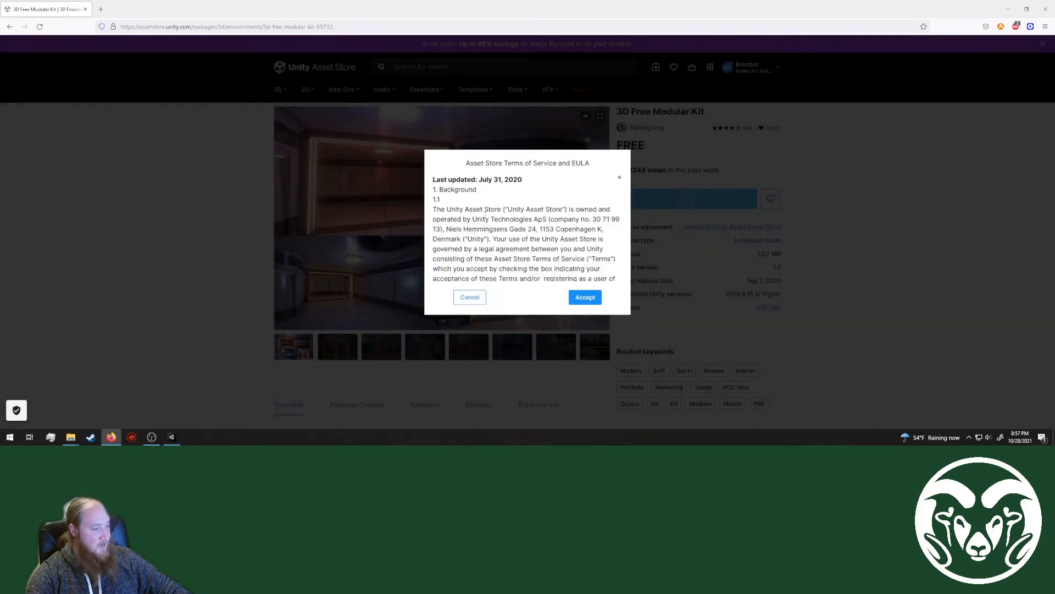
pyautogui.scroll(-8, 485, 215)
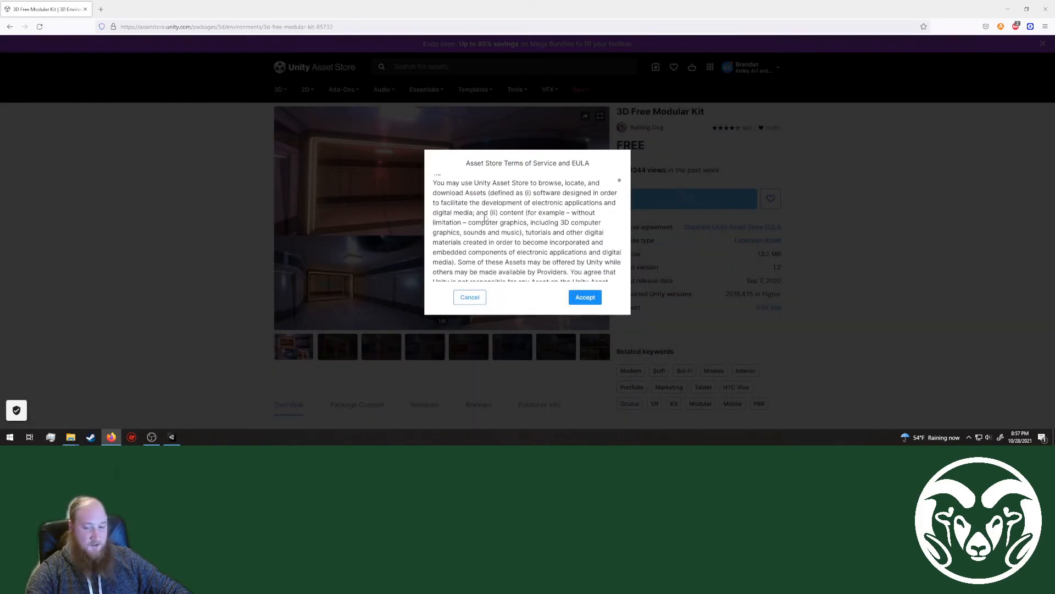
pyautogui.scroll(-10, 485, 218)
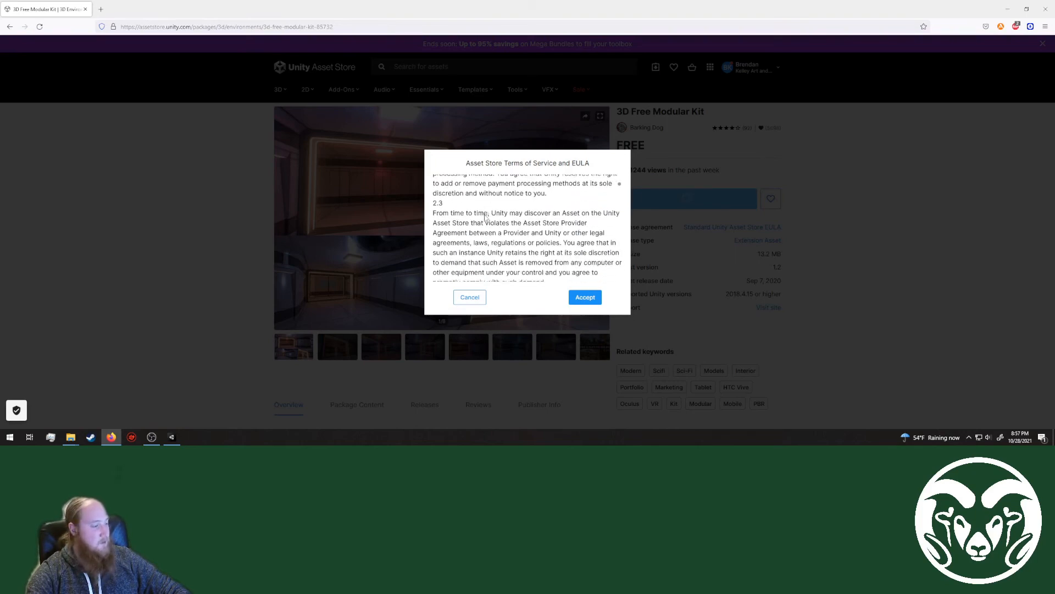
pyautogui.scroll(-10, 484, 217)
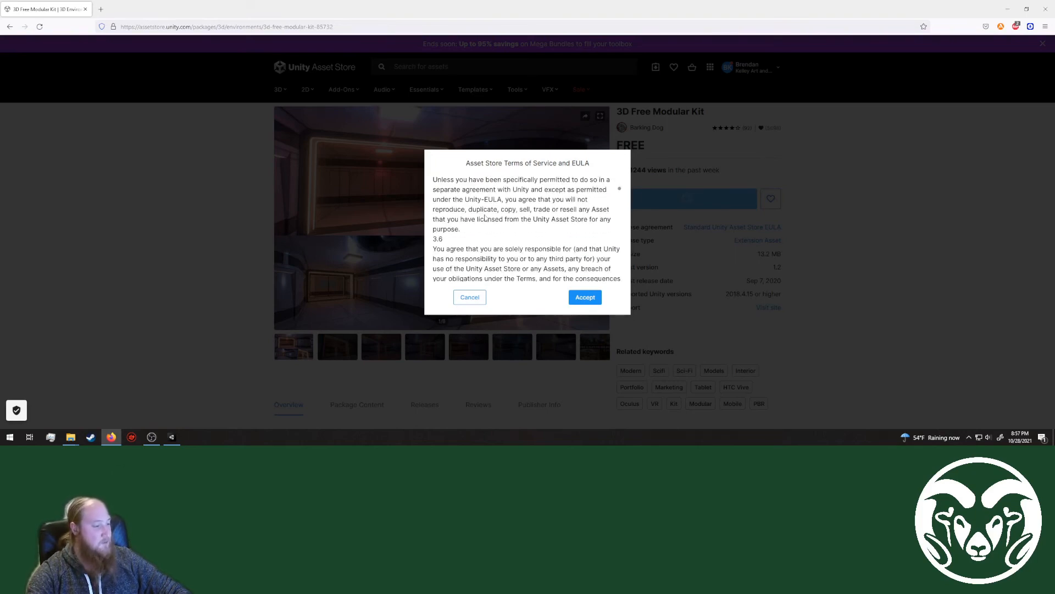
pyautogui.click(585, 297)
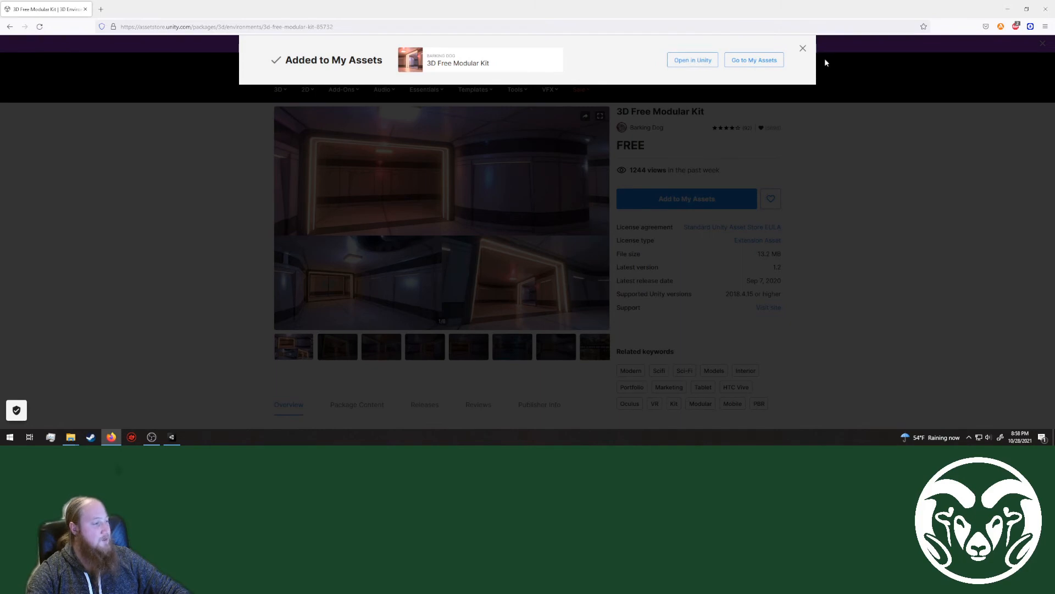
# Step: Go to My Assets and look over the list of purchased assets
pyautogui.click(757, 63)
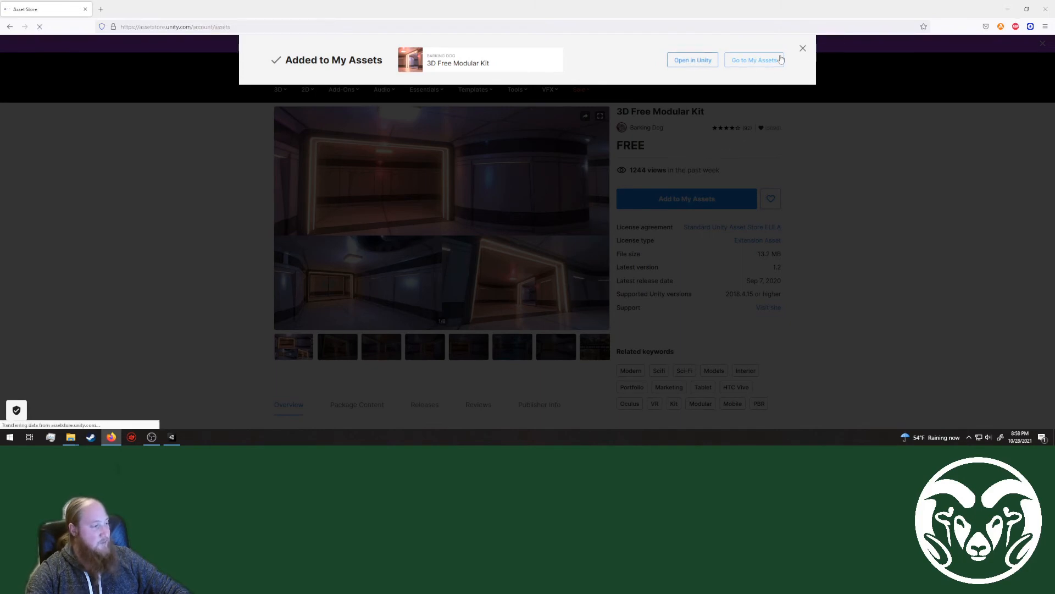
pyautogui.scroll(-3, 277, 232)
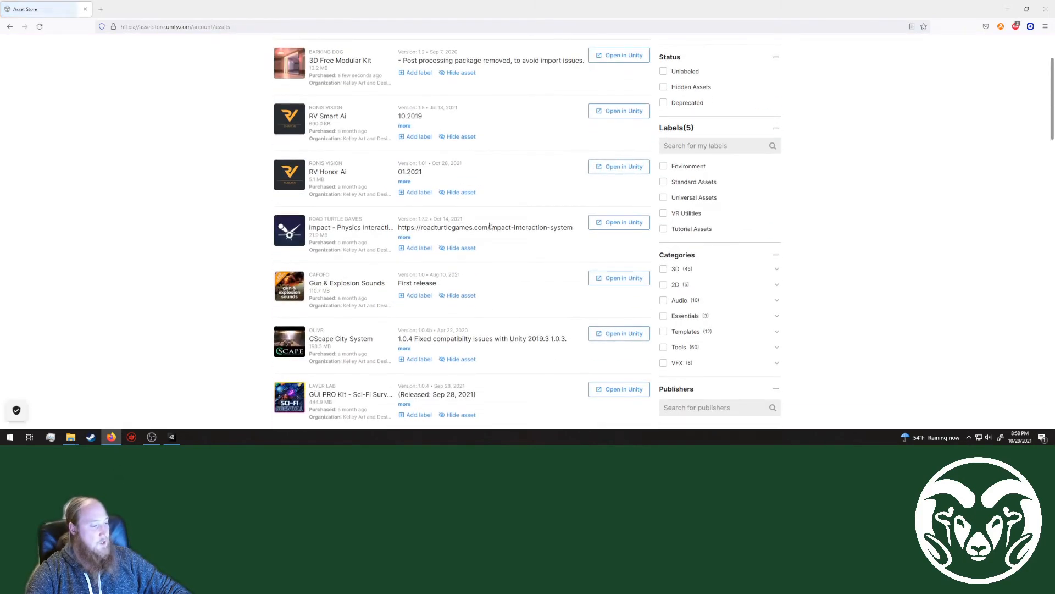
pyautogui.scroll(-3, 447, 300)
pyautogui.scroll(7, 372, 265)
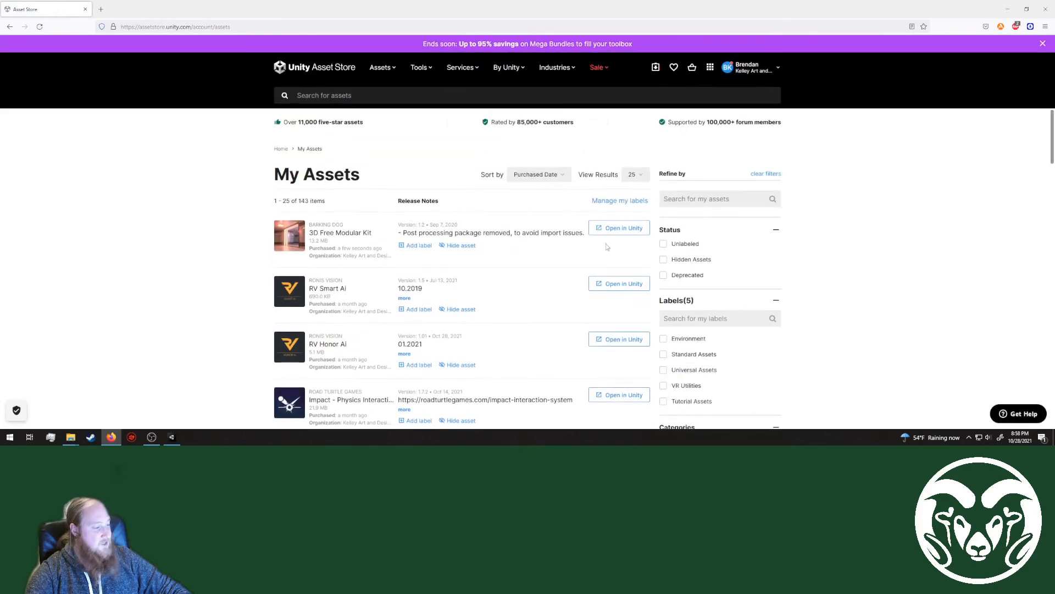
# Step: Open the 3D Free Modular Kit in Unity, choosing Unity Editor as the application for the link
pyautogui.click(620, 228)
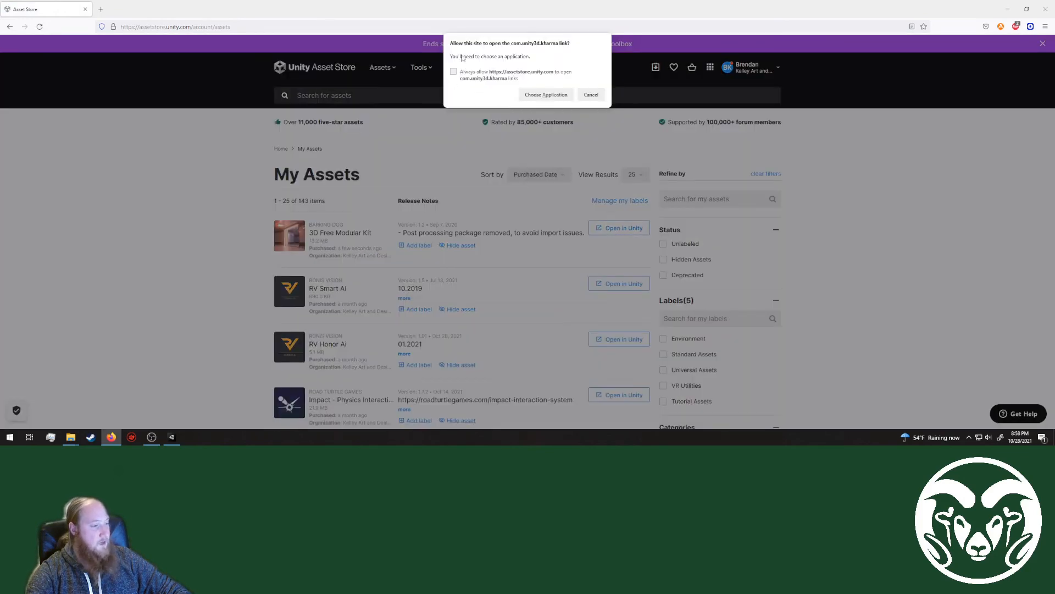
pyautogui.click(552, 99)
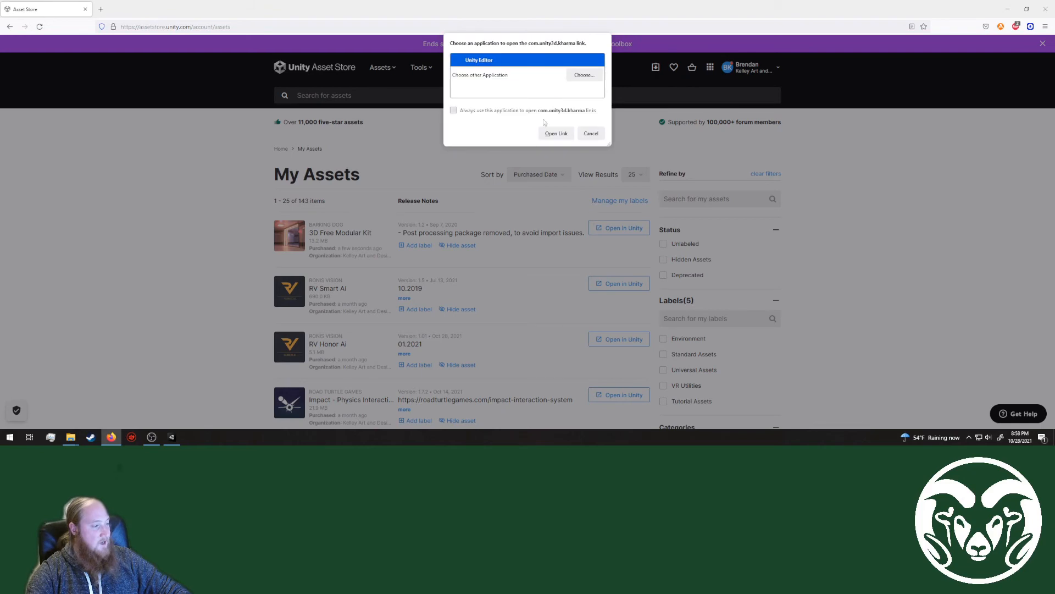
pyautogui.click(555, 134)
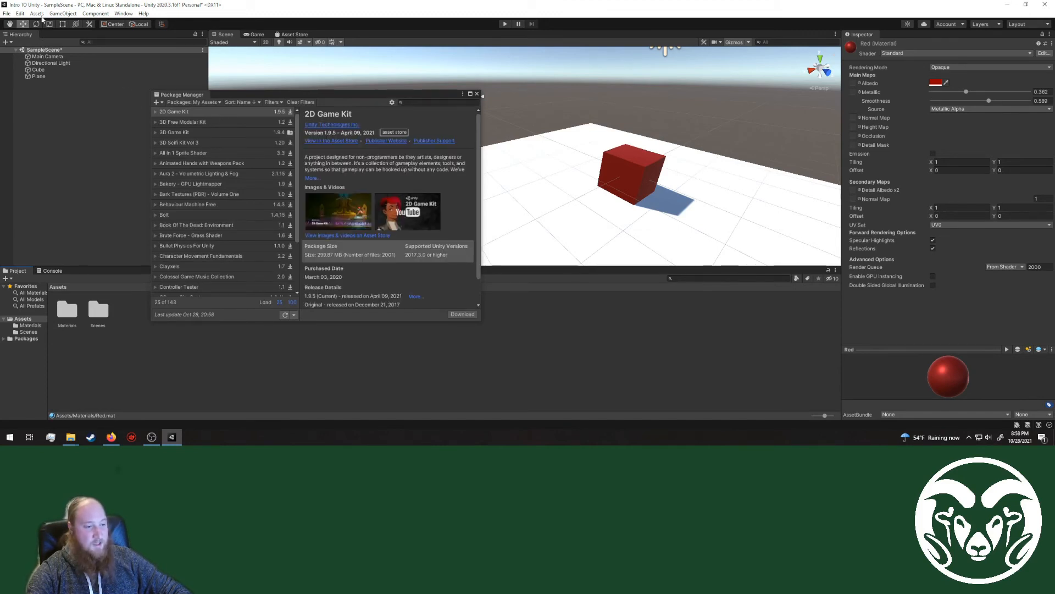
pyautogui.click(20, 14)
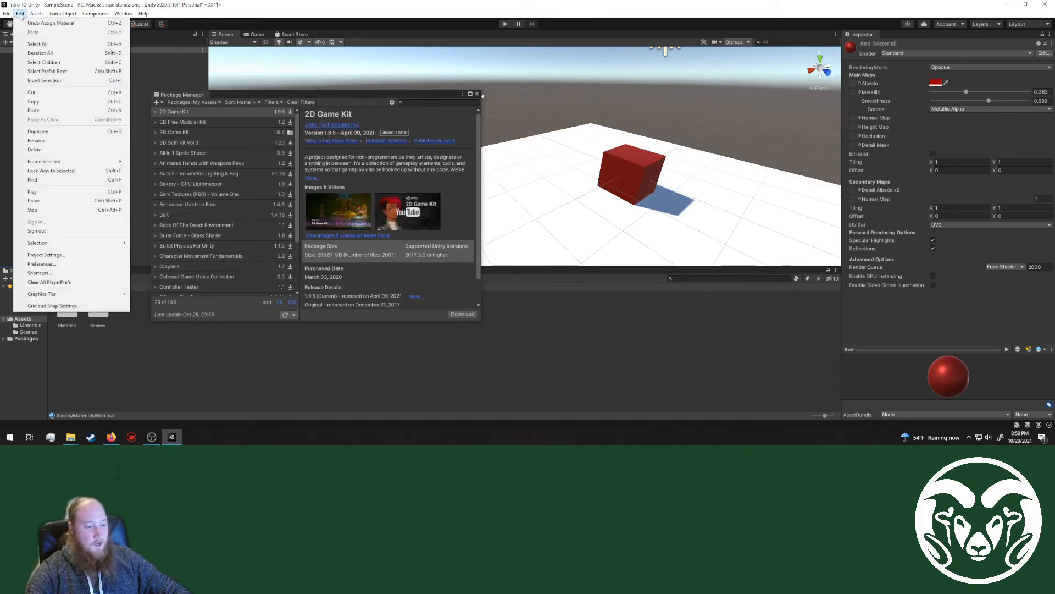
pyautogui.moveTo(7, 14)
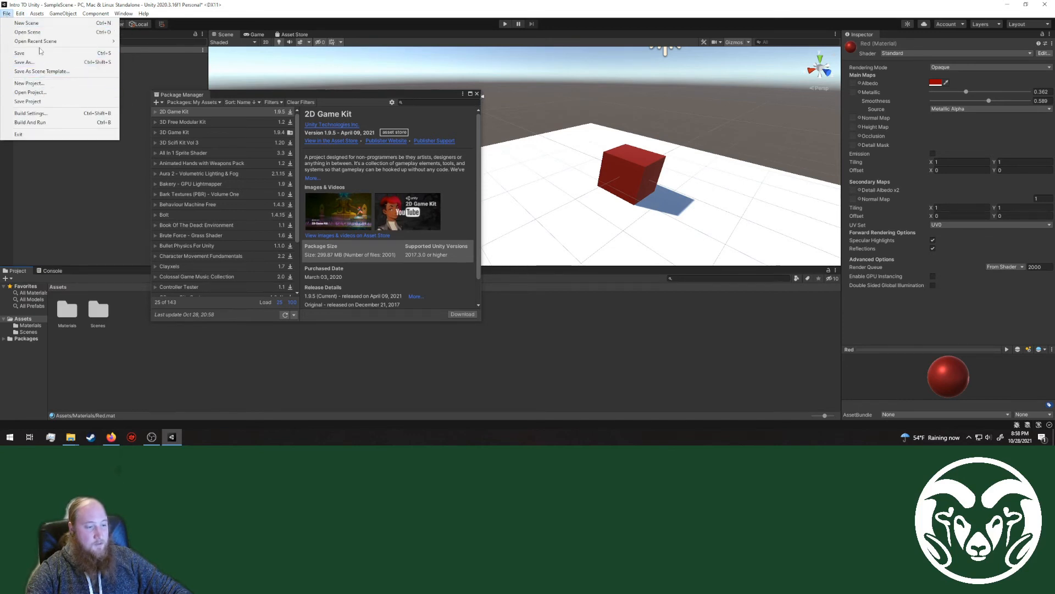
pyautogui.click(367, 94)
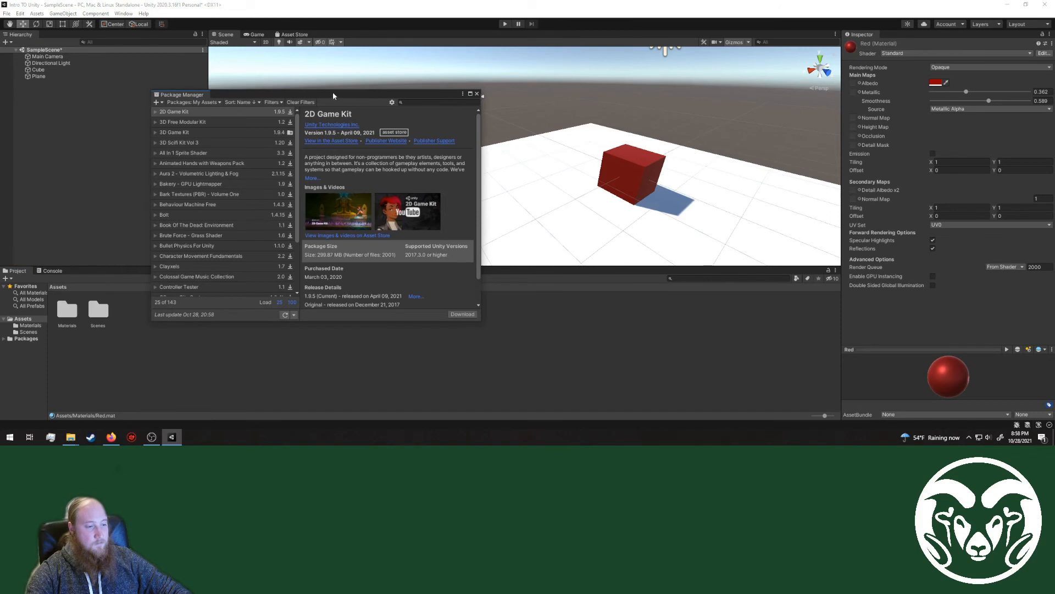
pyautogui.click(123, 13)
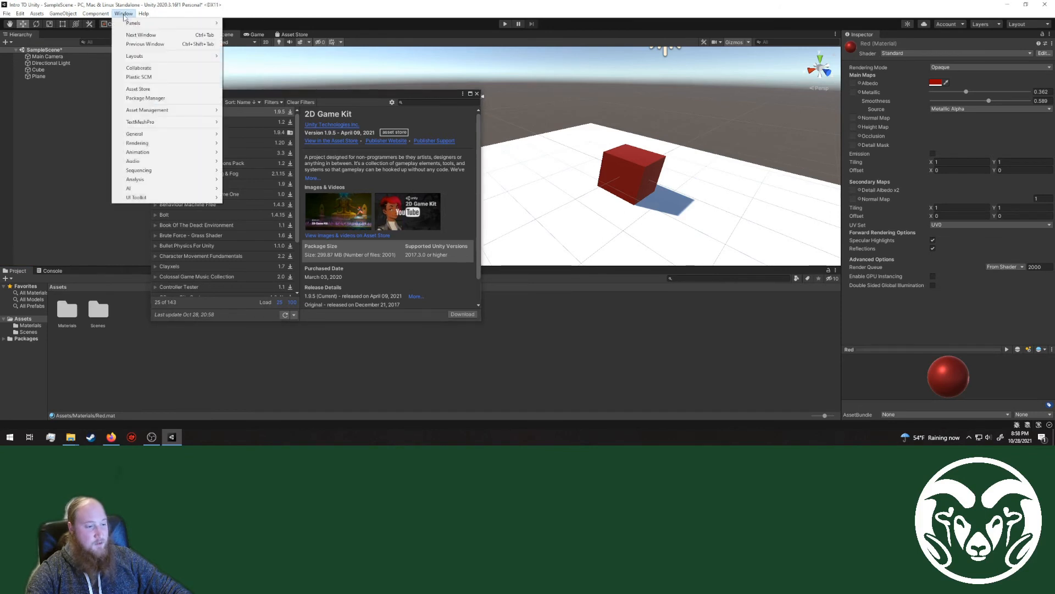
pyautogui.click(341, 97)
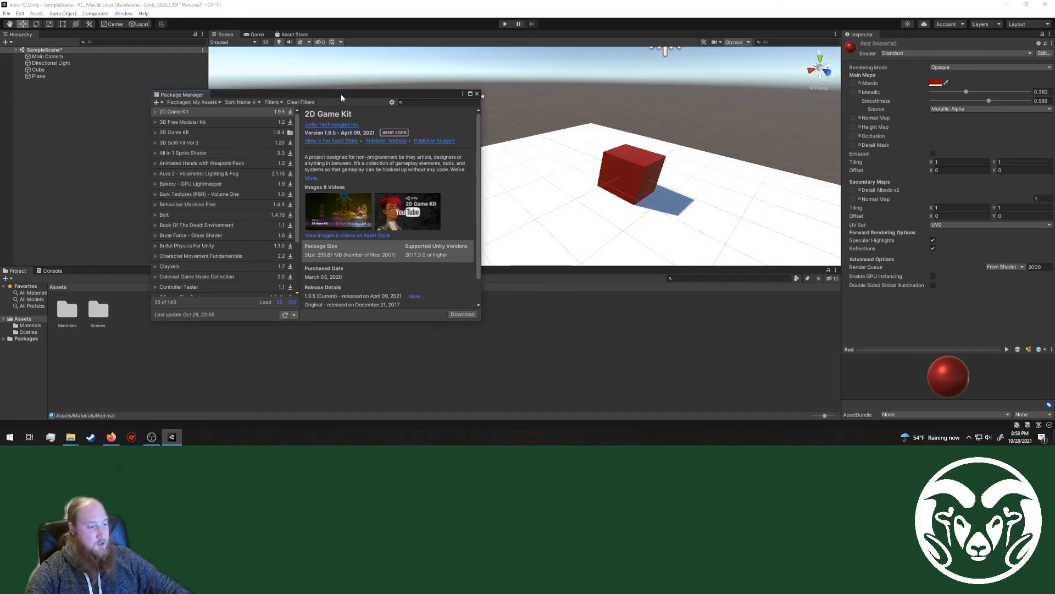
# Step: Look over the My Assets packages in the Package Manager and load 100 more into the list
pyautogui.scroll(-3, 200, 240)
pyautogui.scroll(3, 213, 165)
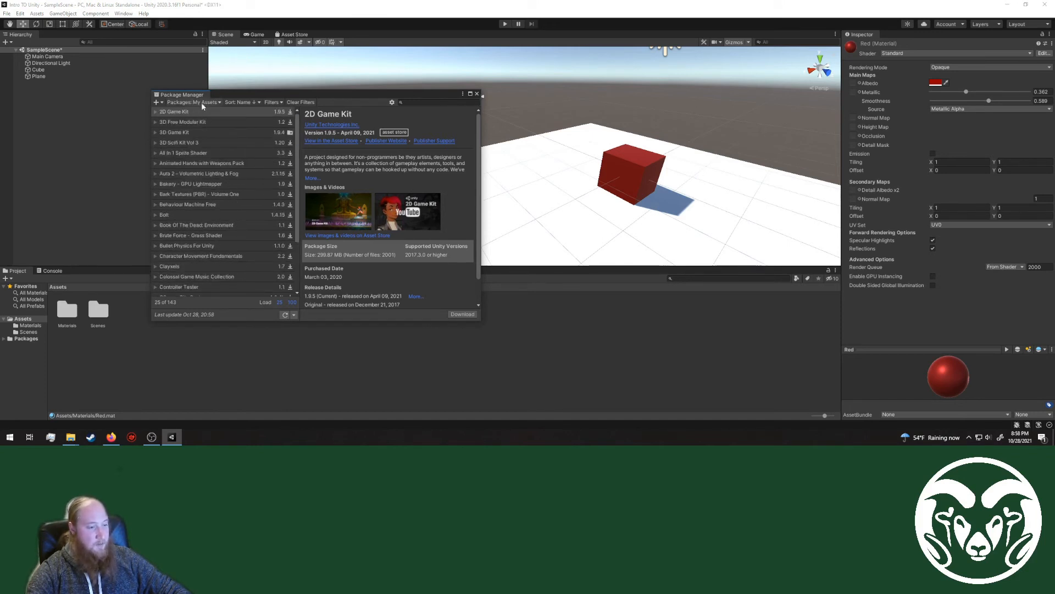
pyautogui.click(292, 302)
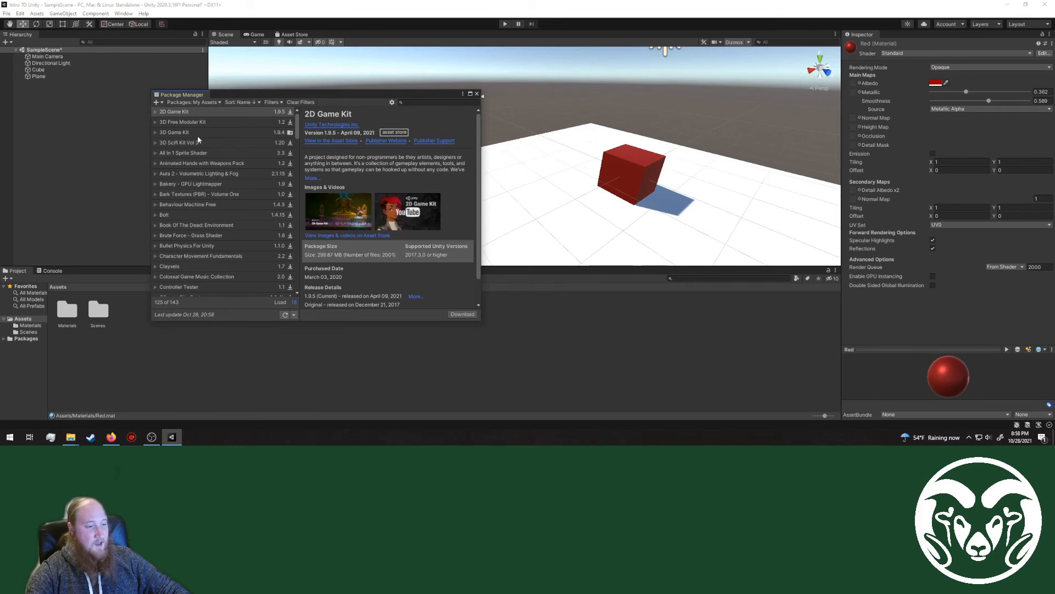
# Step: Check My Assets in the browser, return to Unity and download the 3D Free Modular Kit package
pyautogui.click(110, 437)
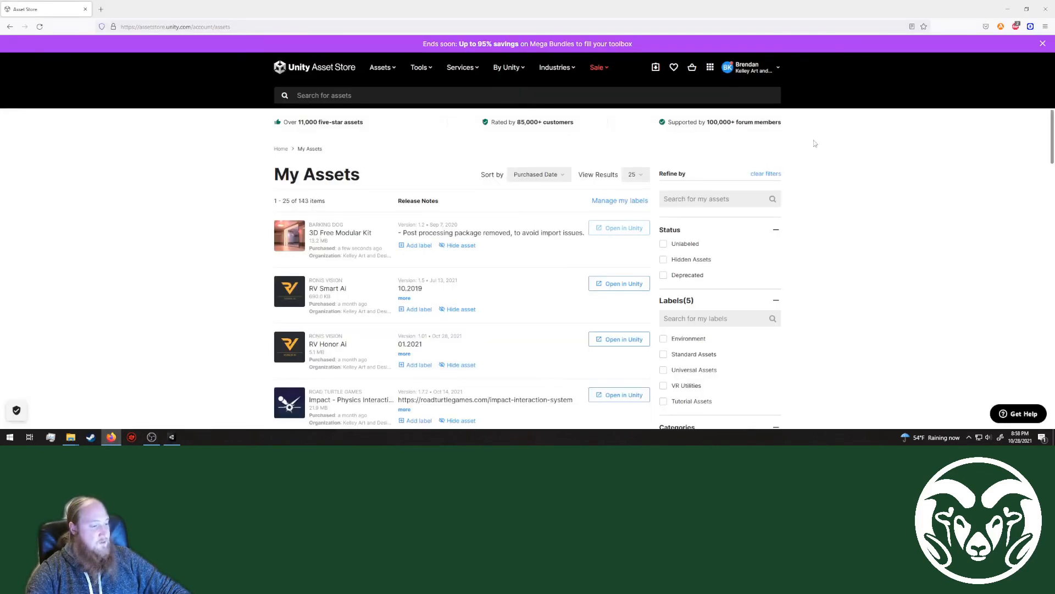
pyautogui.click(172, 437)
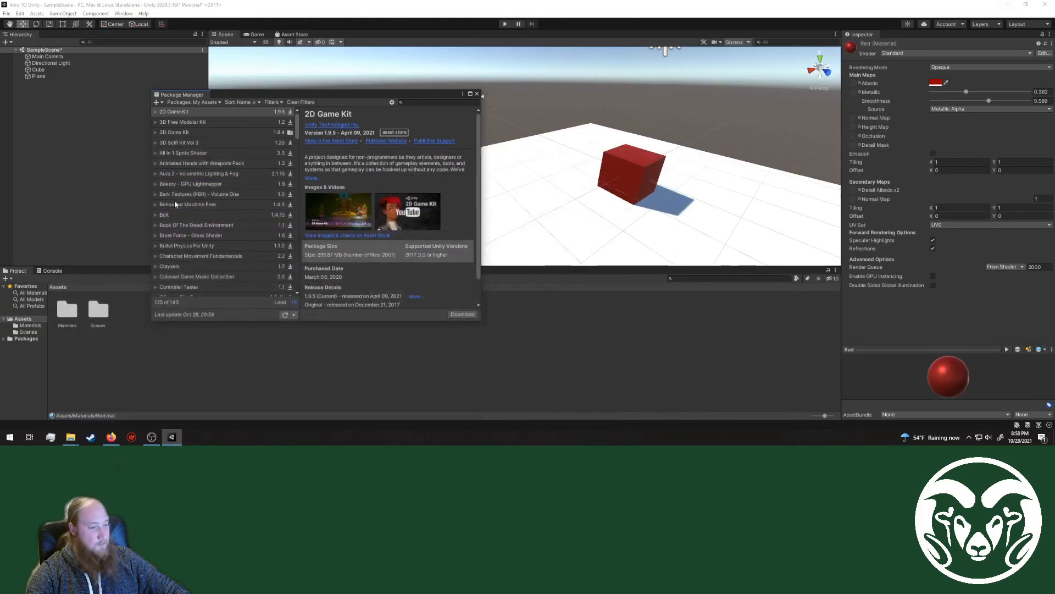
pyautogui.click(184, 122)
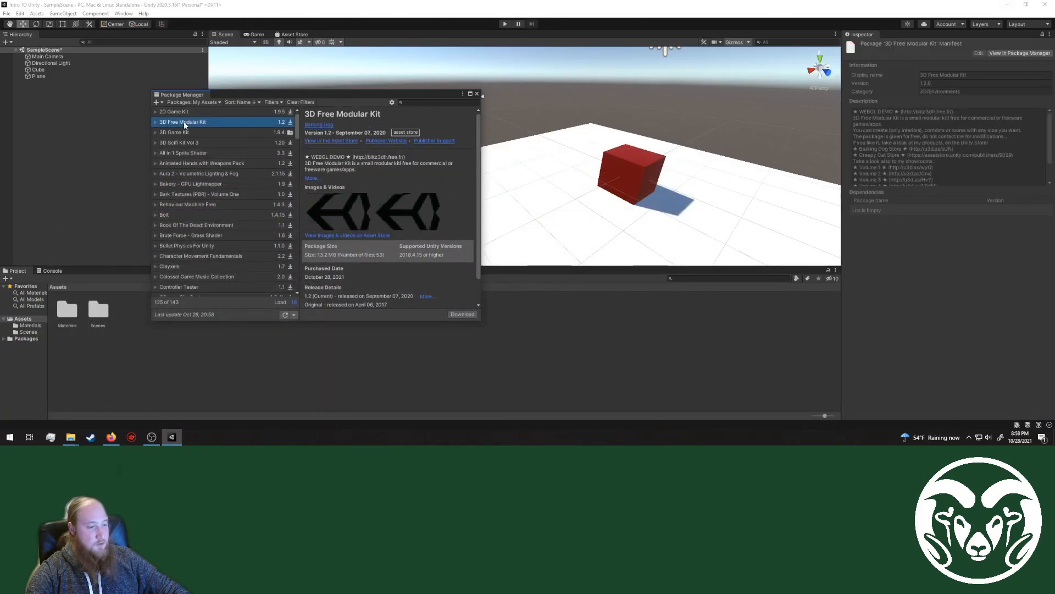
pyautogui.click(461, 315)
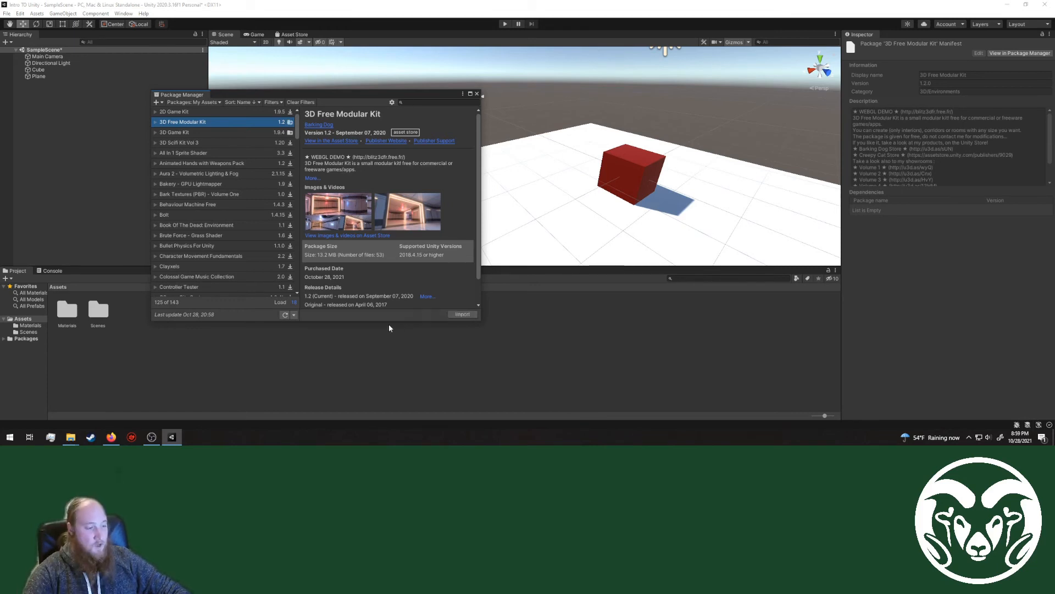
# Step: Review the contents of the 3D Free Modular Kit package and import all of its files into the project
pyautogui.click(461, 314)
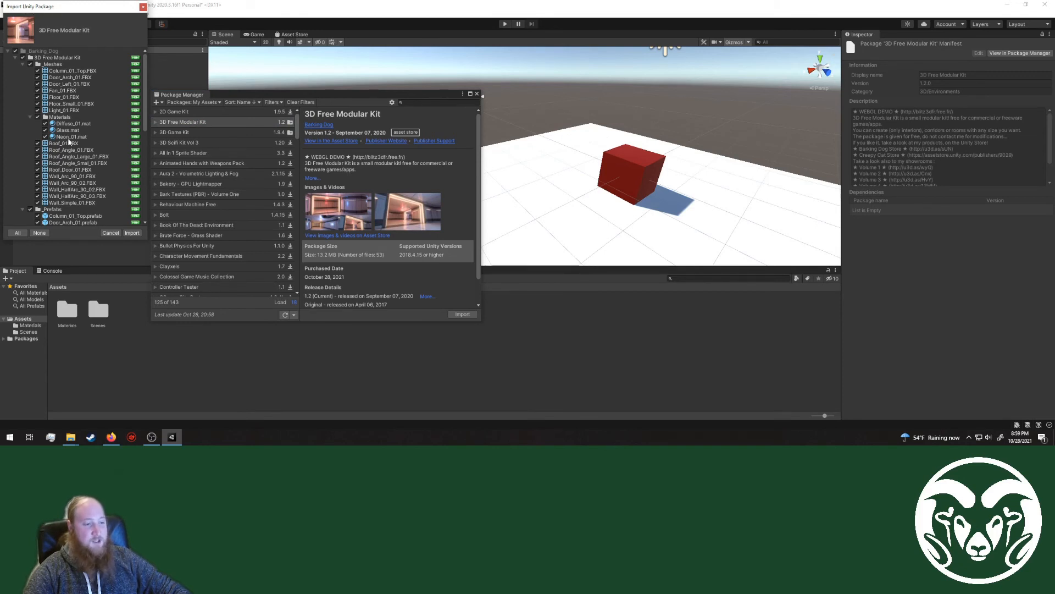
pyautogui.scroll(-10, 68, 71)
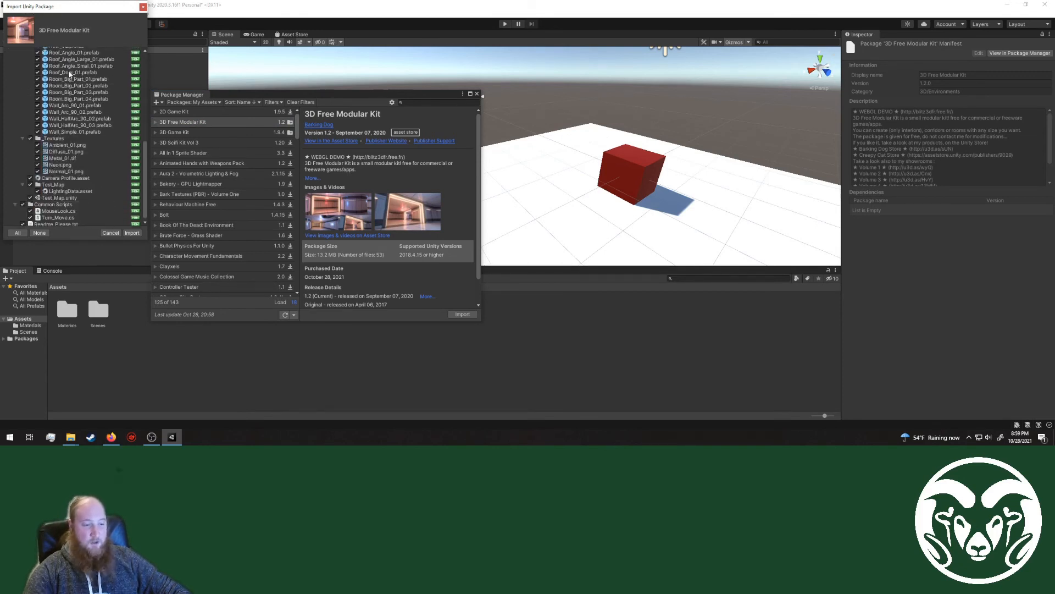
pyautogui.scroll(10, 85, 138)
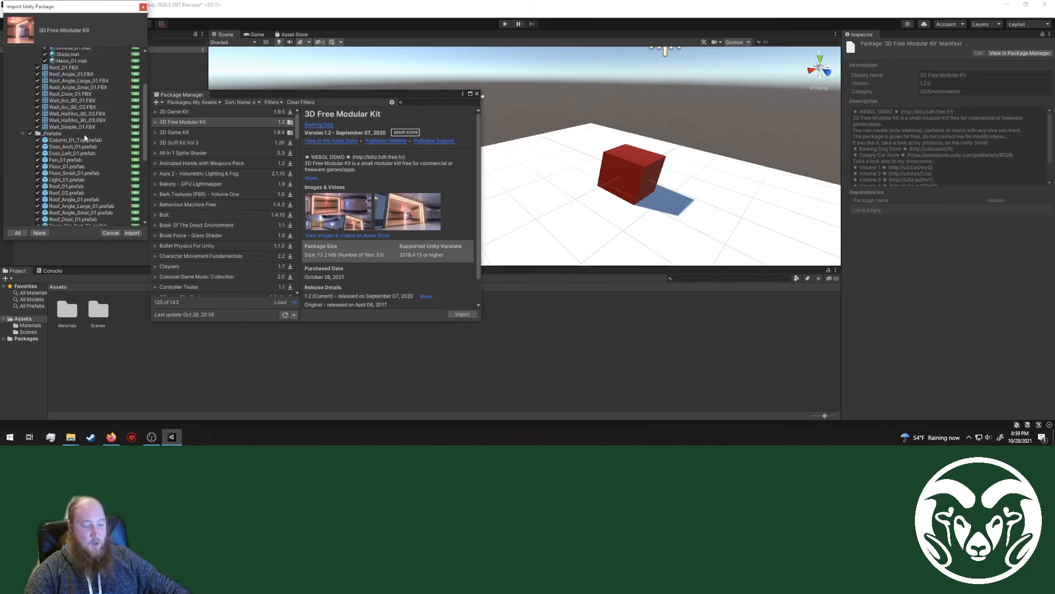
pyautogui.scroll(-10, 60, 143)
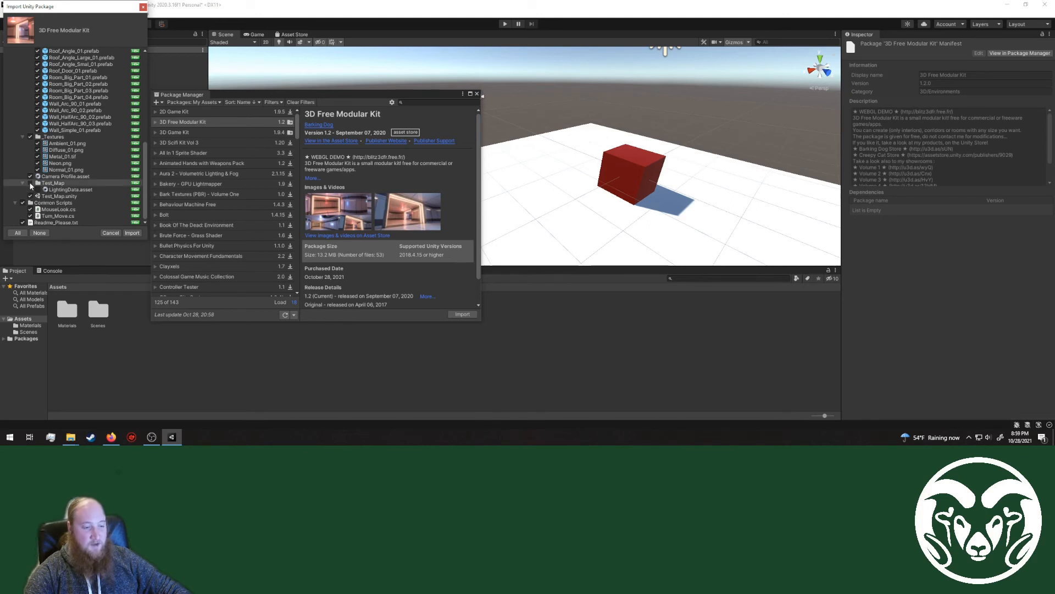
pyautogui.click(30, 183)
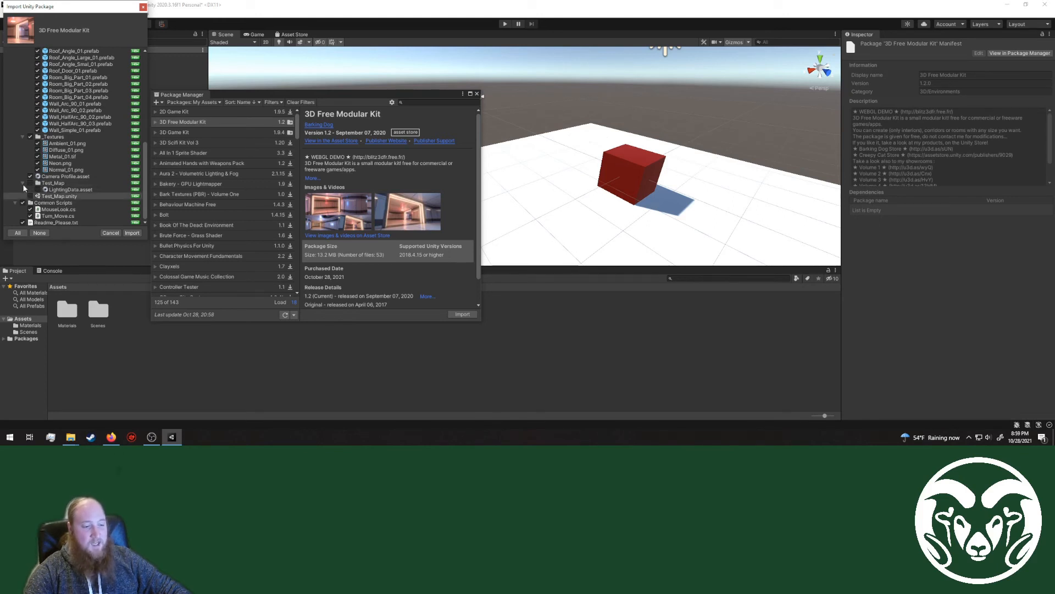
pyautogui.click(23, 183)
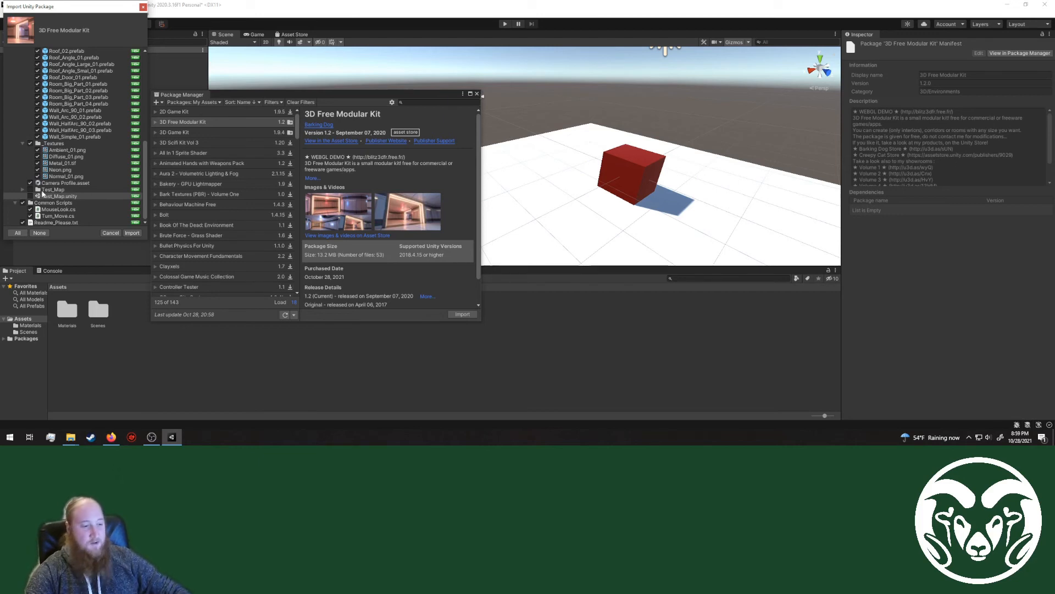
pyautogui.click(132, 233)
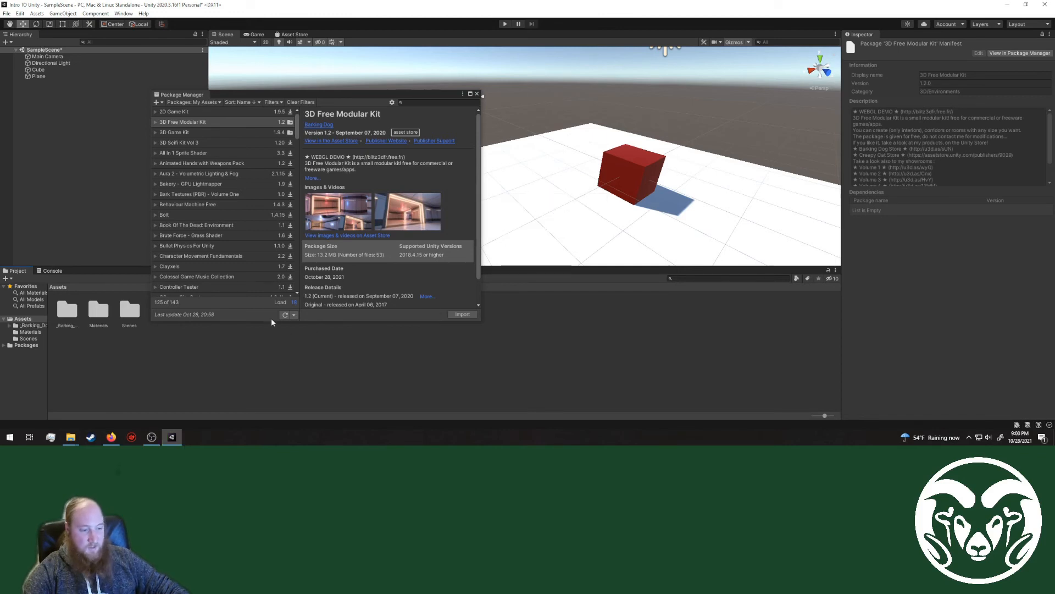
# Step: Close the Package Manager and select the _Barking_Dog folder in the project's Assets
pyautogui.click(477, 93)
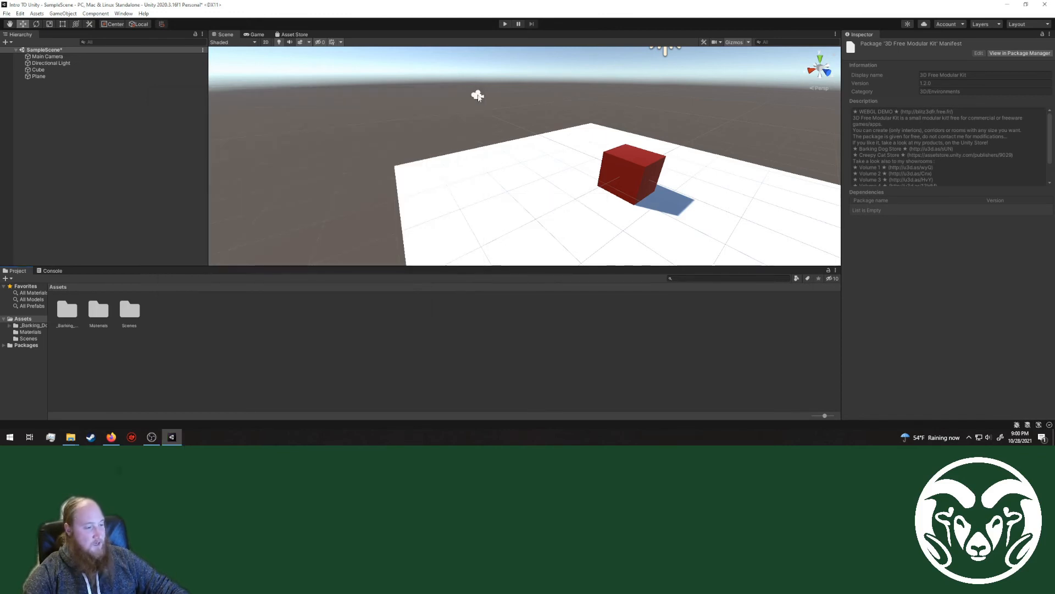
pyautogui.click(67, 320)
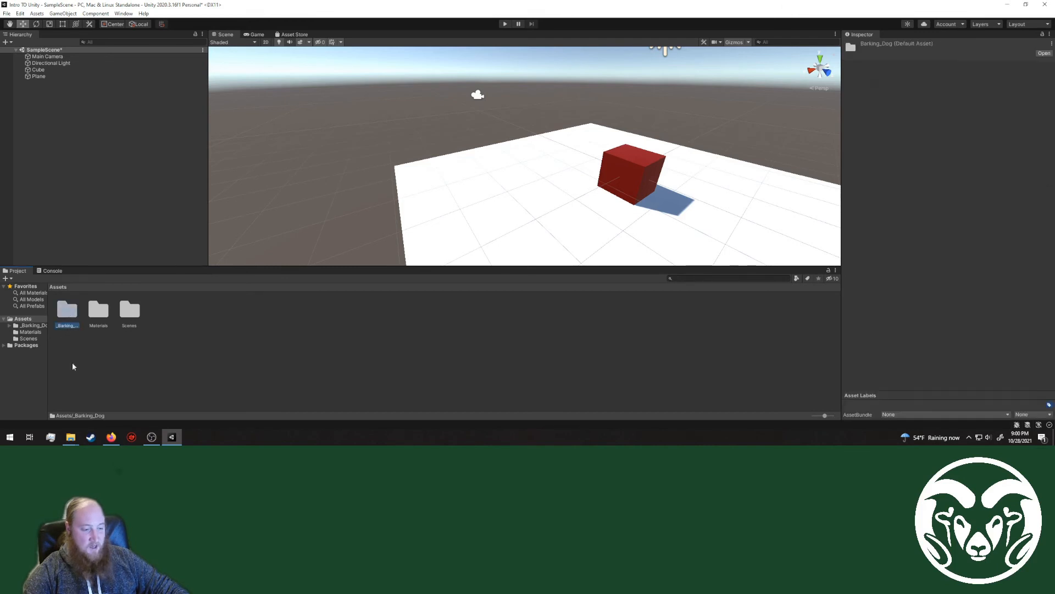
# Step: Look through the 3D Free Modular Kit folder in _Barking_Dog, examining its _Meshes, Materials and _Textures contents
pyautogui.doubleClick(66, 309)
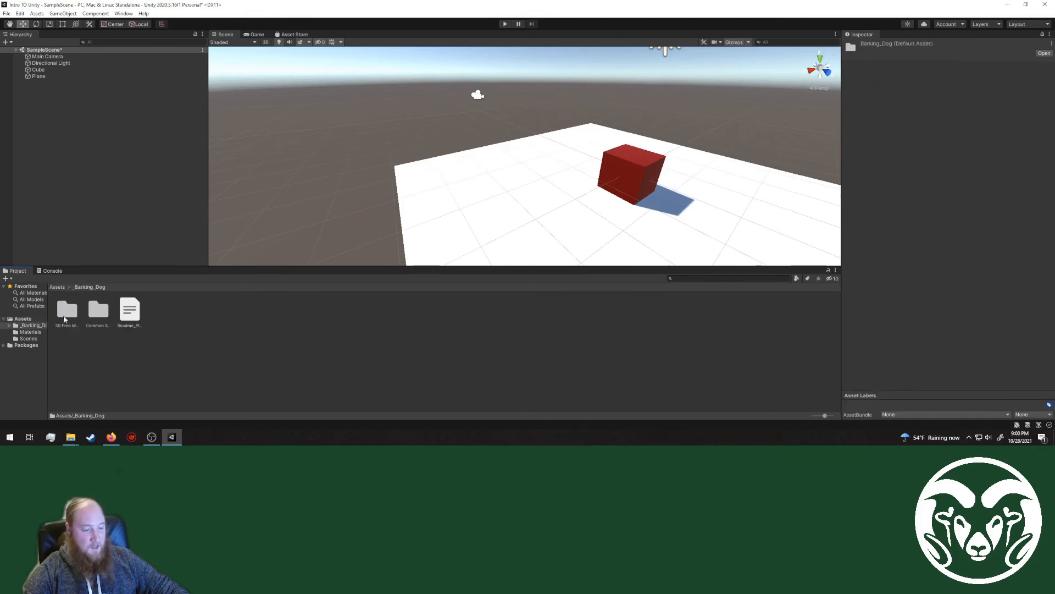
pyautogui.doubleClick(77, 321)
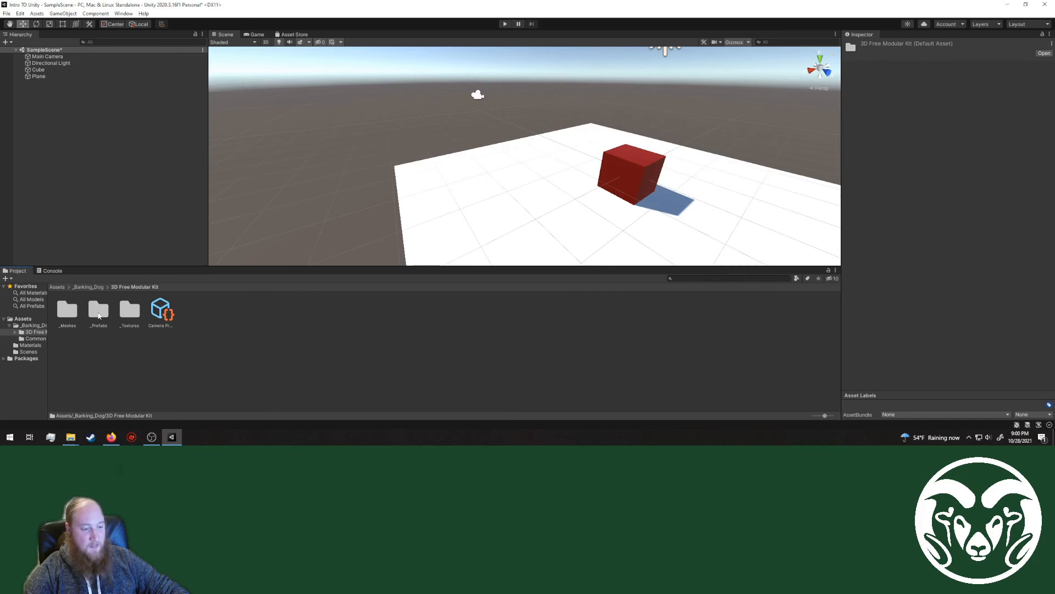
pyautogui.doubleClick(67, 310)
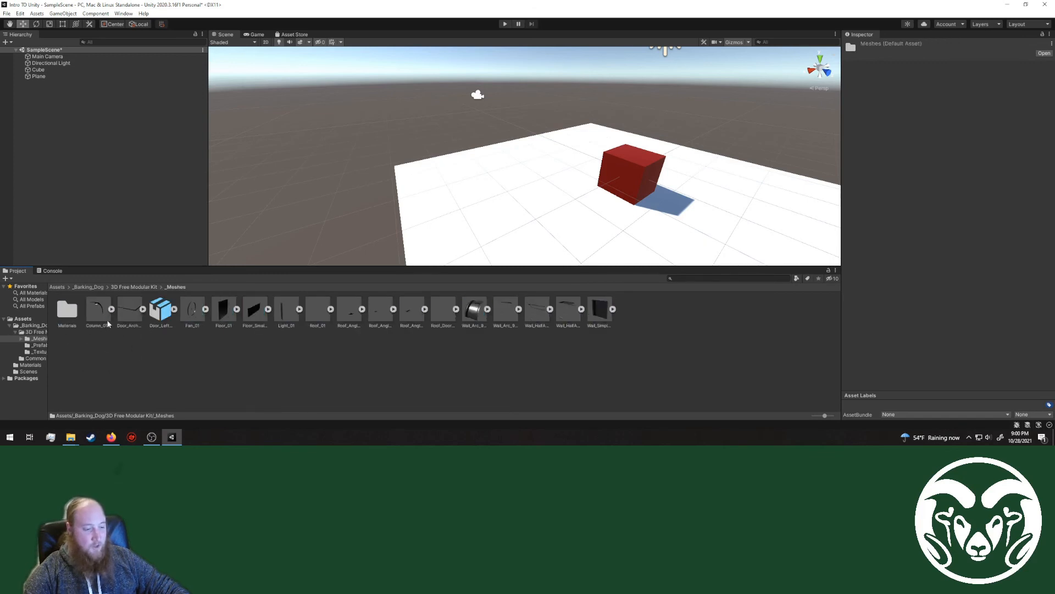
pyautogui.click(254, 311)
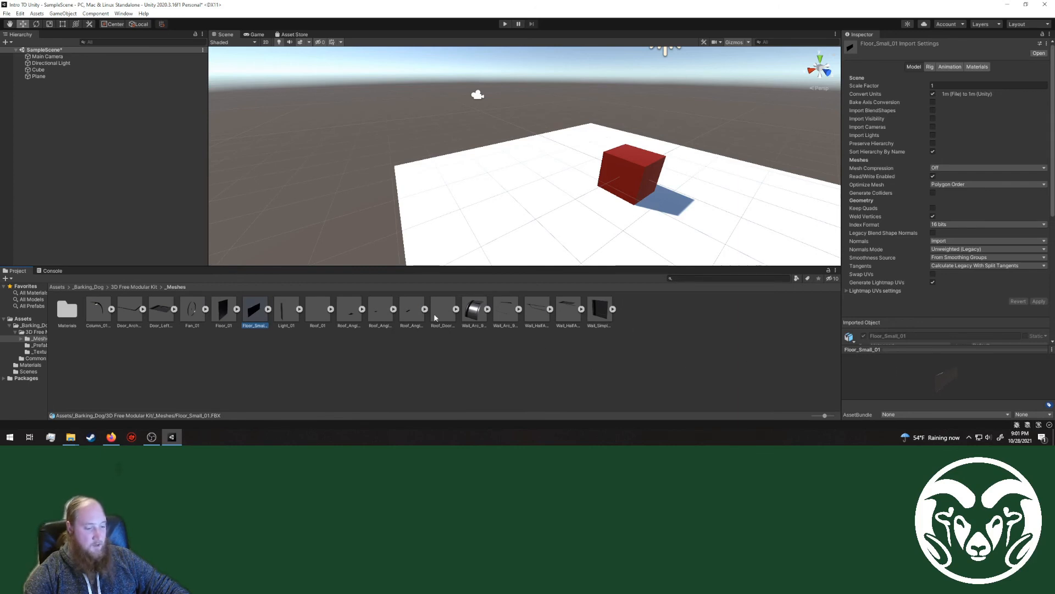
pyautogui.doubleClick(66, 311)
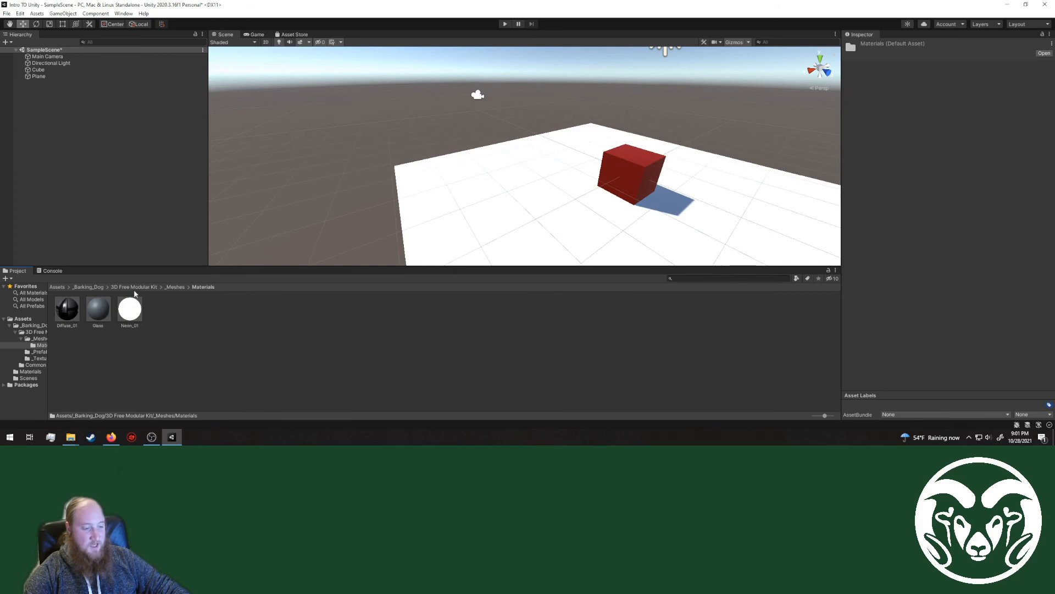
pyautogui.click(175, 288)
pyautogui.doubleClick(131, 310)
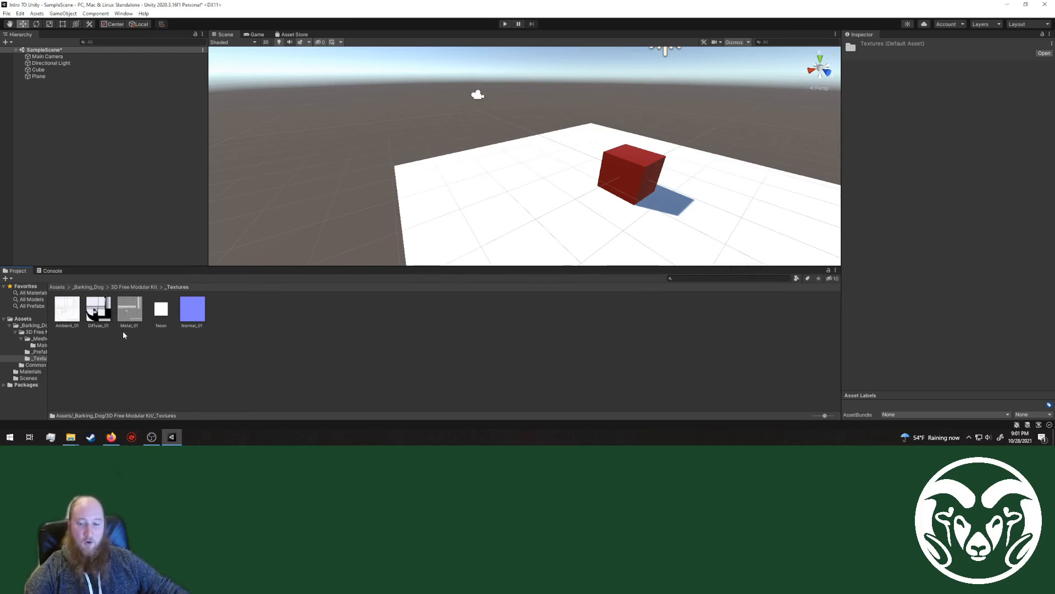
pyautogui.click(135, 287)
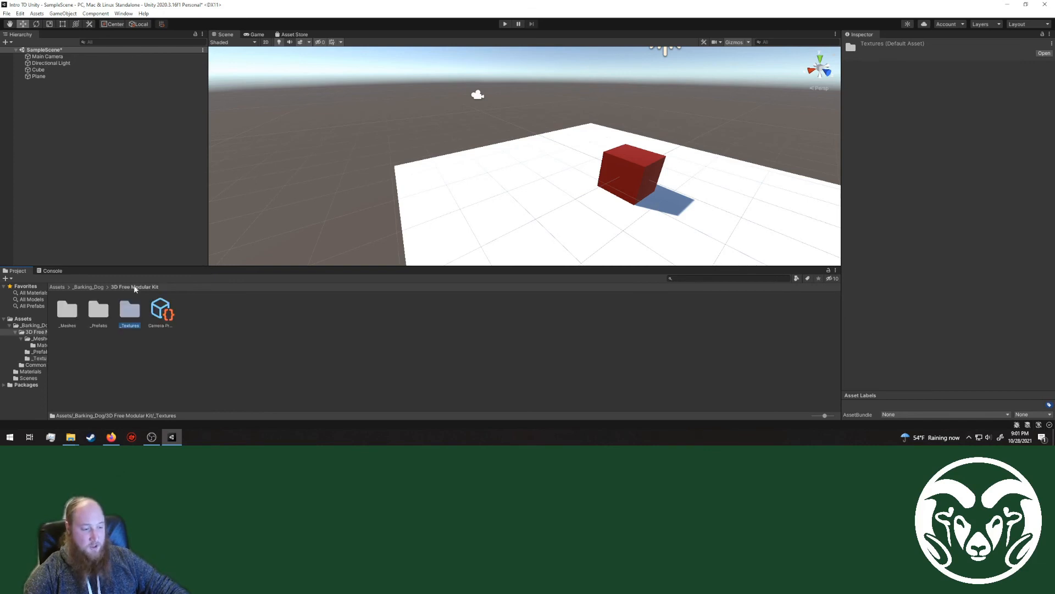
# Step: Examine the Floor_01, Wall_Simple_01 and Roof_02 prefabs in the kit's _Prefabs folder
pyautogui.doubleClick(98, 318)
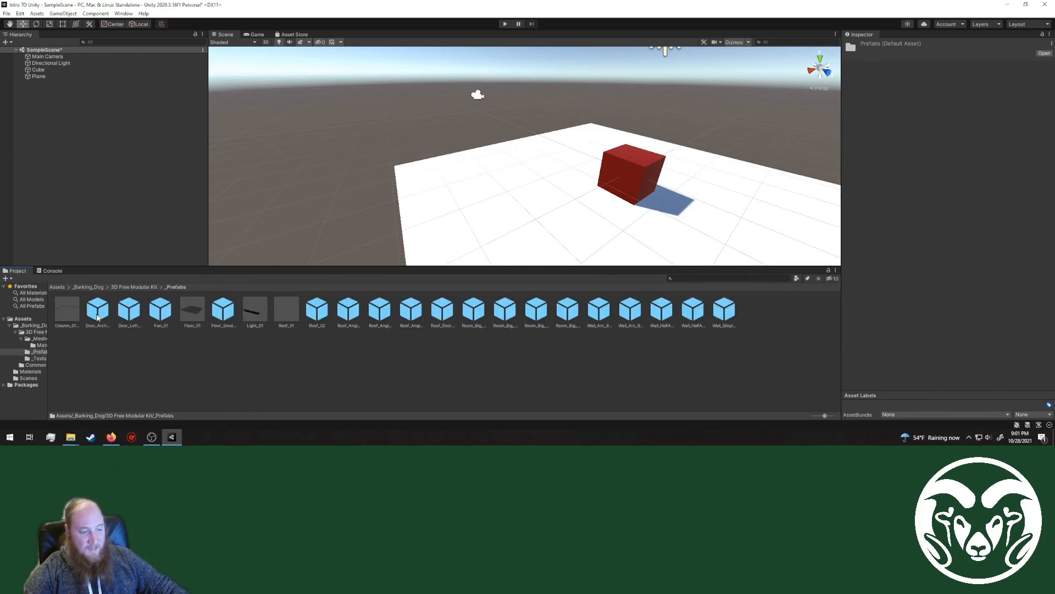
pyautogui.click(193, 311)
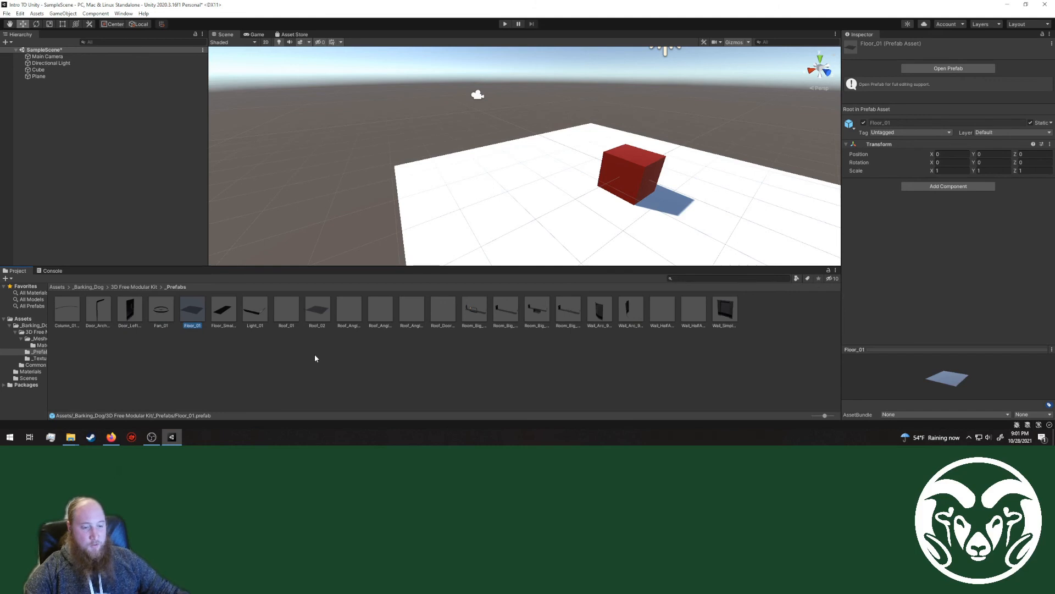
pyautogui.click(726, 310)
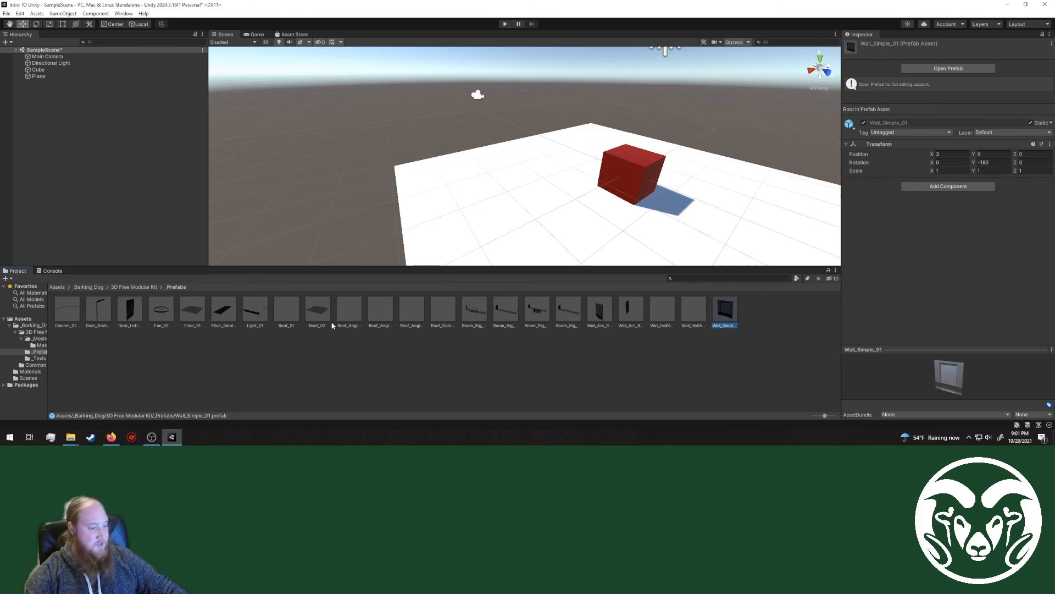
pyautogui.click(319, 311)
# Step: Place the Fan_01 prefab in the scene, raise it to about Y 2.2 above the plane, and enlarge the Scene view area
pyautogui.moveTo(166, 314); pyautogui.dragTo(524, 190)
pyautogui.moveTo(436, 159); pyautogui.dragTo(428, 78)
pyautogui.moveTo(534, 266); pyautogui.dragTo(508, 295)
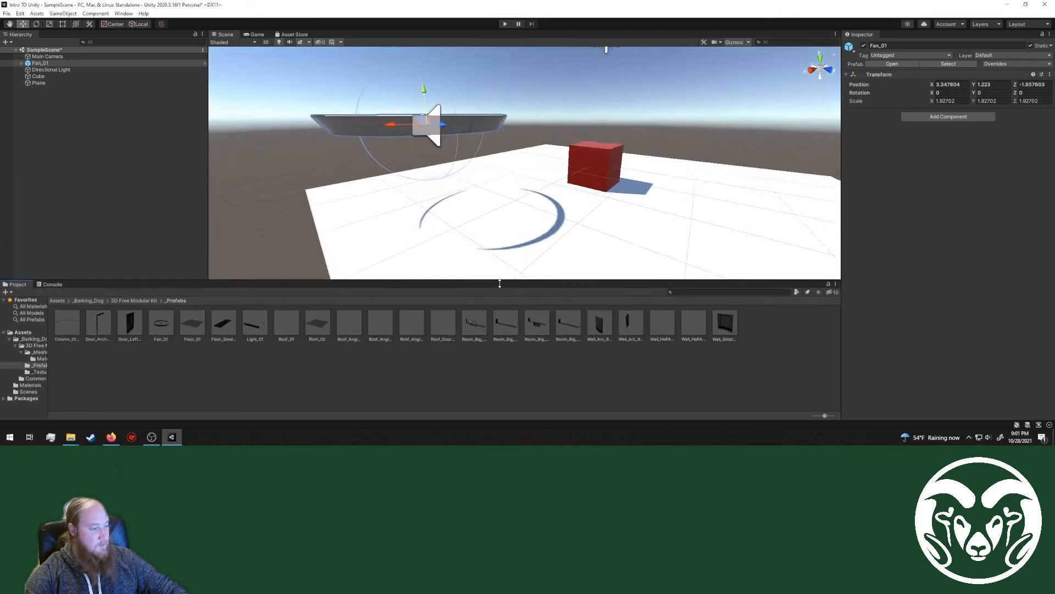
pyautogui.keyDown('alt'); pyautogui.moveTo(511, 231); pyautogui.dragTo(541, 187); pyautogui.keyUp('alt')
pyautogui.moveTo(540, 188); pyautogui.dragTo(540, 165, button='right')
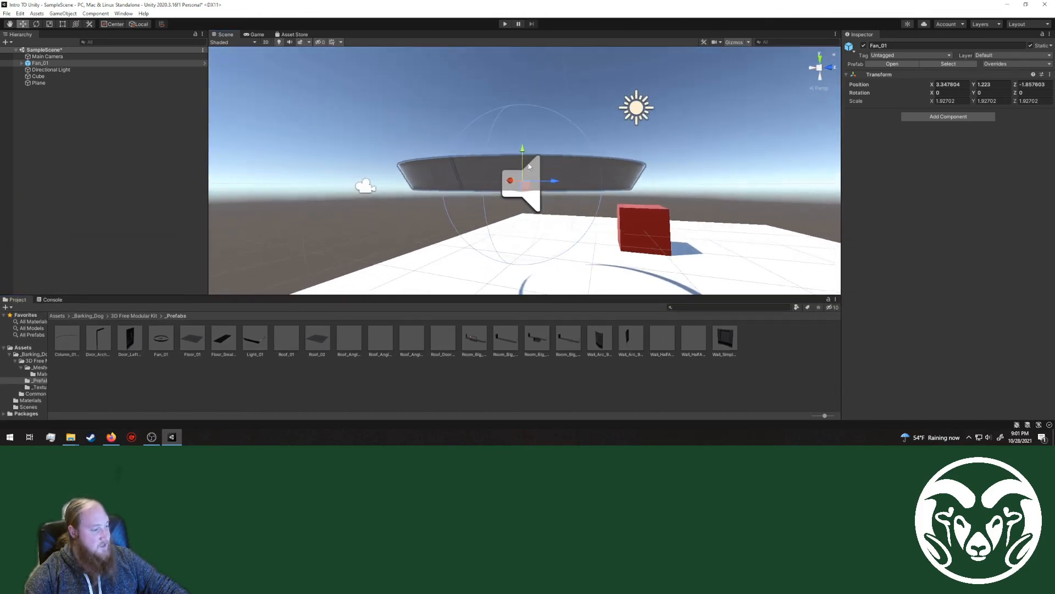
pyautogui.moveTo(523, 151); pyautogui.dragTo(528, 71)
pyautogui.moveTo(607, 138); pyautogui.dragTo(648, 137, button='right')
pyautogui.moveTo(648, 138)
pyautogui.mouseDown(button='middle')
pyautogui.moveTo(650, 156)
pyautogui.moveTo(648, 146)
pyautogui.mouseUp(button='middle')
pyautogui.moveTo(648, 146); pyautogui.dragTo(545, 182, button='right')
pyautogui.moveTo(545, 181); pyautogui.dragTo(496, 197, button='middle')
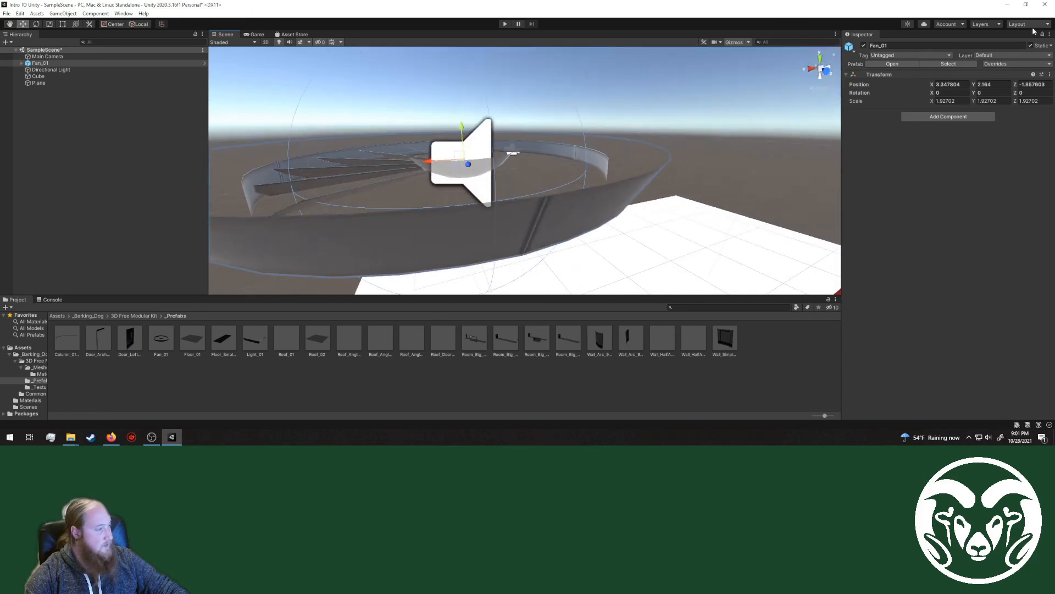
# Step: Set Fan_01's position to 0, 0, 0 and raise it above the red cube to Y 1.44
pyautogui.click(947, 84)
pyautogui.write('0')
pyautogui.press('Tab')
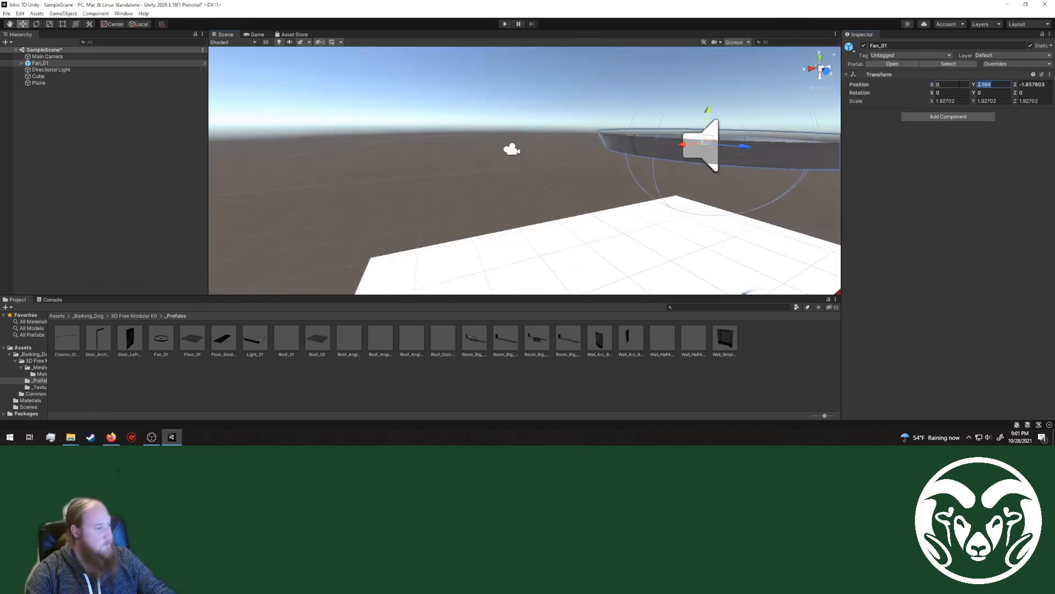
pyautogui.write('0')
pyautogui.press('Tab')
pyautogui.write('0')
pyautogui.scroll(-4, 577, 236)
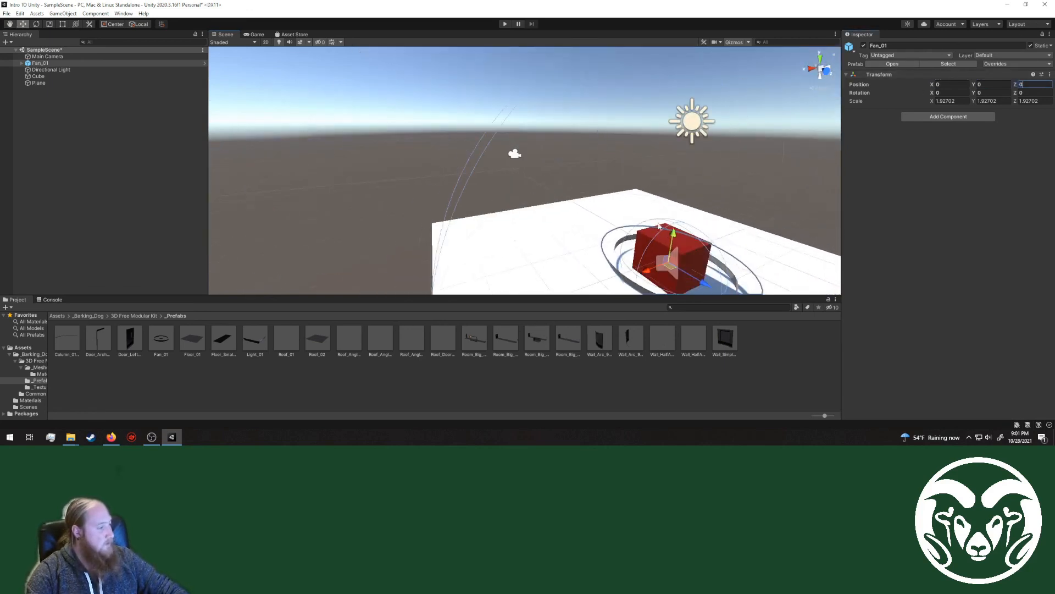
pyautogui.moveTo(577, 237); pyautogui.dragTo(667, 203, button='middle')
pyautogui.moveTo(667, 203); pyautogui.dragTo(761, 186, button='right')
pyautogui.moveTo(635, 188); pyautogui.dragTo(625, 187, button='right')
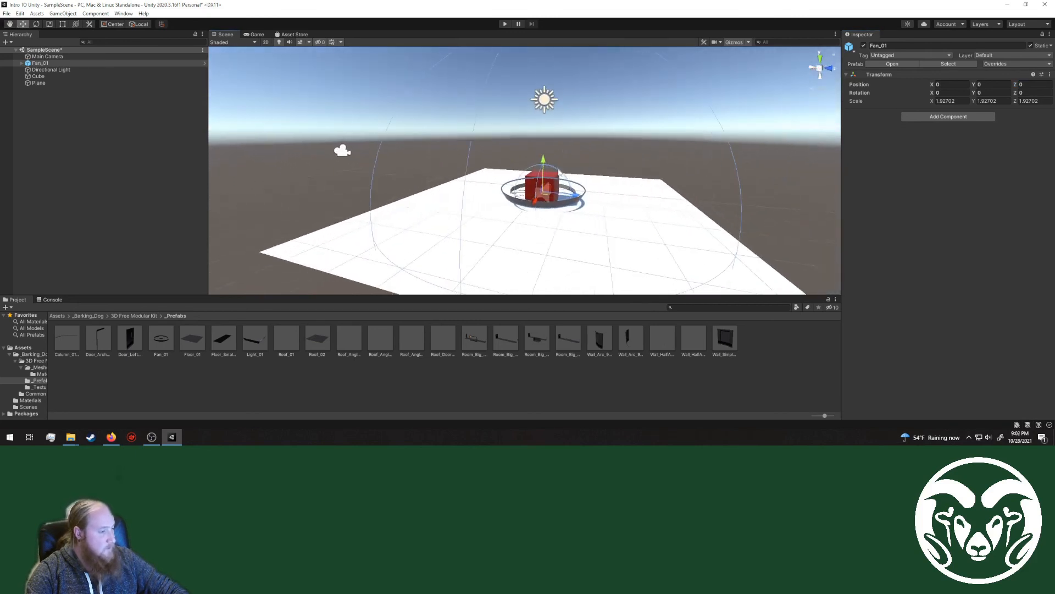
pyautogui.moveTo(542, 161); pyautogui.dragTo(539, 126)
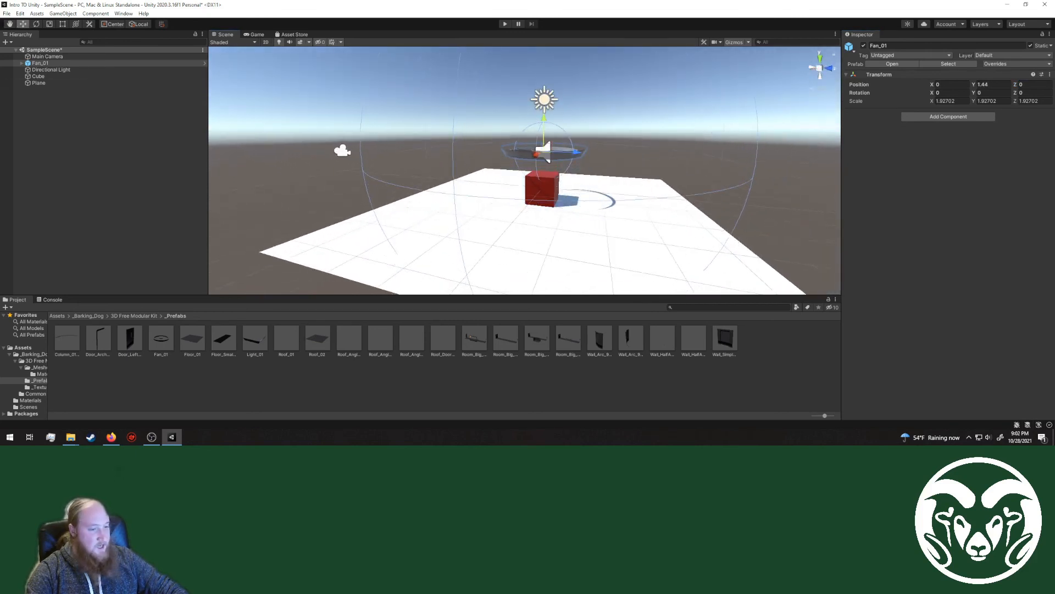
# Step: Rotate Fan_01 upright with an X rotation of 90 and set its Y and Z positions to 0
pyautogui.click(37, 25)
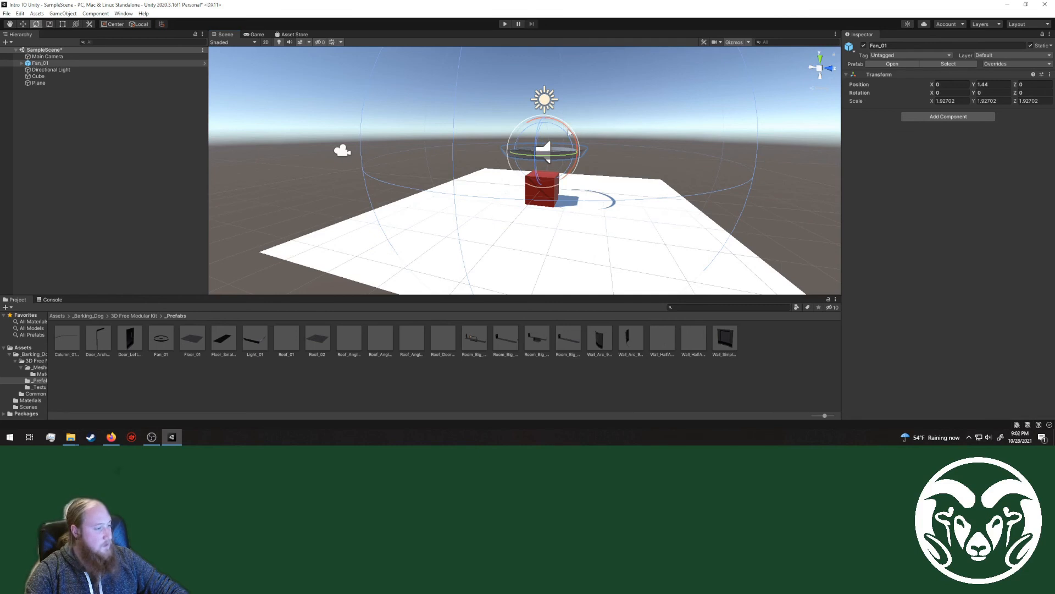
pyautogui.moveTo(569, 132); pyautogui.dragTo(515, 259)
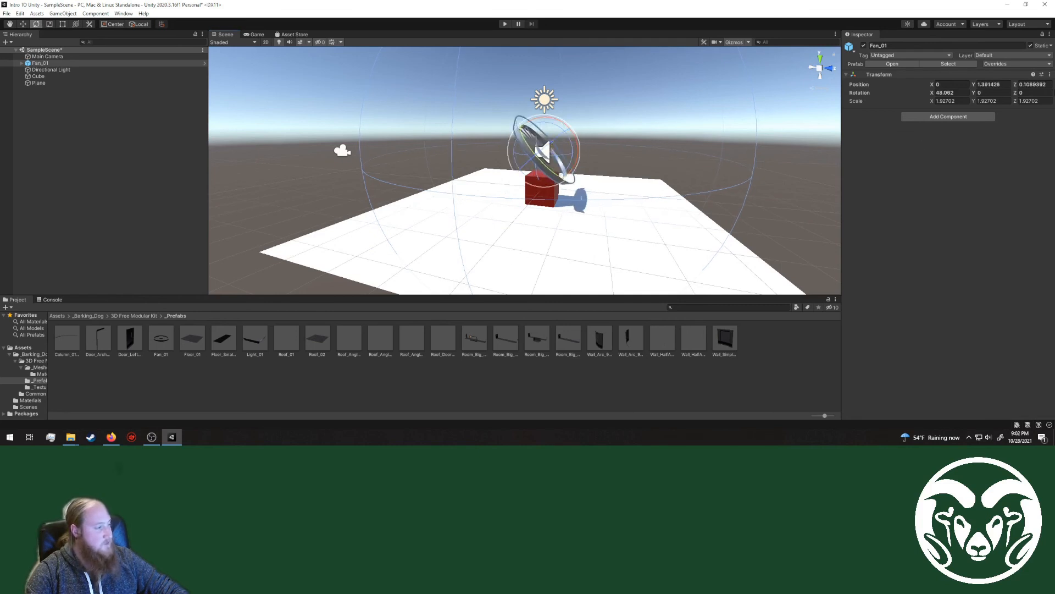
pyautogui.click(962, 94)
pyautogui.write('90')
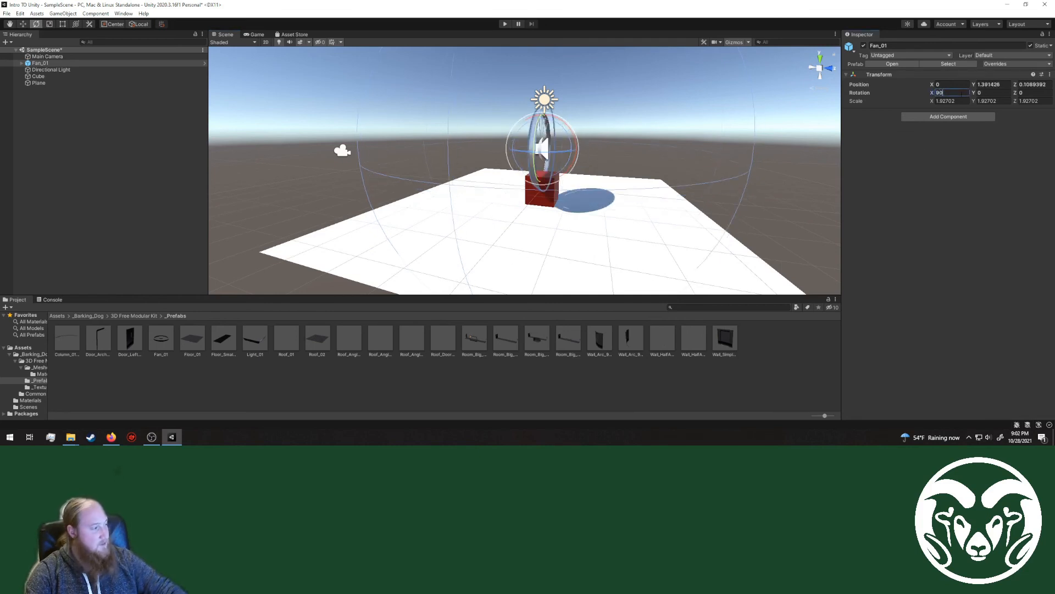
pyautogui.click(991, 92)
pyautogui.click(992, 85)
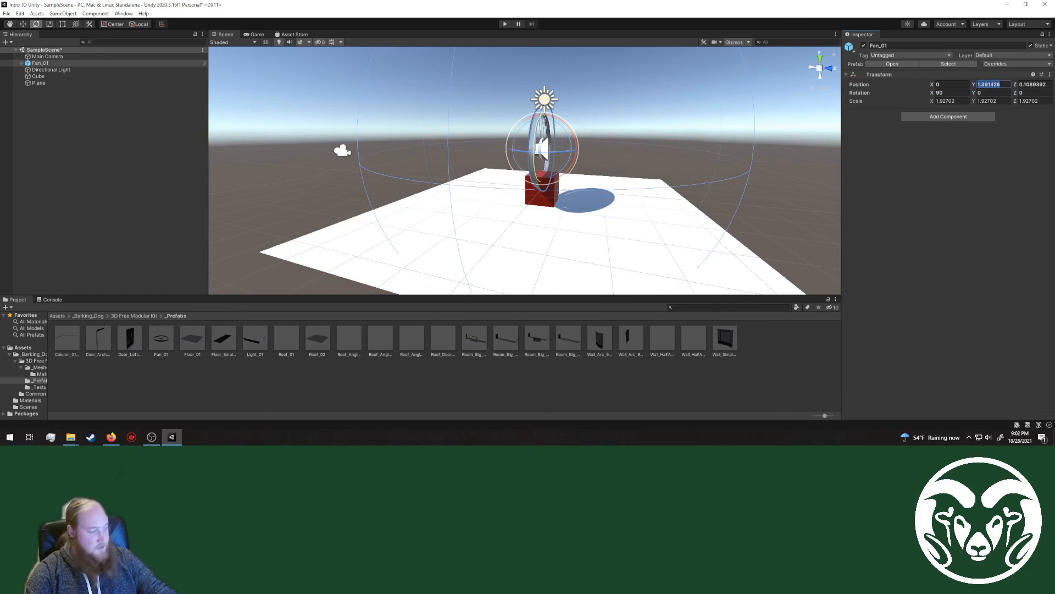
pyautogui.write('0')
pyautogui.press('Tab')
pyautogui.write('0')
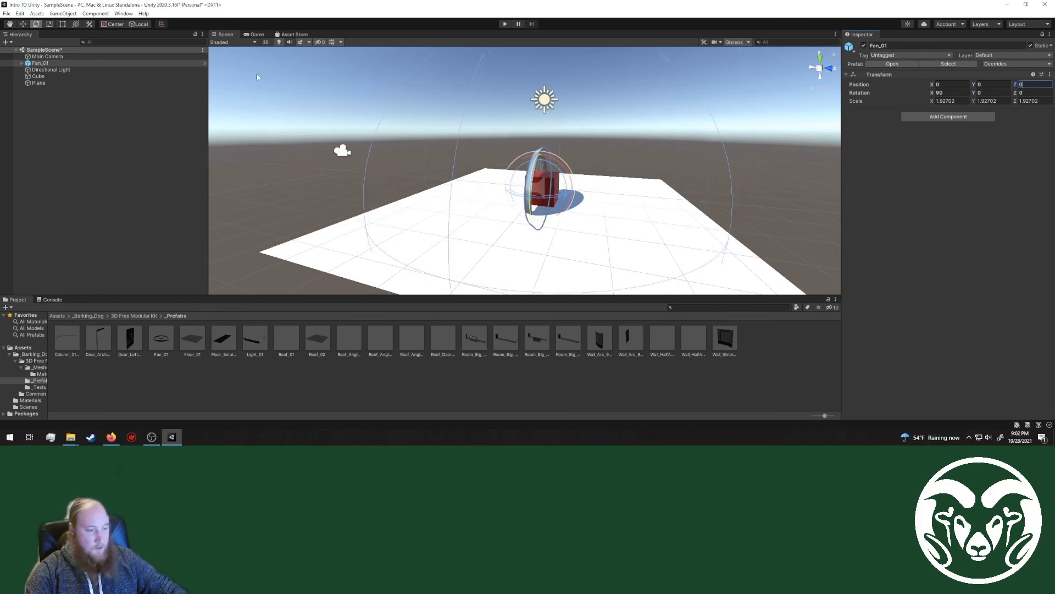
# Step: Move the upright fan up and behind the cube to Y 1.81, Z 1.75, and check it in the Game view
pyautogui.click(23, 24)
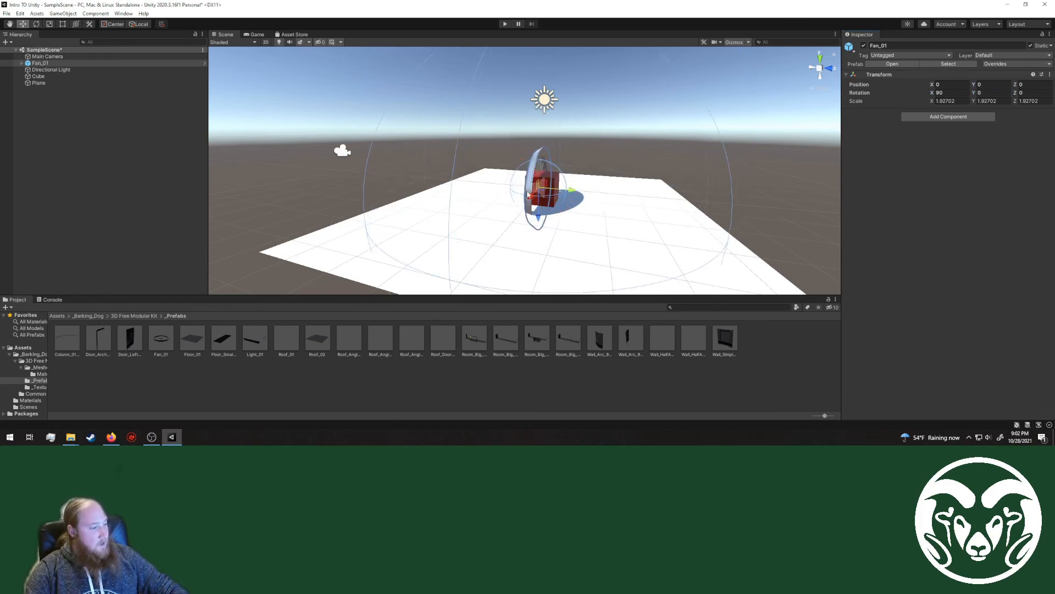
pyautogui.moveTo(539, 219); pyautogui.dragTo(629, 136)
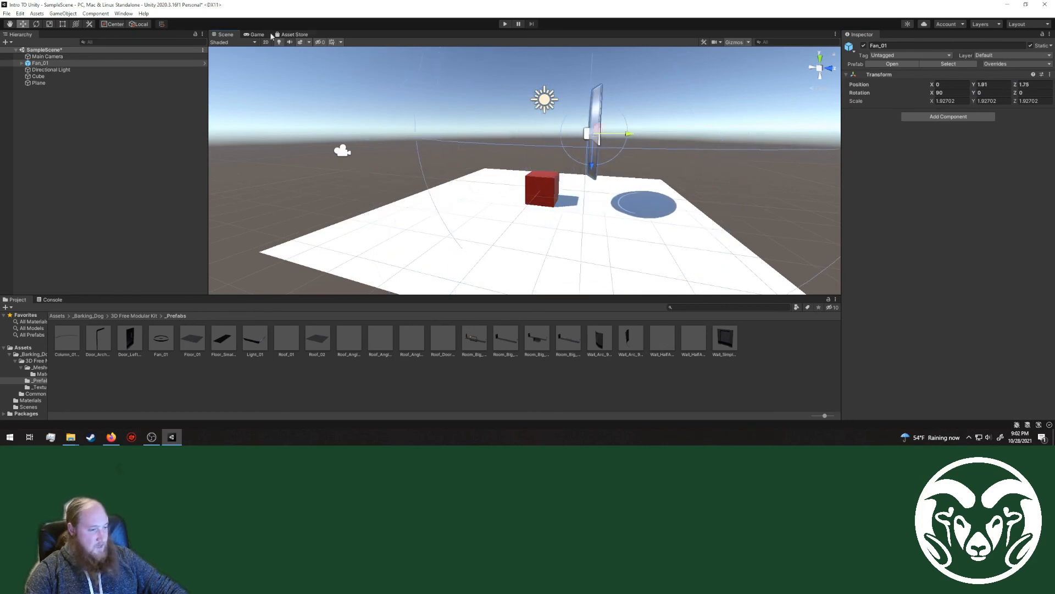
pyautogui.click(256, 34)
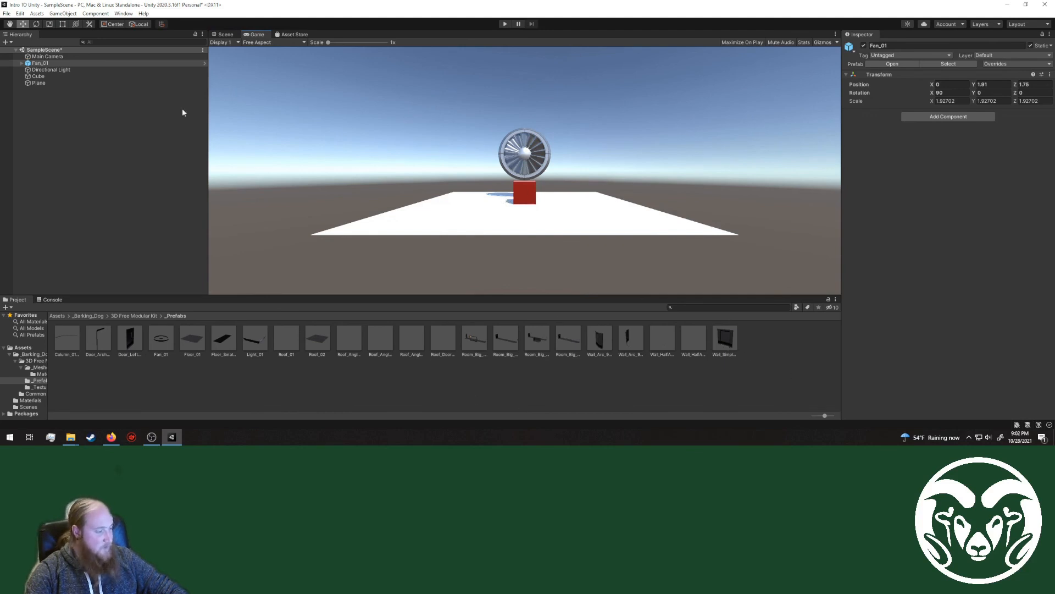
# Step: Return to the Scene view and place the Wall_Simple_01 prefab near the plane's edge at about X 4.74, Z -2.63
pyautogui.click(223, 34)
pyautogui.moveTo(725, 340); pyautogui.dragTo(355, 268)
pyautogui.moveTo(354, 264); pyautogui.dragTo(332, 238, button='right')
pyautogui.moveTo(332, 238); pyautogui.dragTo(379, 237, button='middle')
pyautogui.moveTo(484, 231); pyautogui.dragTo(424, 226, button='right')
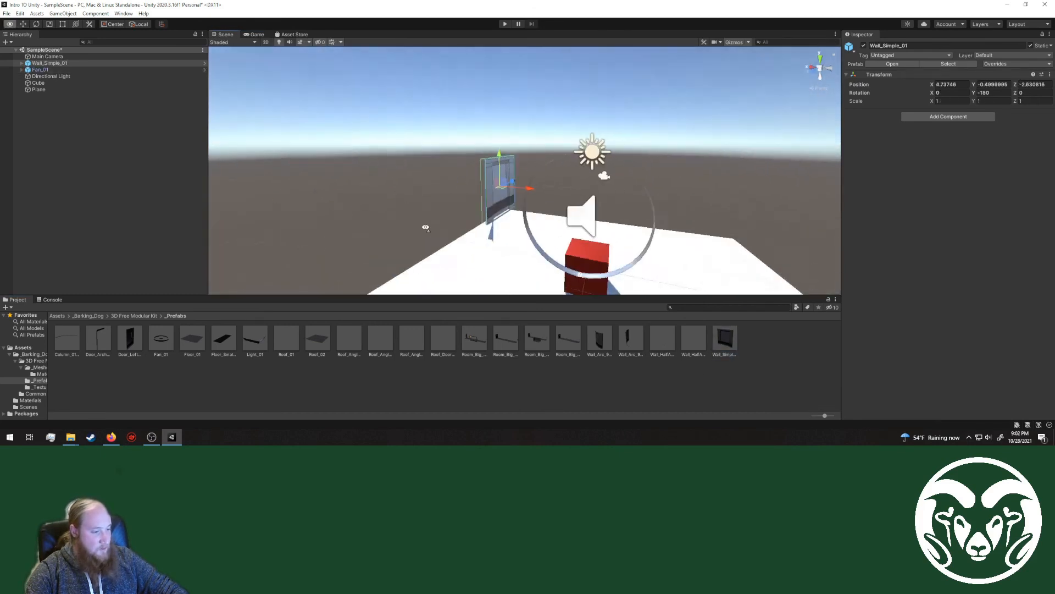
pyautogui.moveTo(528, 228); pyautogui.dragTo(403, 236, button='middle')
pyautogui.moveTo(403, 236); pyautogui.dragTo(341, 236, button='right')
pyautogui.moveTo(483, 236); pyautogui.dragTo(467, 235, button='middle')
pyautogui.moveTo(467, 234); pyautogui.dragTo(520, 208, button='right')
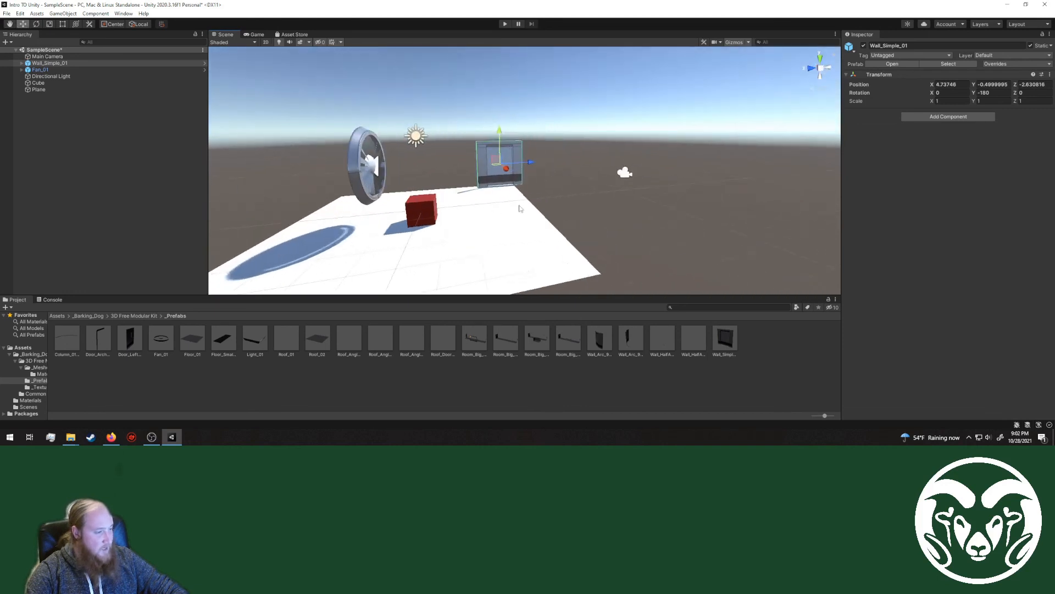
# Step: Place the Door_Left_01 prefab on the plane's opposite side at X -5.12, Z 3.34, and shift Wall_Simple_01 to Z -2
pyautogui.moveTo(139, 340); pyautogui.dragTo(281, 247)
pyautogui.moveTo(247, 231); pyautogui.dragTo(278, 226, button='middle')
pyautogui.moveTo(467, 228); pyautogui.dragTo(387, 229, button='right')
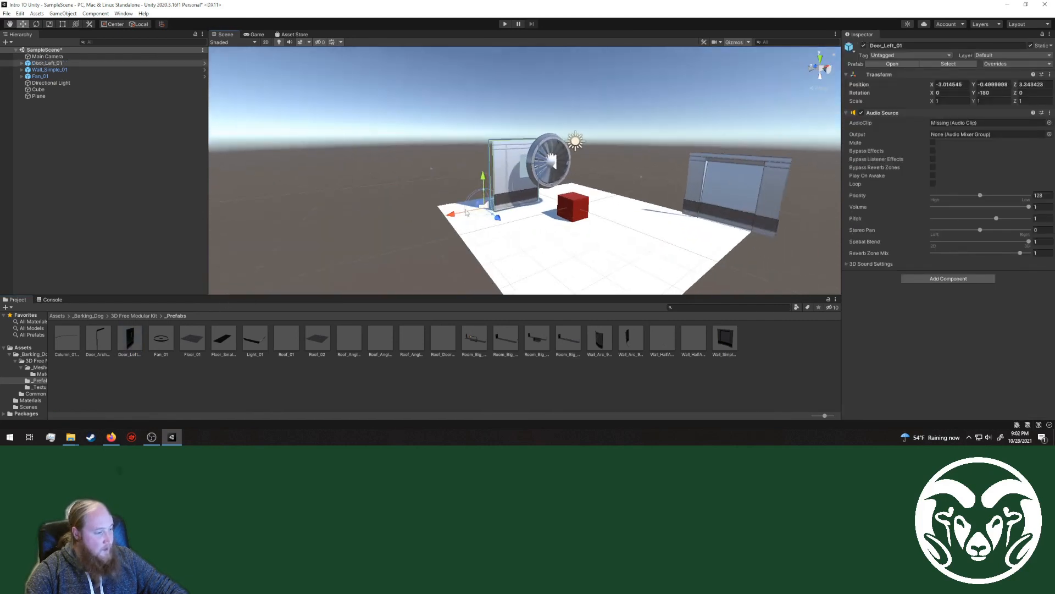
pyautogui.moveTo(448, 213); pyautogui.dragTo(409, 219)
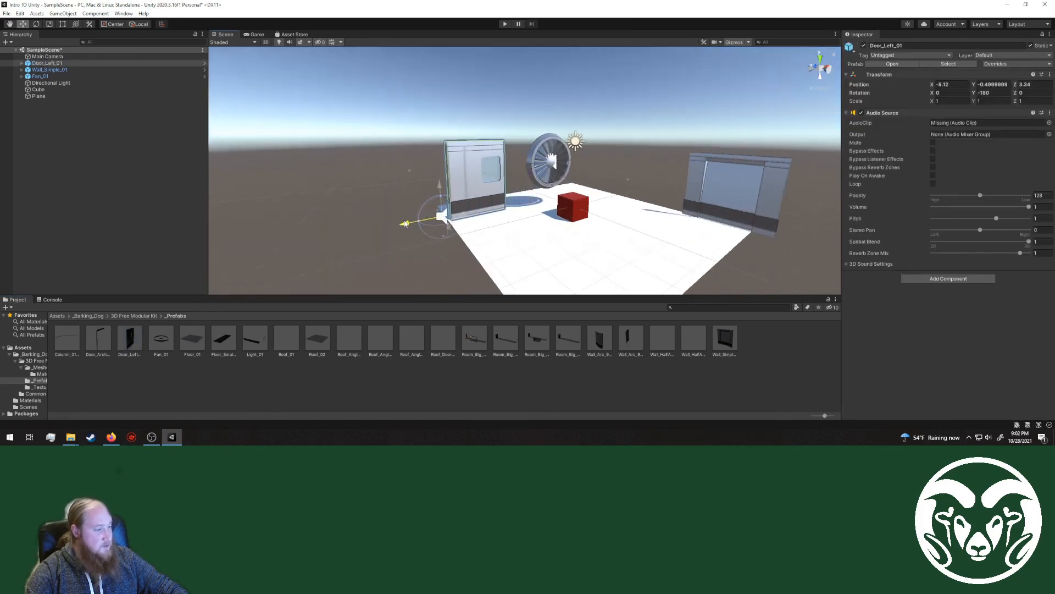
pyautogui.click(775, 192)
pyautogui.moveTo(772, 196); pyautogui.dragTo(750, 194)
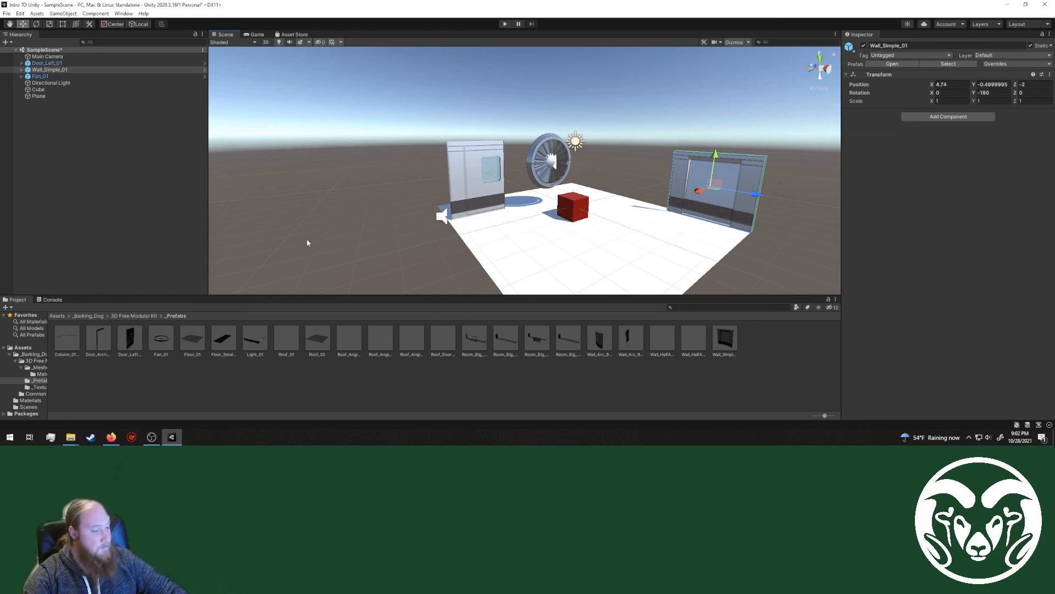
# Step: Go up to the root Assets folder and create a new folder named Prefabs in it
pyautogui.click(128, 316)
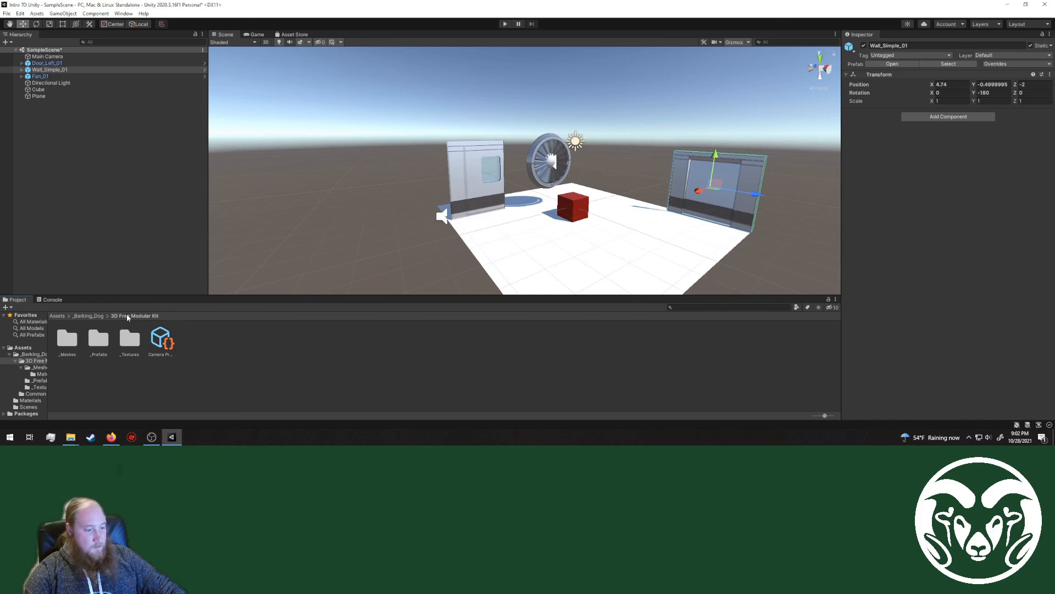
pyautogui.click(91, 316)
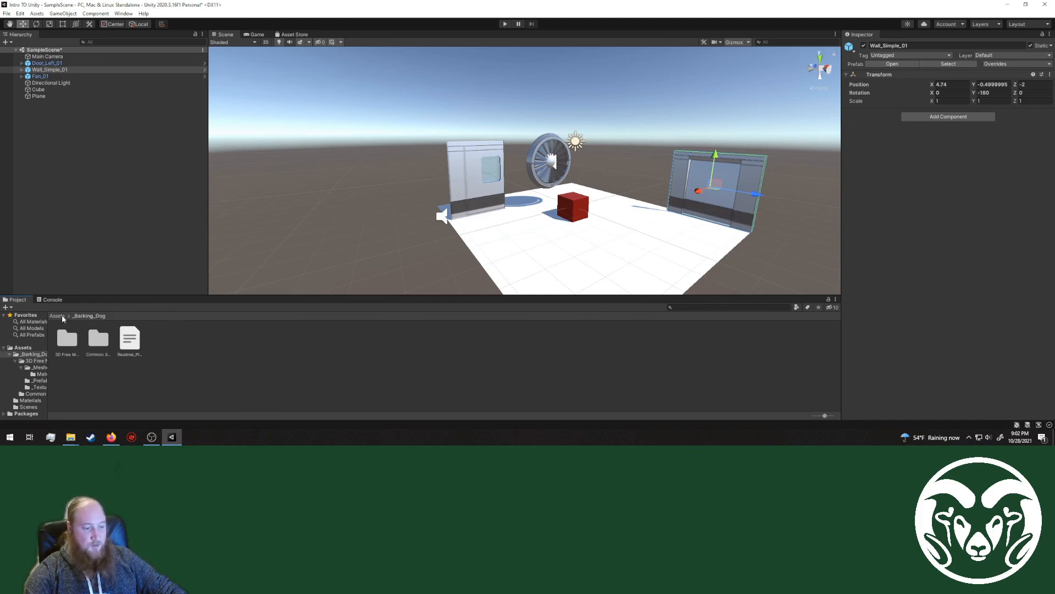
pyautogui.click(57, 316)
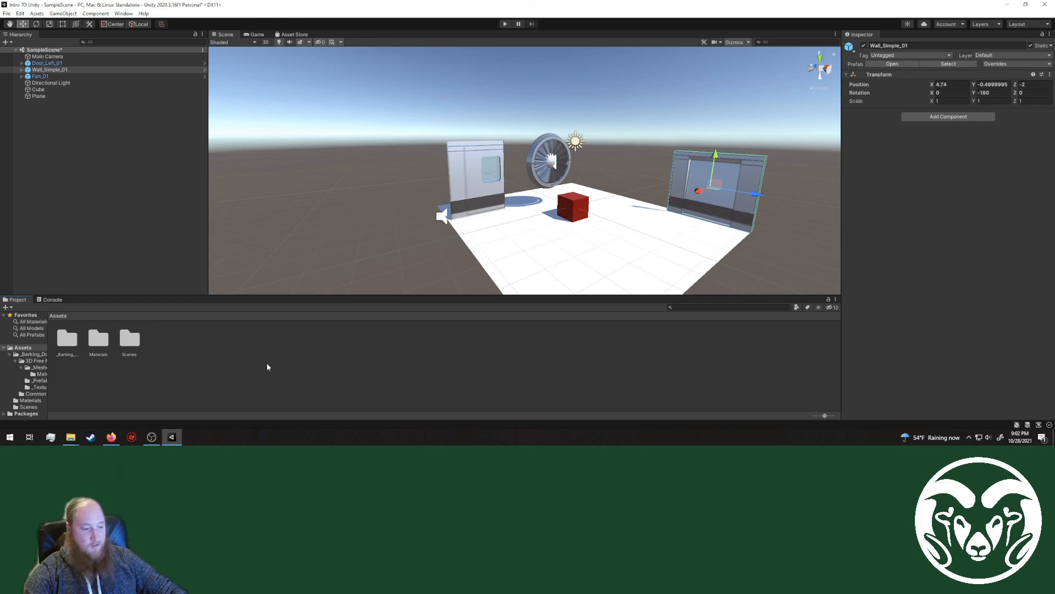
pyautogui.rightClick(186, 352)
pyautogui.moveTo(218, 136)
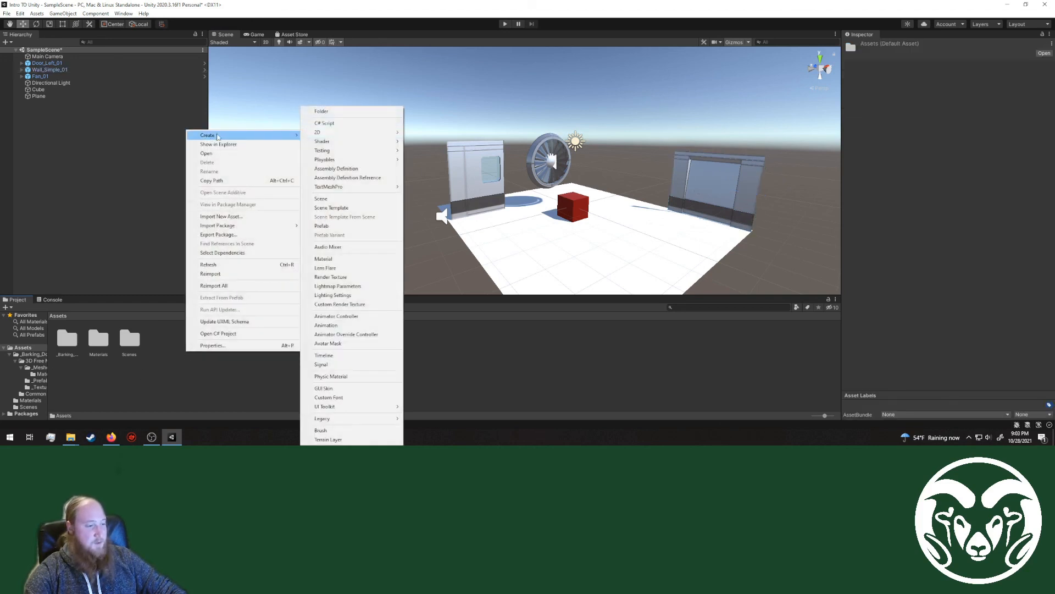
pyautogui.click(342, 111)
pyautogui.write('Prefa')
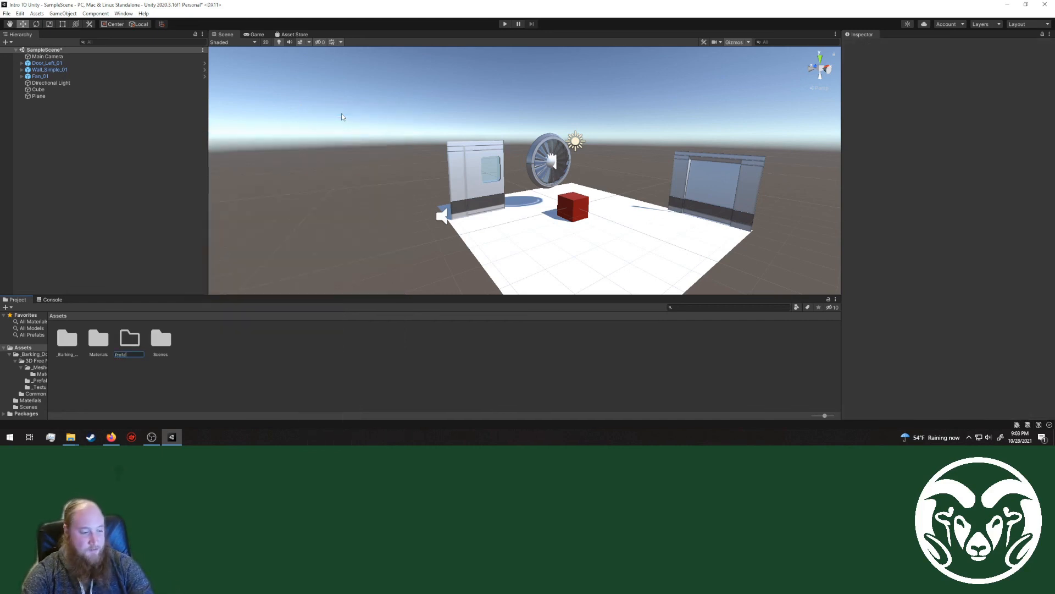
pyautogui.write('bs')
pyautogui.click(291, 359)
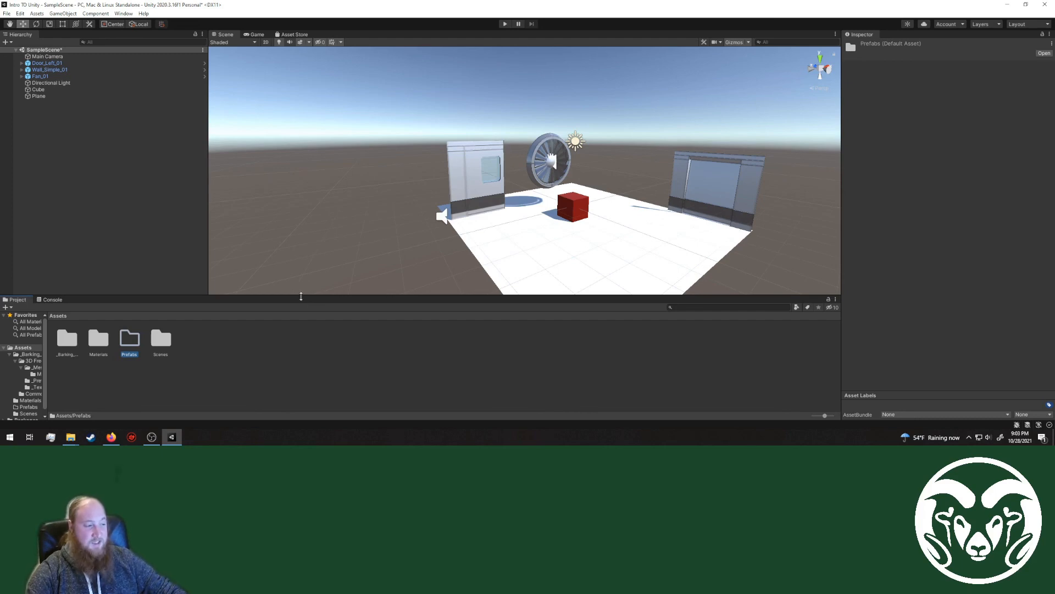
pyautogui.click(566, 215)
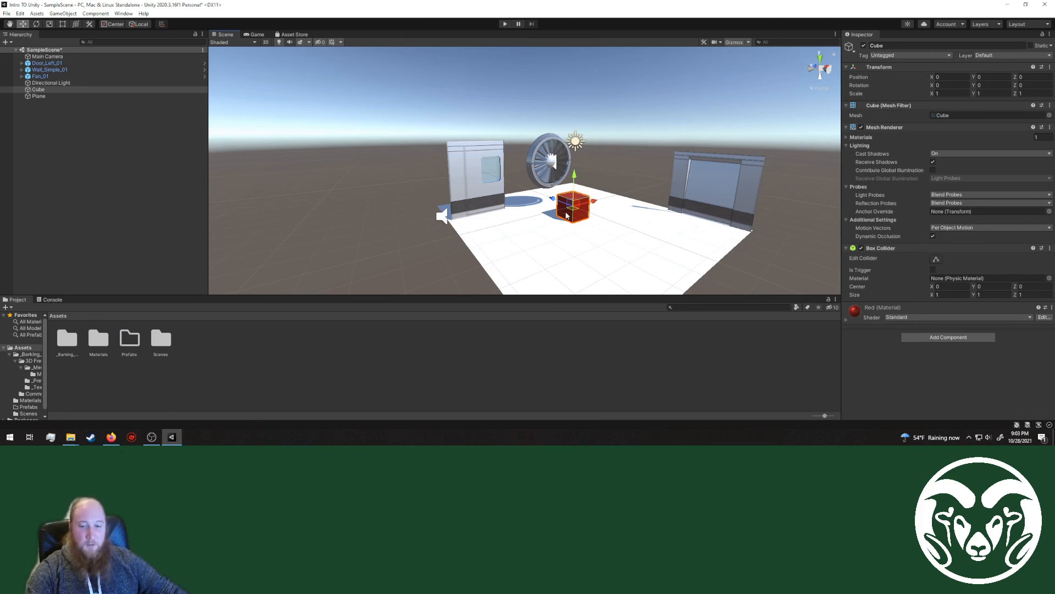
pyautogui.rightClick(50, 155)
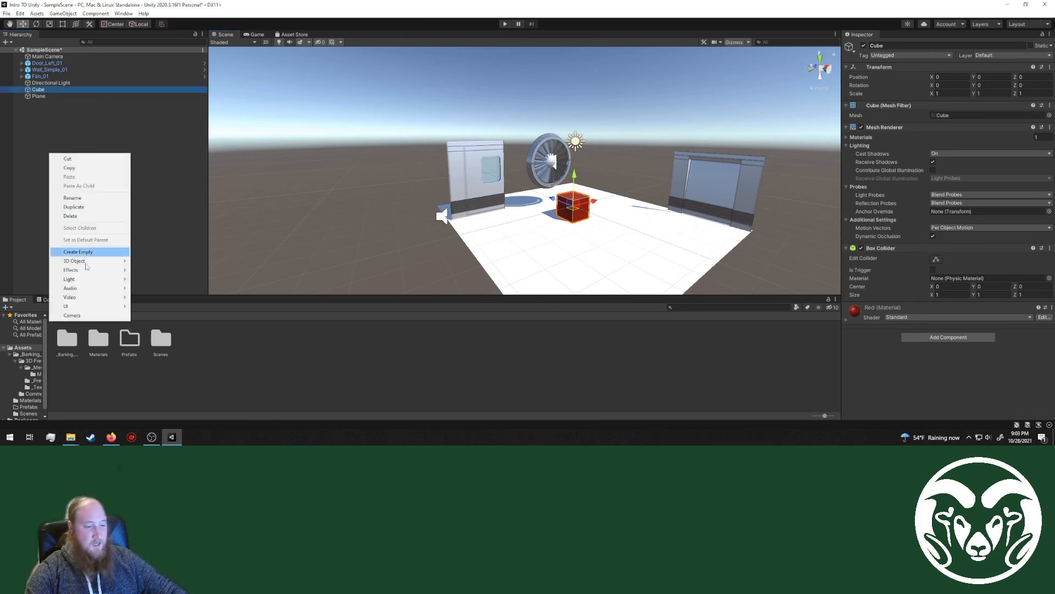
pyautogui.moveTo(113, 261)
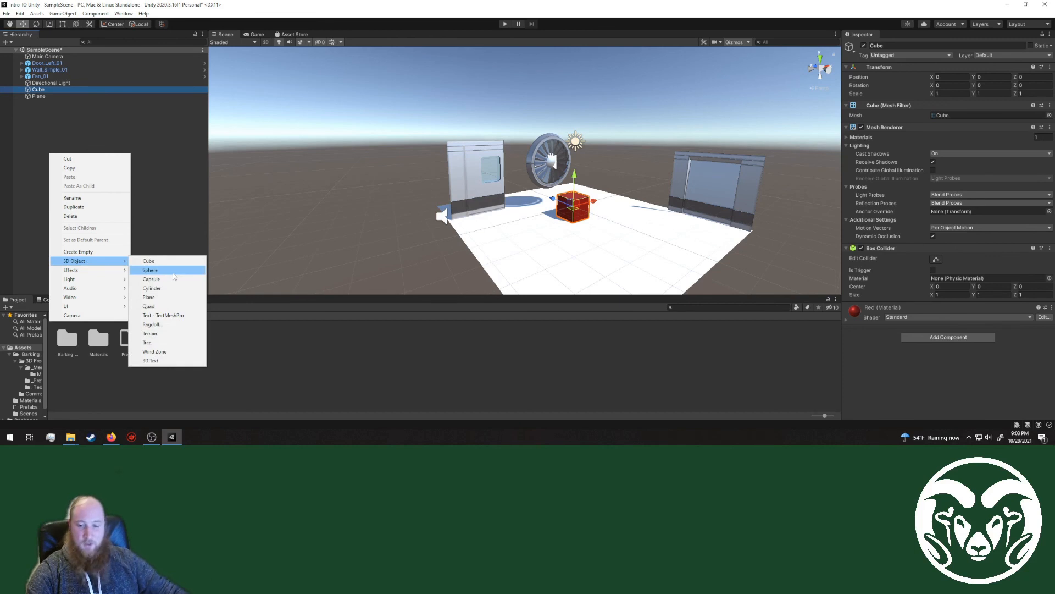
pyautogui.click(168, 219)
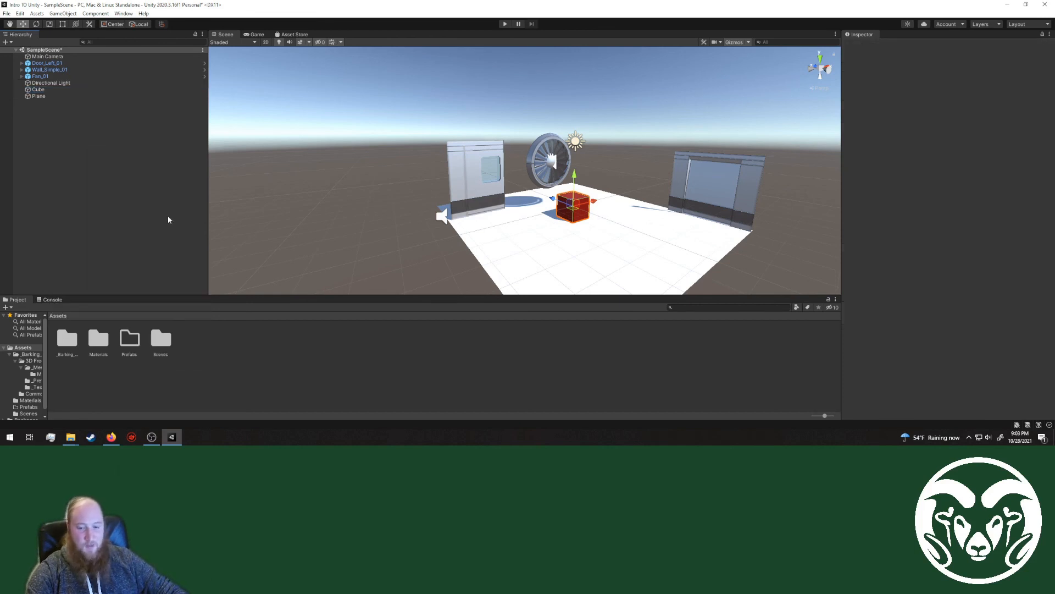
# Step: Open the Prefabs folder and turn the scene's red Cube into a prefab asset stored there
pyautogui.doubleClick(130, 341)
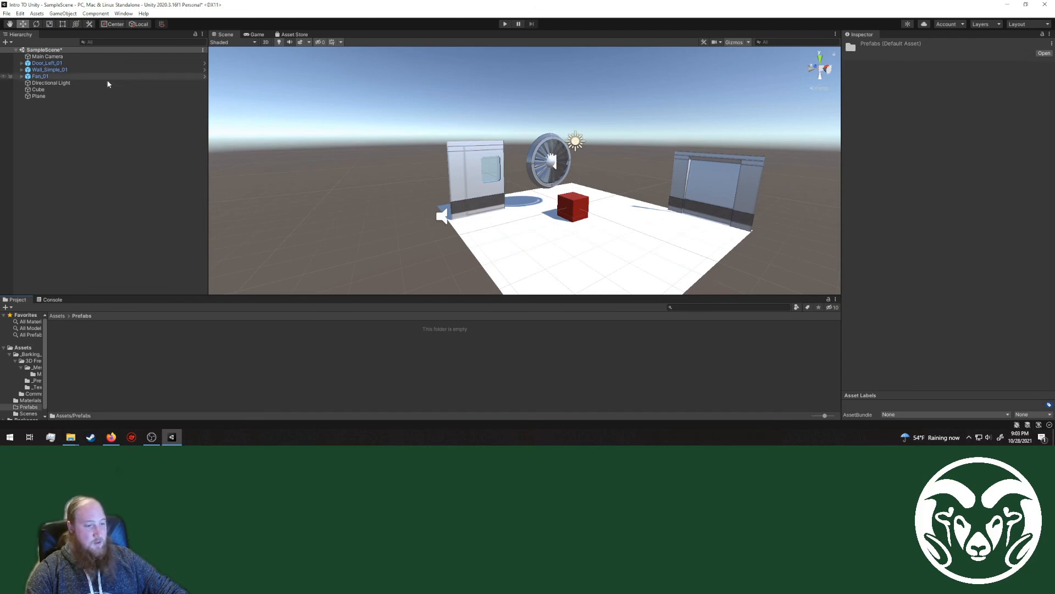
pyautogui.click(60, 89)
pyautogui.moveTo(34, 94); pyautogui.dragTo(130, 358)
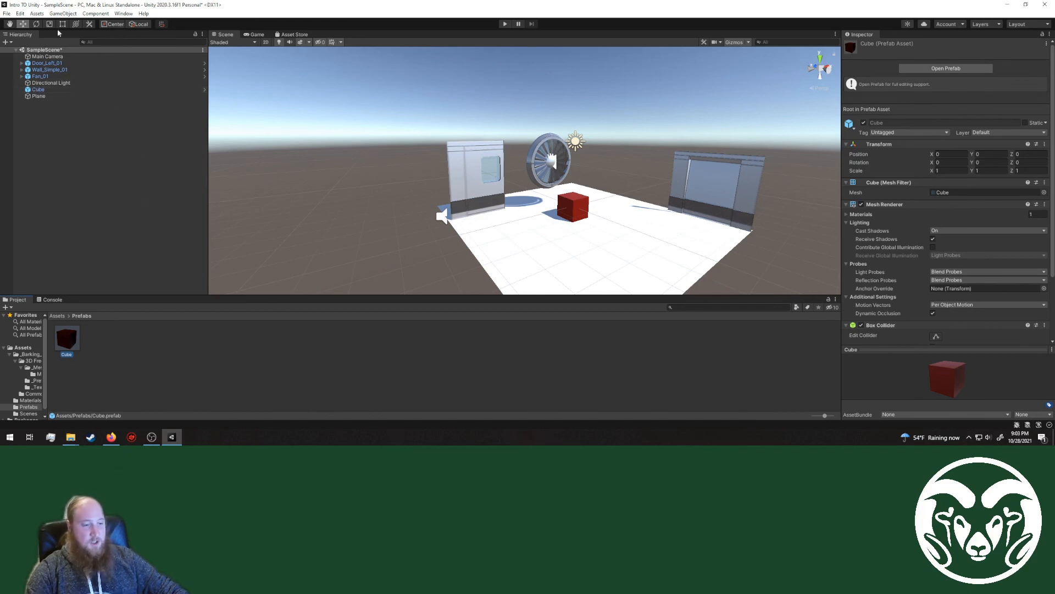
# Step: Place three Cube prefab instances on the plane around the original, including one at about X -2.55, Z -2.10 and one at X -3.56, Z 0.79
pyautogui.moveTo(67, 340); pyautogui.dragTo(563, 256)
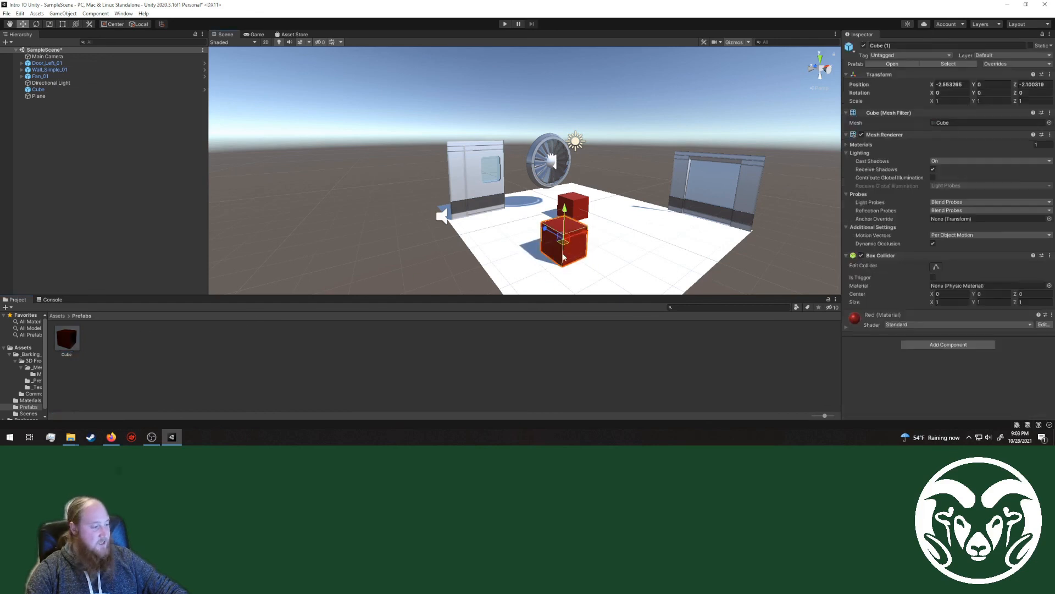
pyautogui.moveTo(54, 338); pyautogui.dragTo(625, 220)
pyautogui.moveTo(66, 338); pyautogui.dragTo(497, 232)
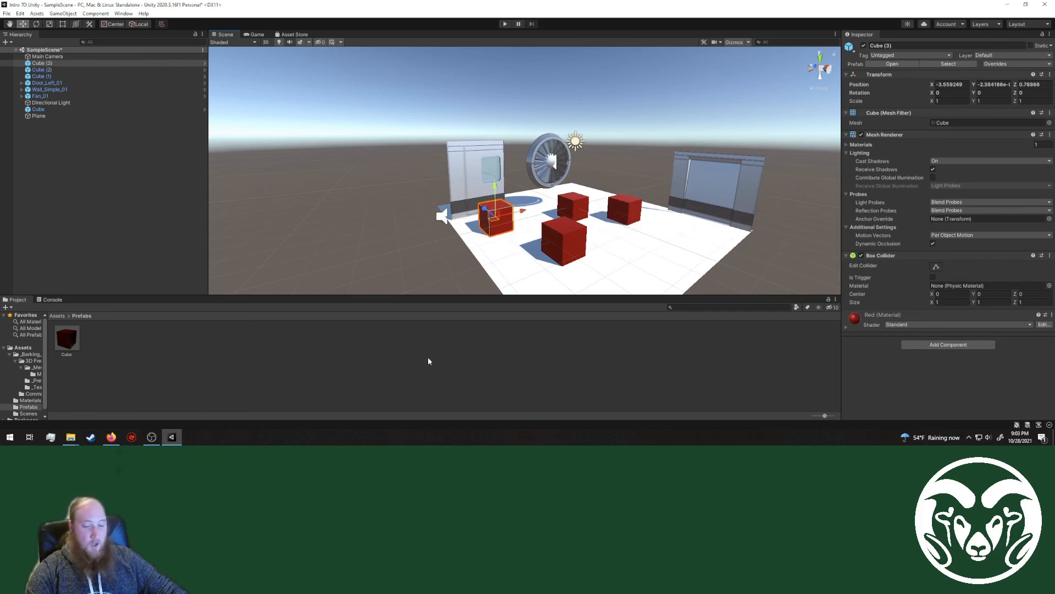
# Step: Open the Cube prefab for editing, set its scale to 0.25 on X, Y and Z, and return to the scene
pyautogui.click(67, 338)
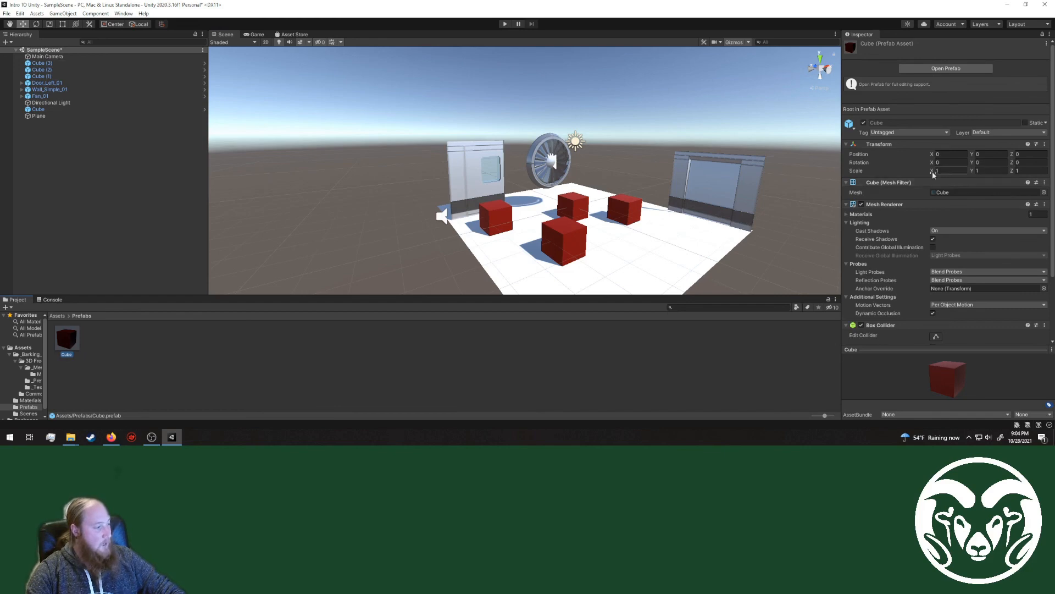
pyautogui.doubleClick(70, 342)
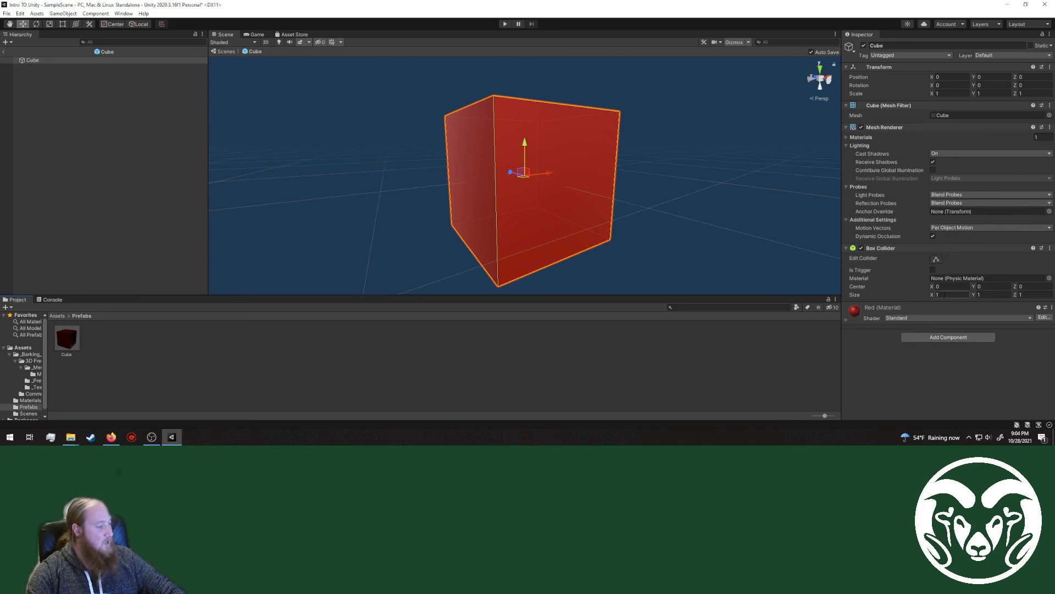
pyautogui.click(951, 93)
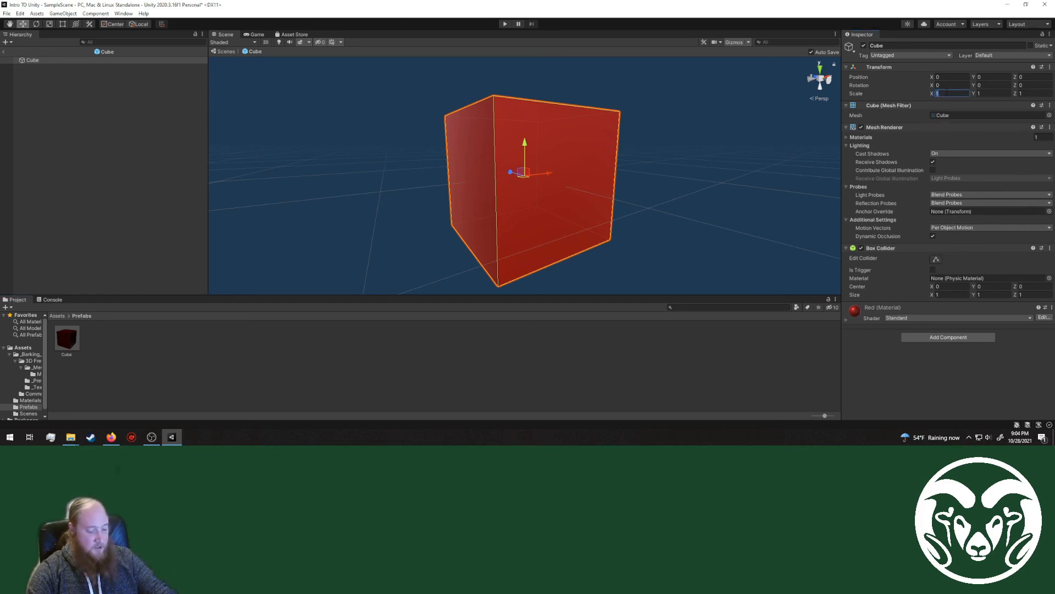
pyautogui.write('0.25')
pyautogui.press('Tab')
pyautogui.write('0.25')
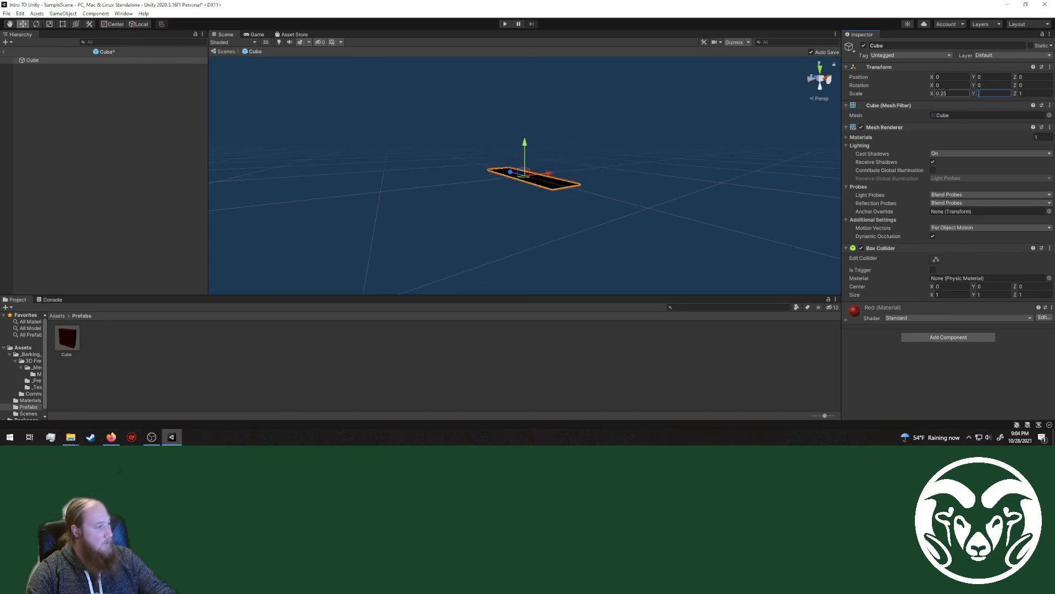
pyautogui.press('Tab')
pyautogui.write('0.25')
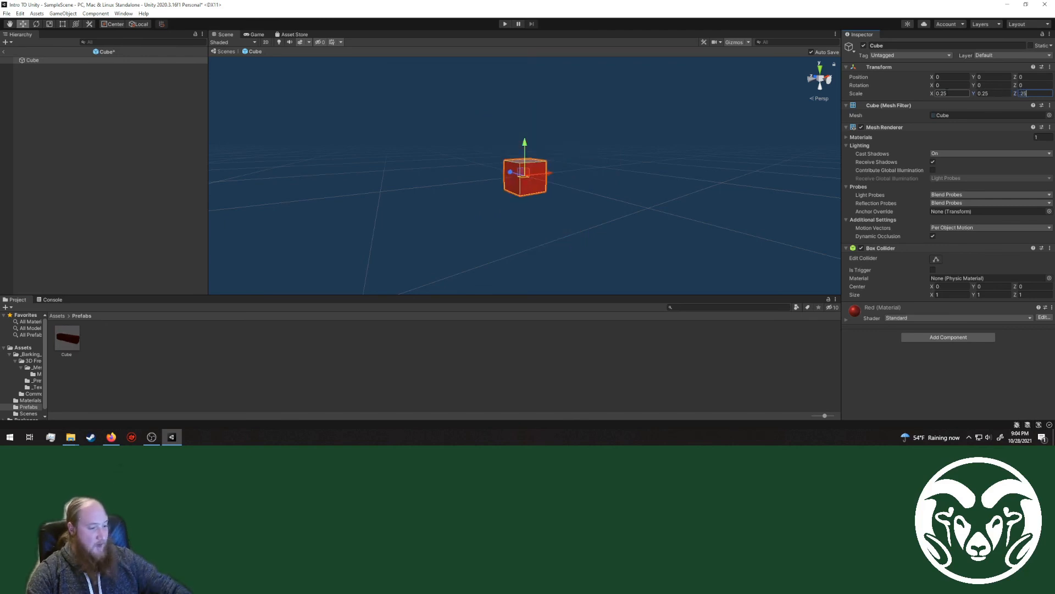
pyautogui.click(567, 390)
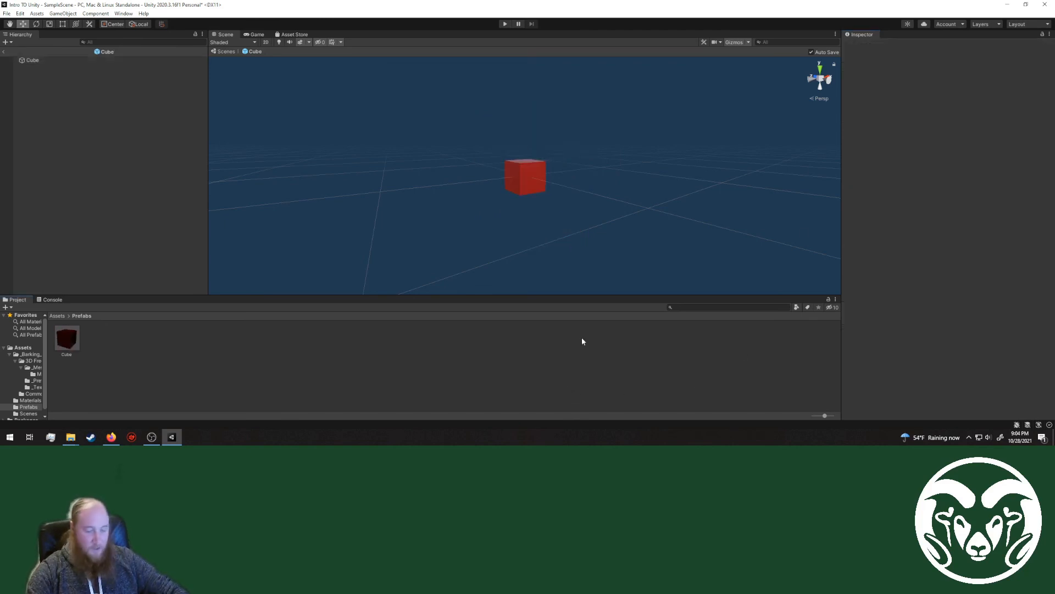
pyautogui.click(6, 53)
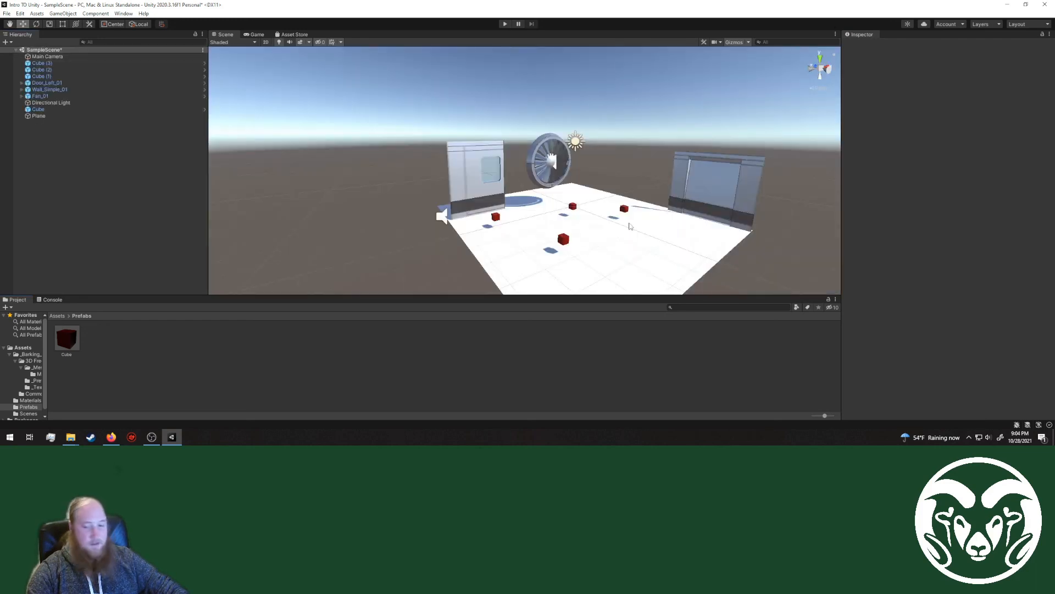